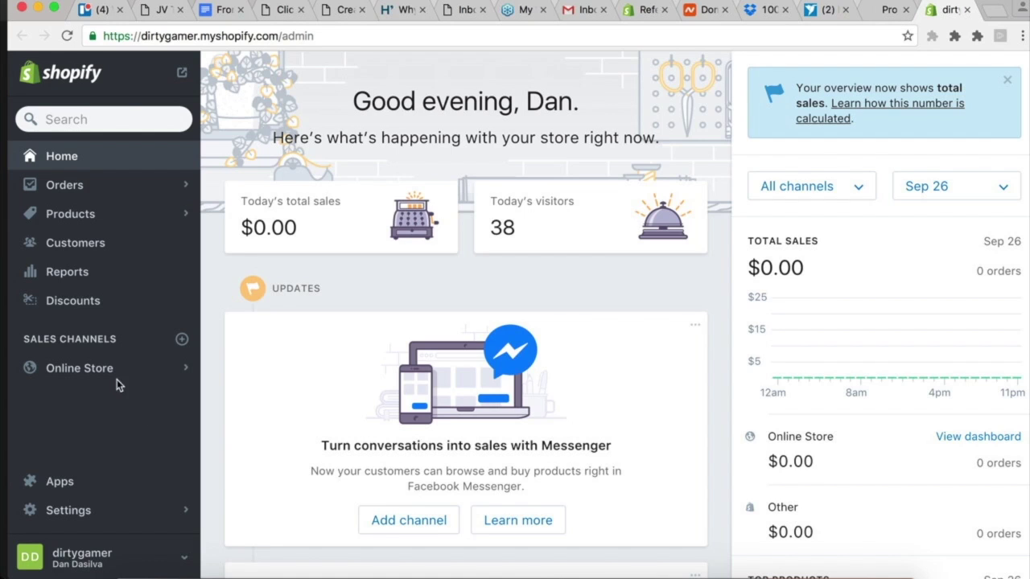
# Open the blog posts section of the online store
pyautogui.click(94, 372)
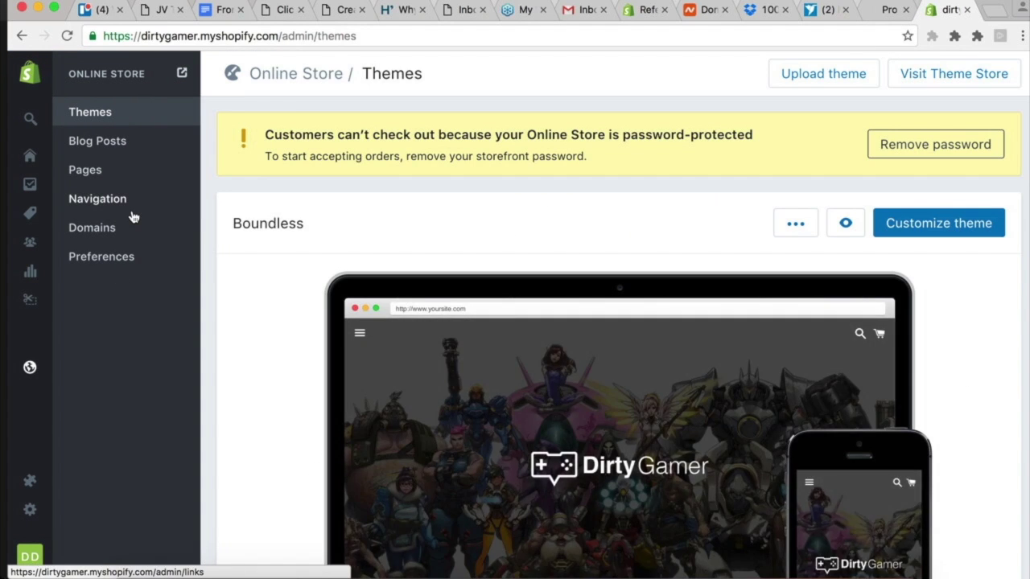
pyautogui.click(131, 142)
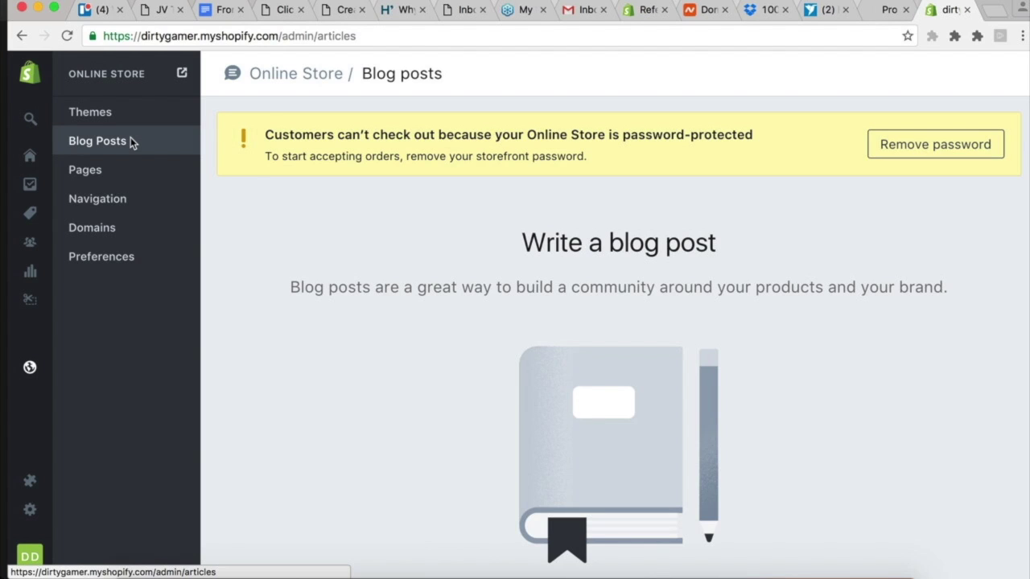
# Switch to the text editor and read through the gaming setup article draft, including its mouse and keyboard sections
pyautogui.click(712, 553)
pyautogui.scroll(5, 424, 268)
pyautogui.click(424, 267)
pyautogui.moveTo(263, 205); pyautogui.dragTo(461, 204)
pyautogui.click(461, 204)
pyautogui.tripleClick(365, 406)
pyautogui.tripleClick(366, 395)
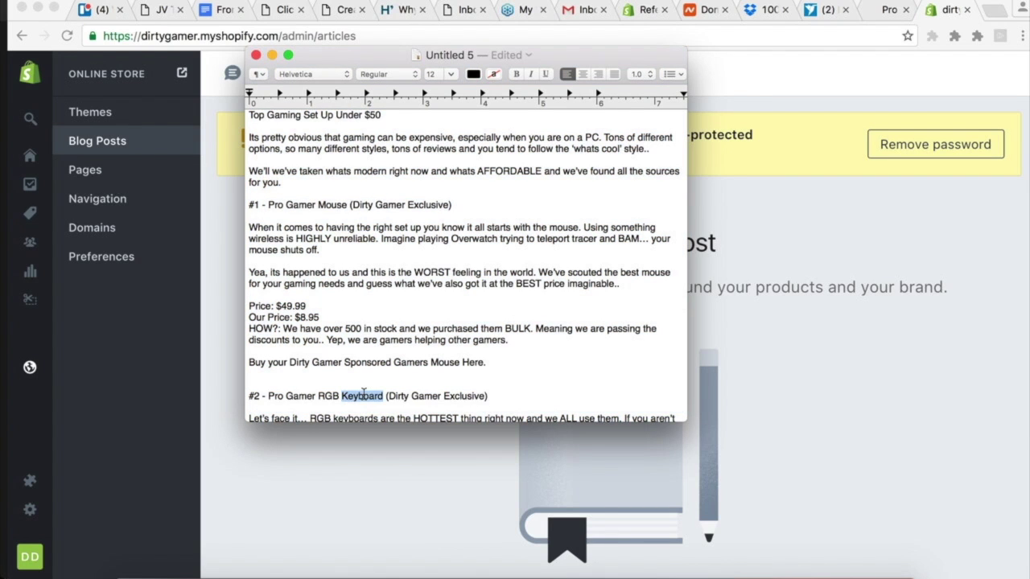
pyautogui.click(473, 363)
pyautogui.scroll(-3, 474, 364)
pyautogui.scroll(2, 474, 366)
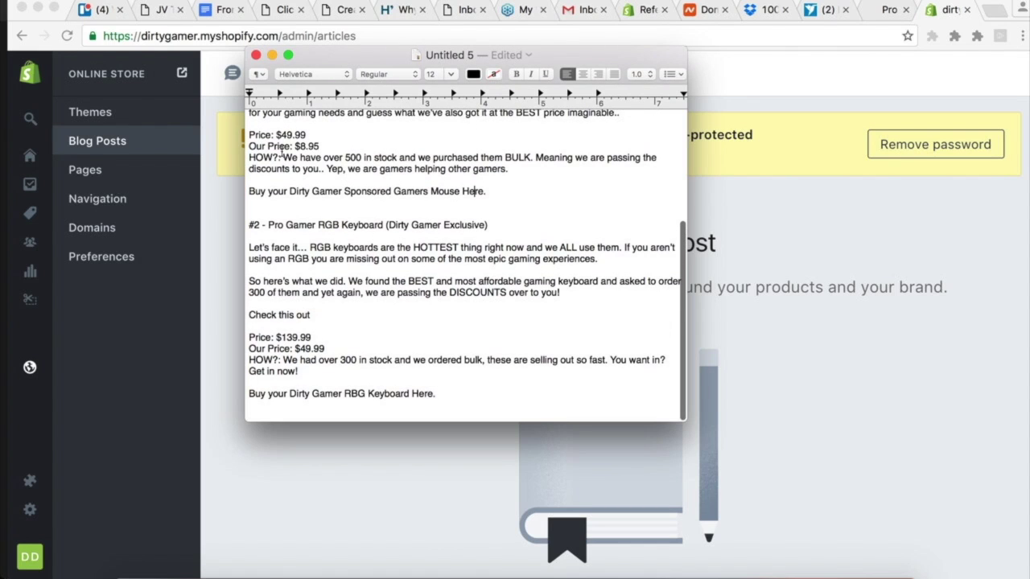
# Open the Dirty Gamer mind map on MindMeister in a new tab and examine its BLOG branch
pyautogui.click(995, 11)
pyautogui.write('mind')
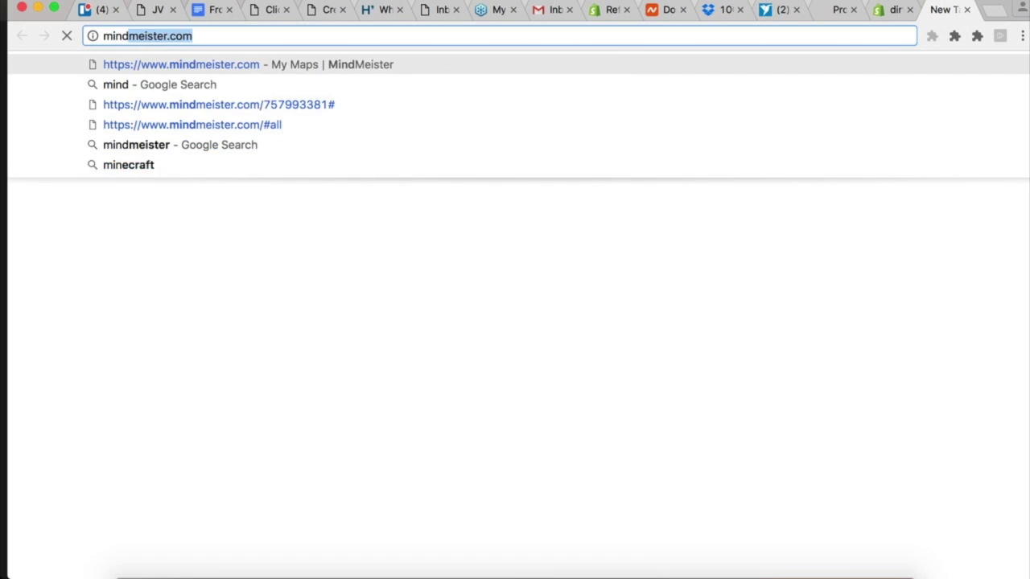
pyautogui.press('BackSpace')
pyautogui.press('Down')
pyautogui.press('Down')
pyautogui.press('Down')
pyautogui.press('Down')
pyautogui.press('Down')
pyautogui.press('Return')
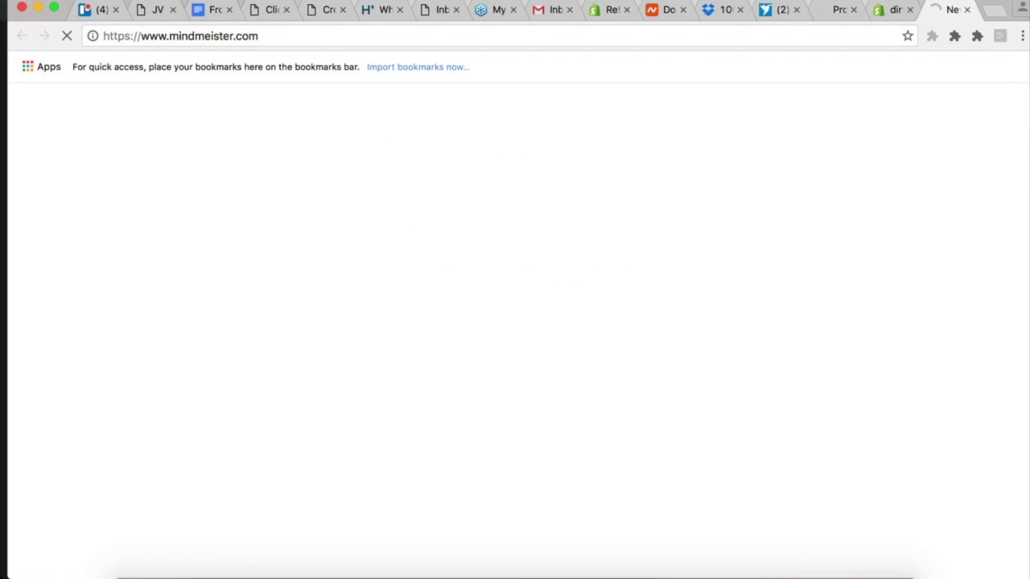
pyautogui.click(187, 213)
pyautogui.click(187, 212)
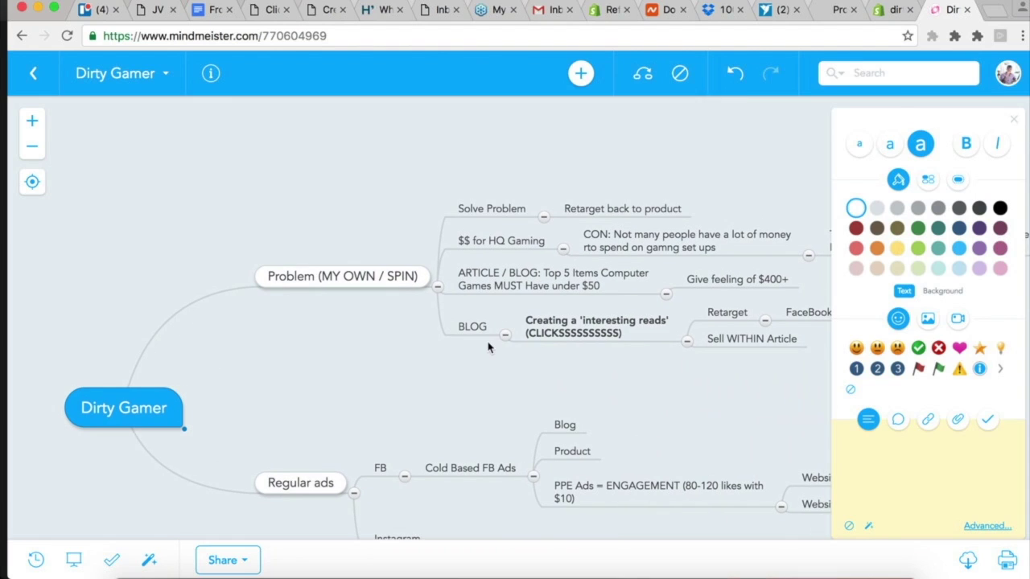
pyautogui.click(447, 341)
pyautogui.click(521, 342)
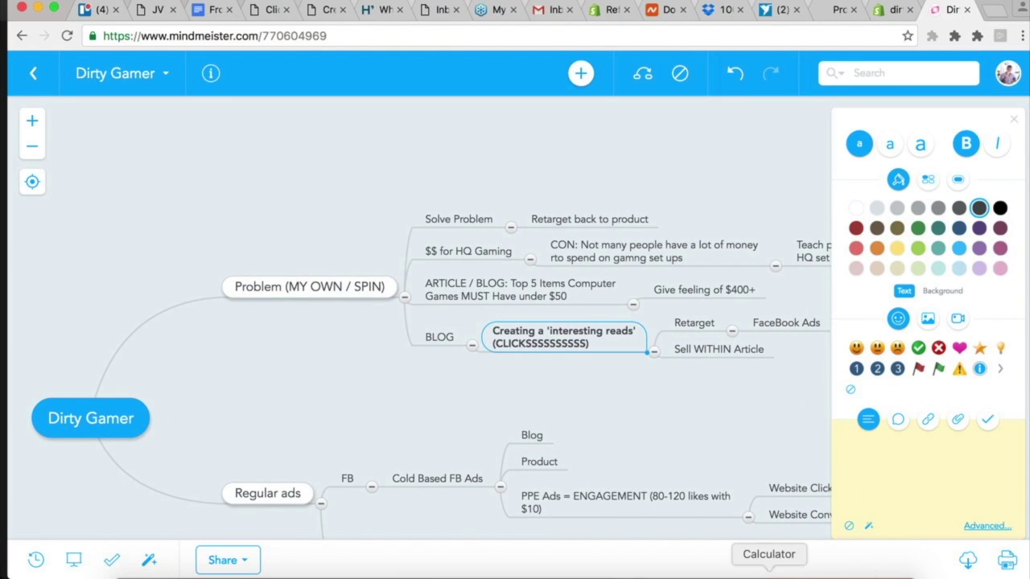
# Switch to the text editor and copy the draft's title line "Top Gaming Set Up Under $50"
pyautogui.click(728, 563)
pyautogui.scroll(10, 337, 201)
pyautogui.scroll(-3, 332, 111)
pyautogui.tripleClick(330, 114)
pyautogui.press('super+c')
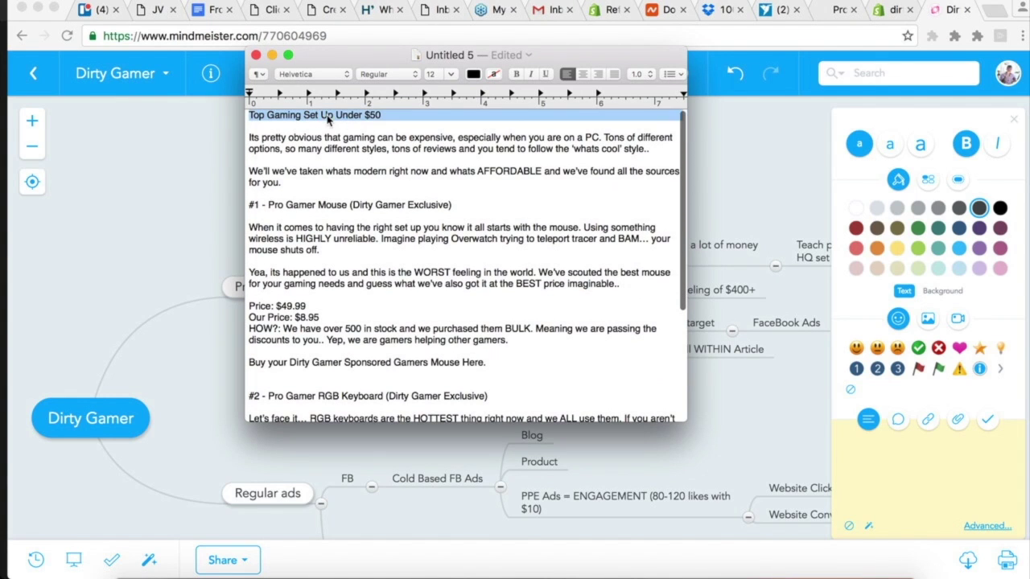
# Return to the Shopify blog posts page and create a new post titled "Top Gaming Set Up Under $50"
pyautogui.click(772, 256)
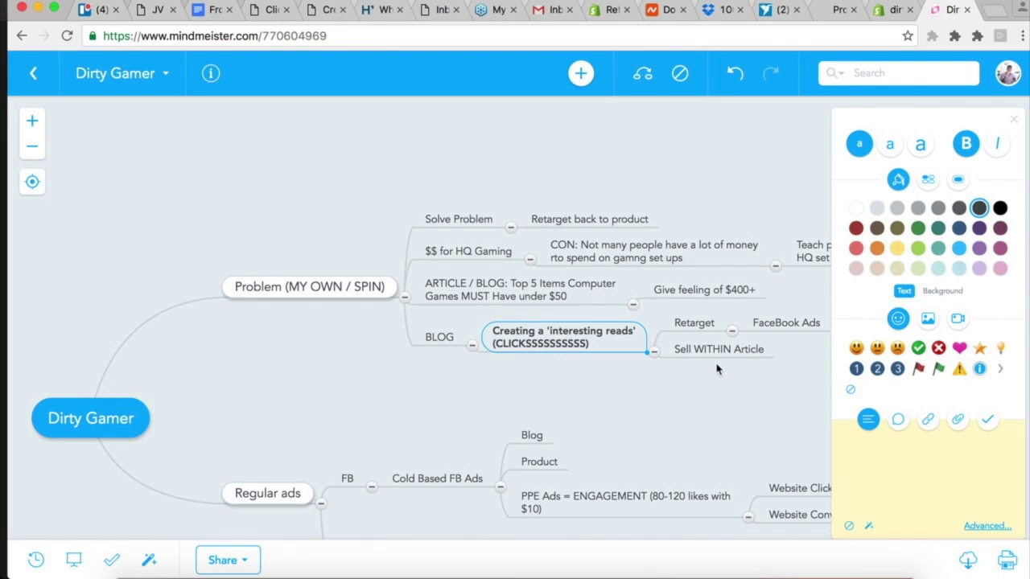
pyautogui.hscroll(2, 718, 369)
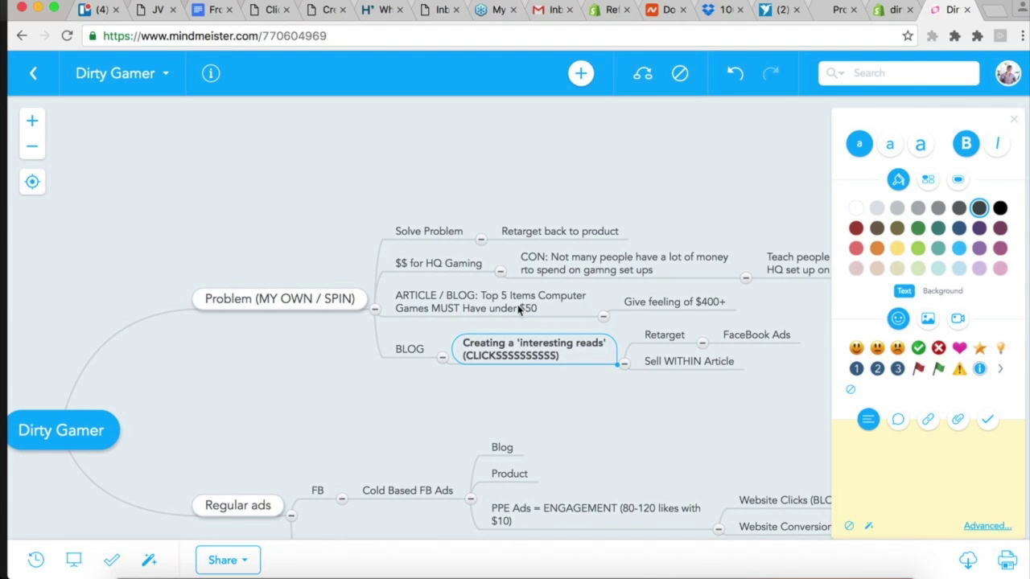
pyautogui.hscroll(5, 519, 309)
pyautogui.click(888, 10)
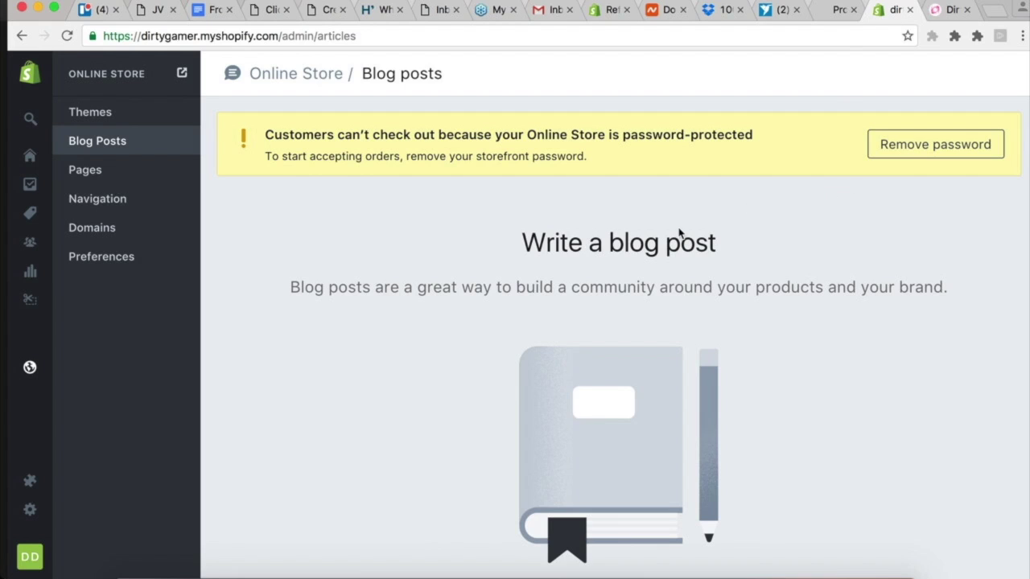
pyautogui.scroll(-3, 679, 232)
pyautogui.click(624, 460)
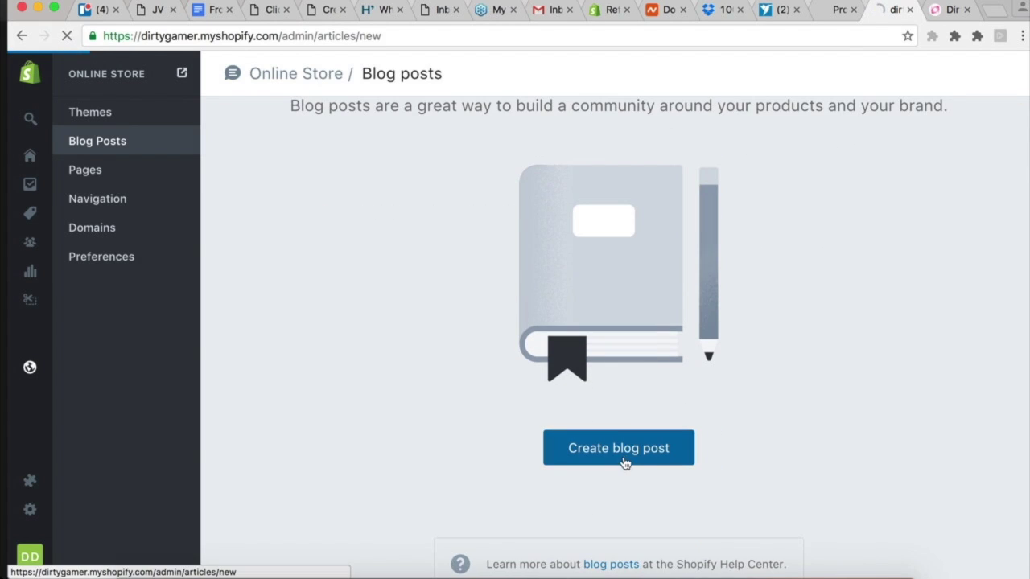
pyautogui.click(325, 154)
pyautogui.press('super+v')
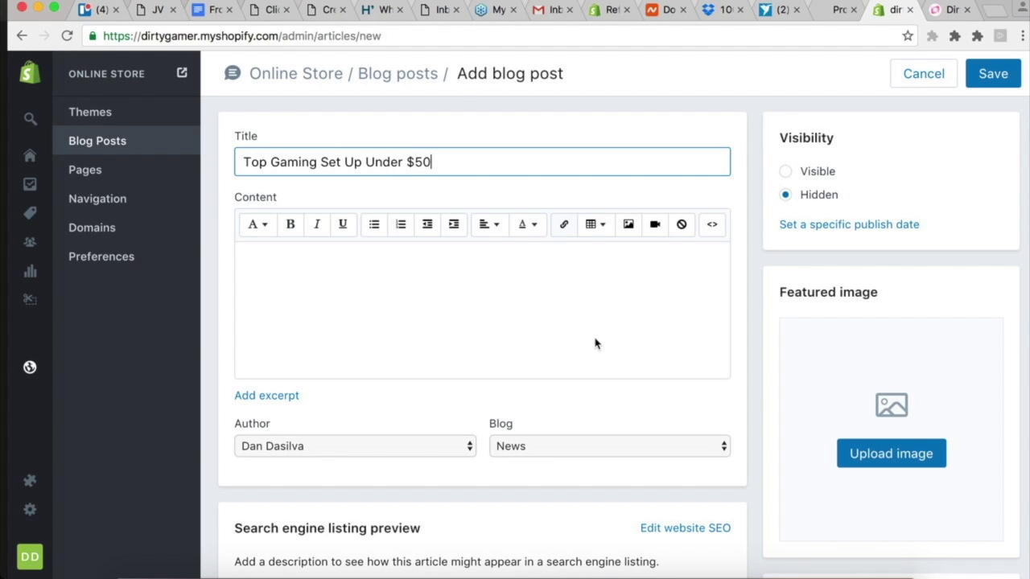
# Select the account holder's name as the blog post's author
pyautogui.scroll(-1, 595, 344)
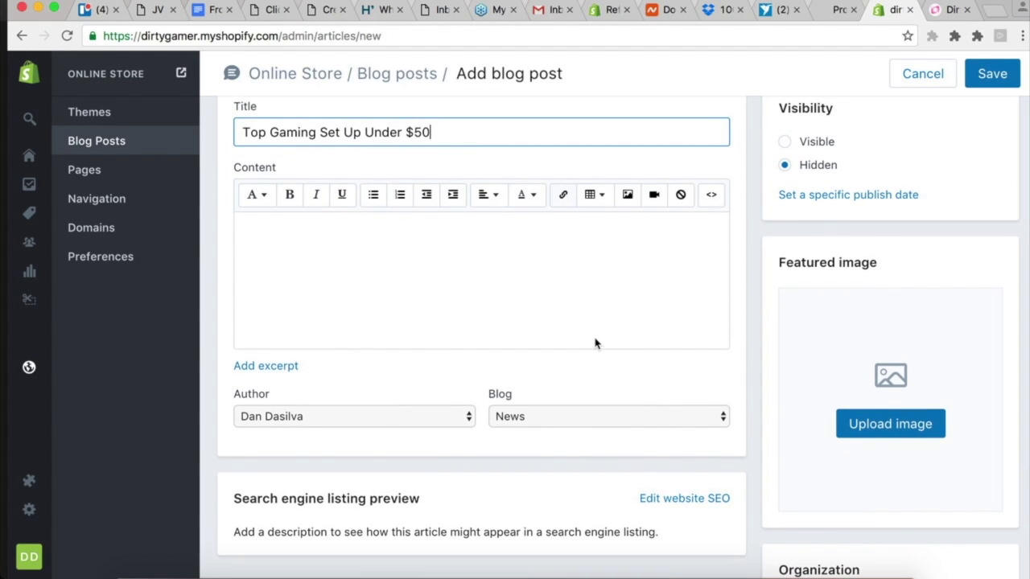
pyautogui.click(369, 425)
pyautogui.click(384, 397)
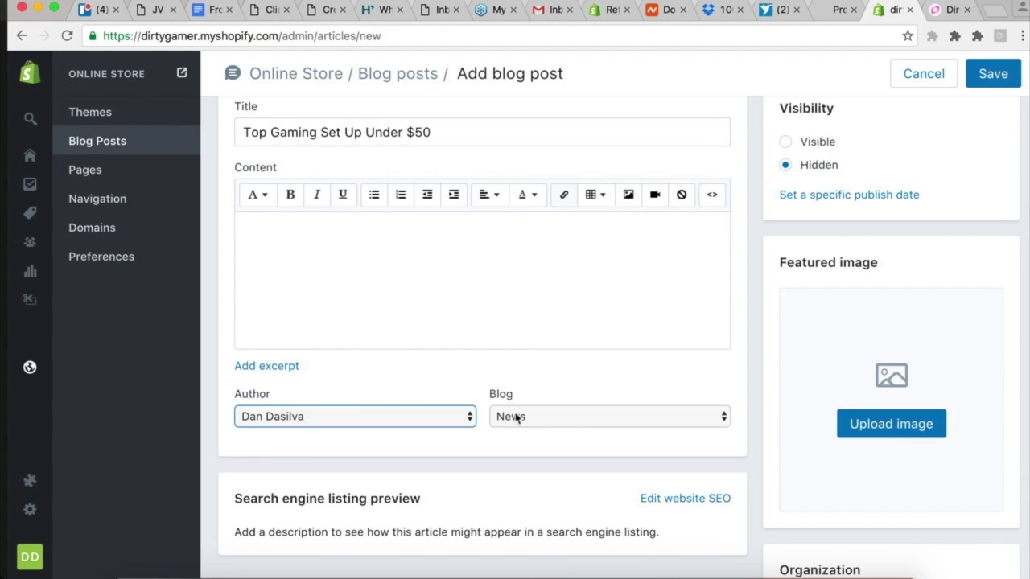
pyautogui.scroll(1, 544, 384)
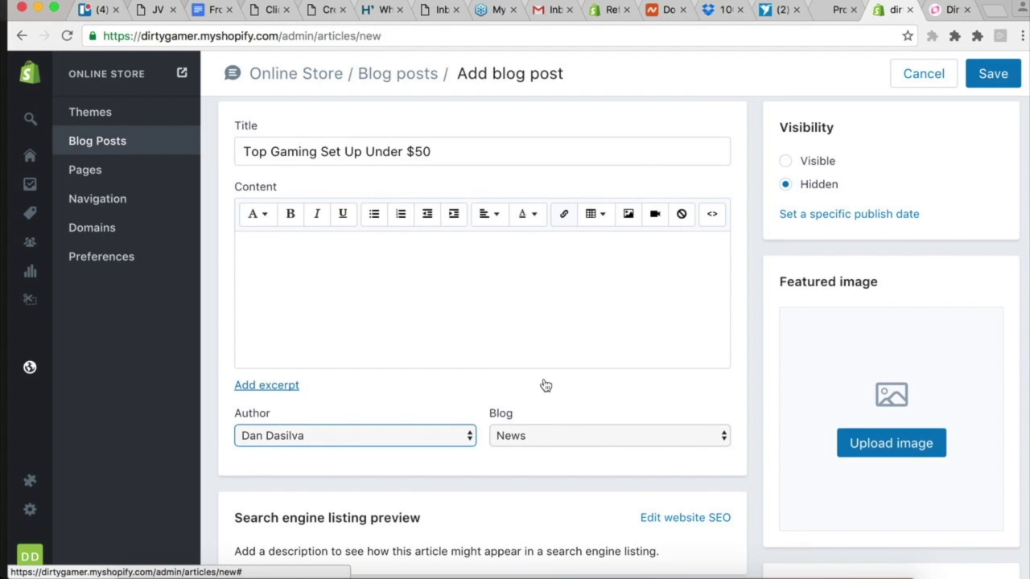
# Copy the full article body below the title from the text editor draft into the blog post's content
pyautogui.press('super+Tab')
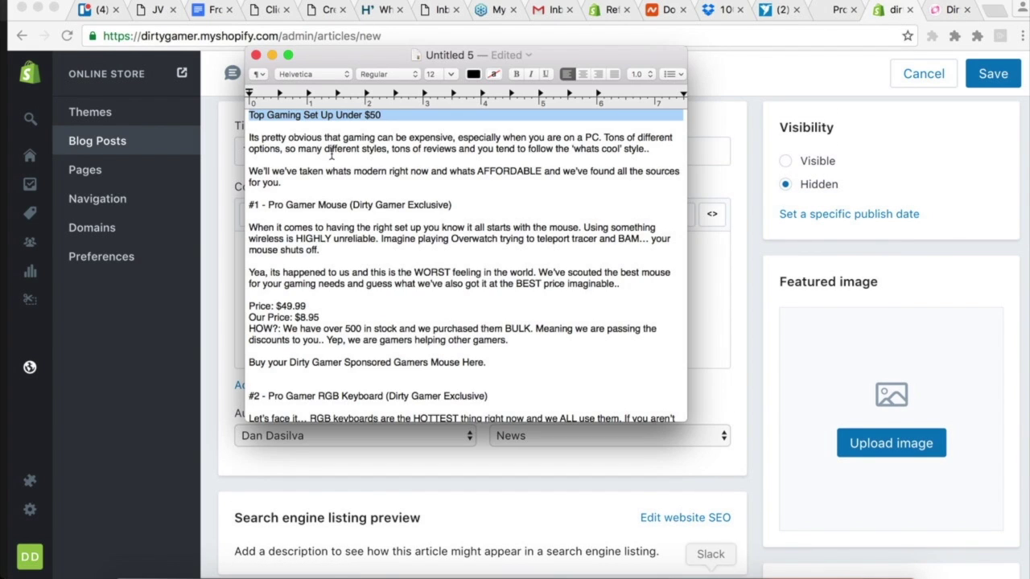
pyautogui.click(247, 137)
pyautogui.moveTo(247, 136); pyautogui.dragTo(445, 396)
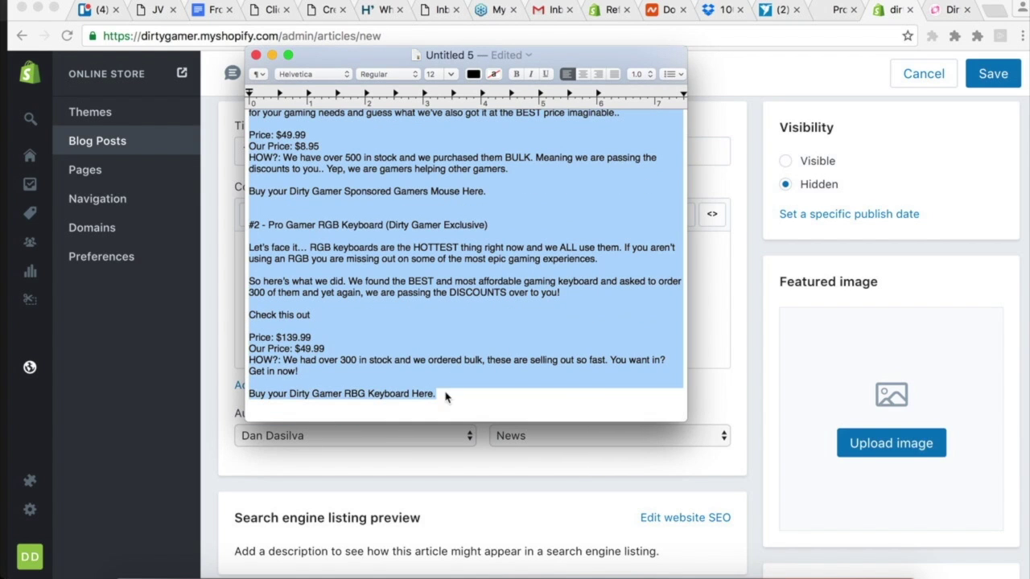
pyautogui.click(702, 340)
pyautogui.press('super+v')
pyautogui.scroll(5, 497, 315)
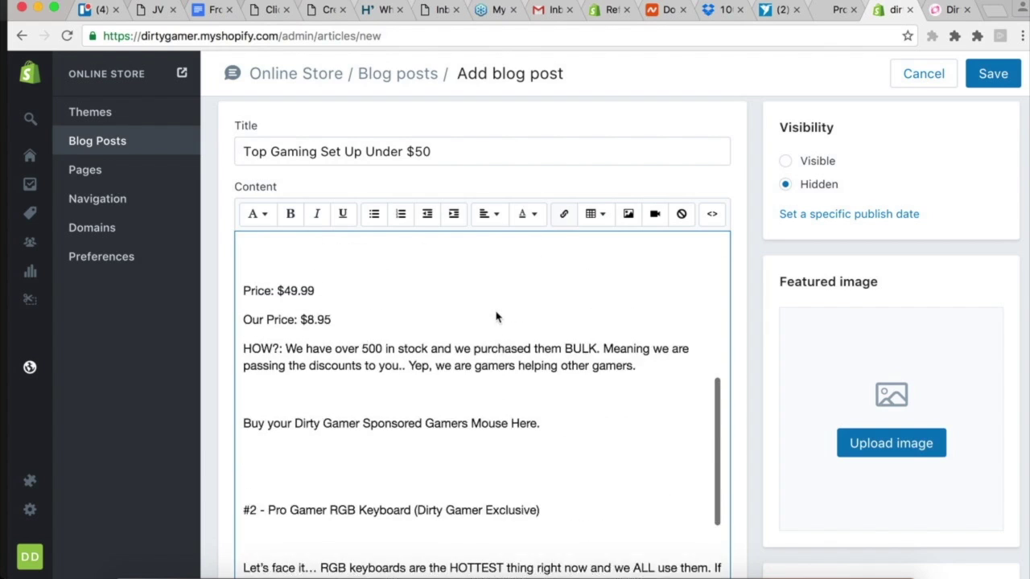
# Remove the extra blank line above the #2 keyboard heading and tighten the gaps after the two introductory paragraphs
pyautogui.scroll(1, 490, 322)
pyautogui.press('BackSpace')
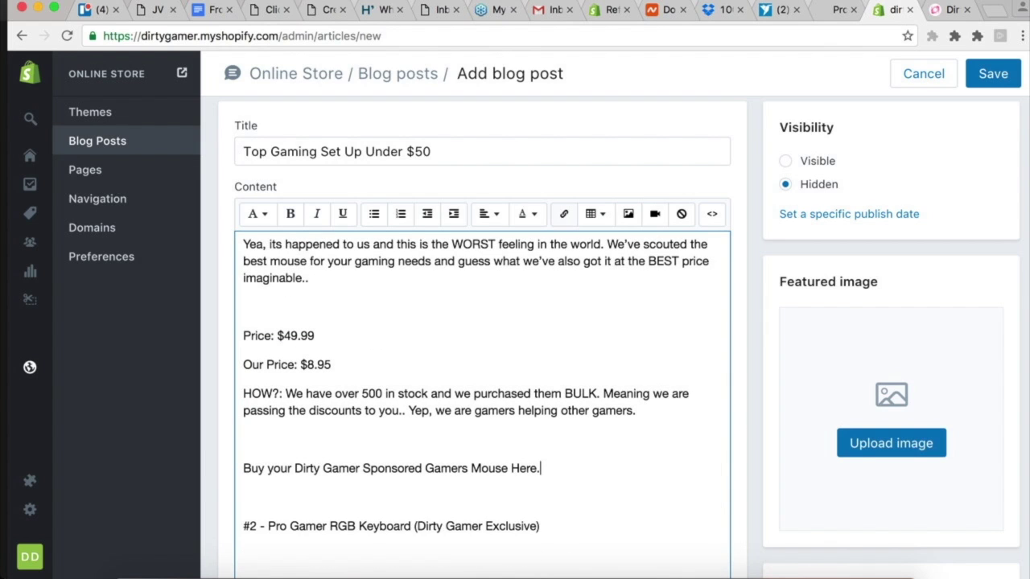
pyautogui.scroll(-2, 310, 414)
pyautogui.scroll(8, 310, 414)
pyautogui.click(323, 329)
pyautogui.press('BackSpace')
pyautogui.press('Return')
pyautogui.click(393, 392)
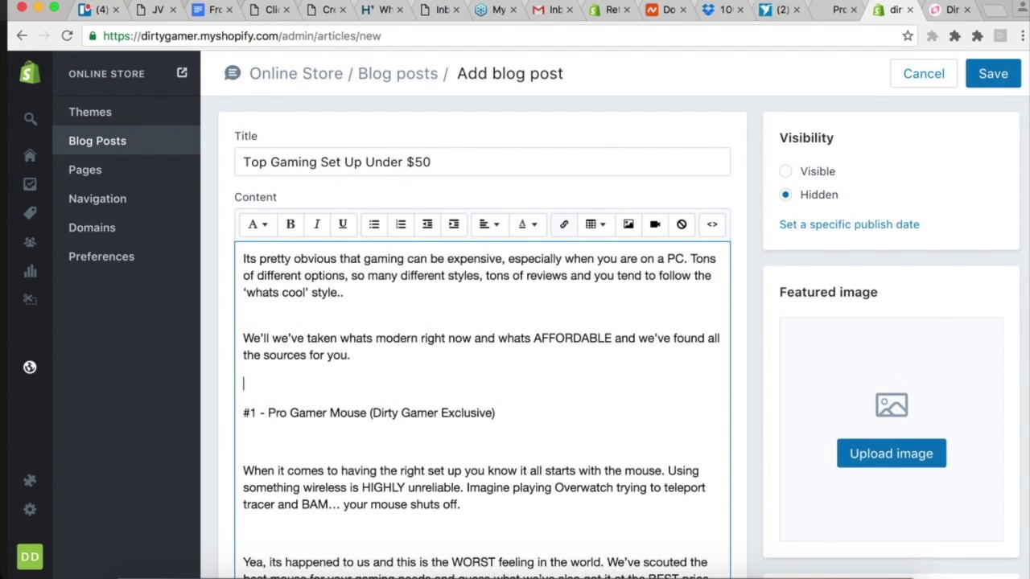
pyautogui.press('BackSpace')
# Tighten the gaps below the #1 Pro Gamer Mouse heading and above the "Yea, its happened to us" paragraph
pyautogui.click(367, 427)
pyautogui.press('BackSpace')
pyautogui.press('Return')
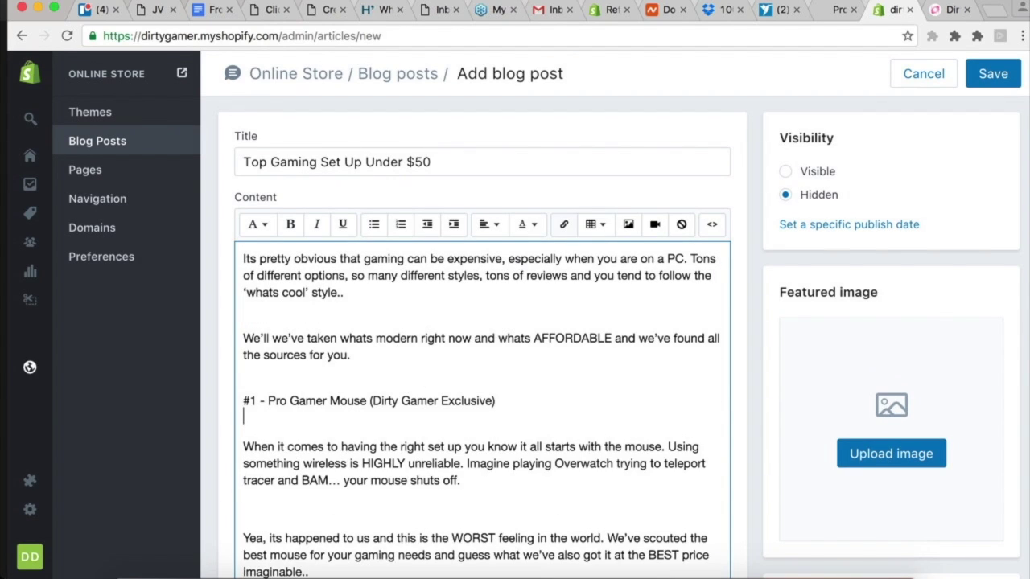
pyautogui.click(244, 538)
pyautogui.press('BackSpace')
pyautogui.press('Return')
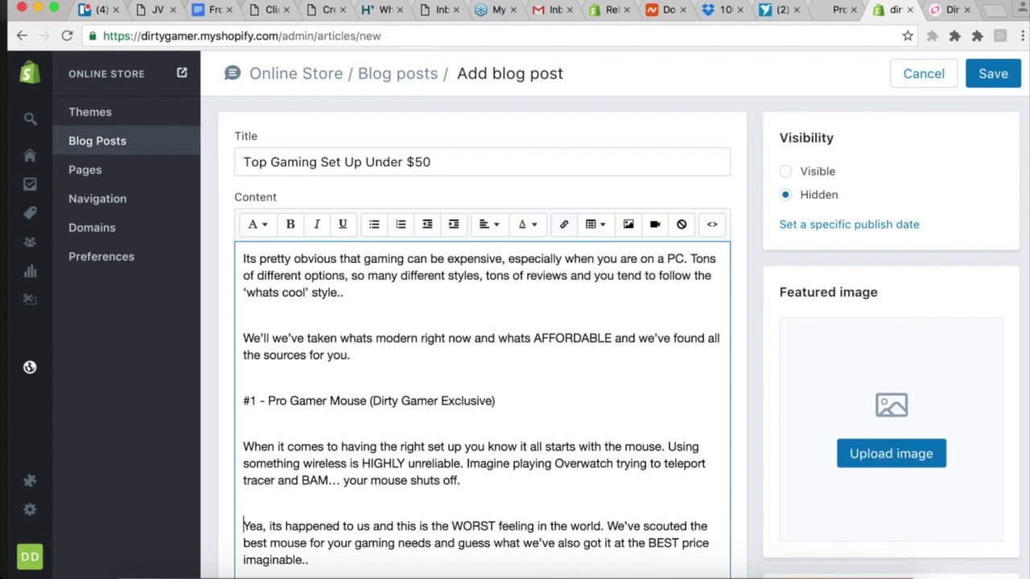
# Tighten the gap above the mouse's price and put its Price, Our Price and HOW? text on consecutive lines
pyautogui.scroll(-4, 284, 452)
pyautogui.click(244, 459)
pyautogui.press('BackSpace')
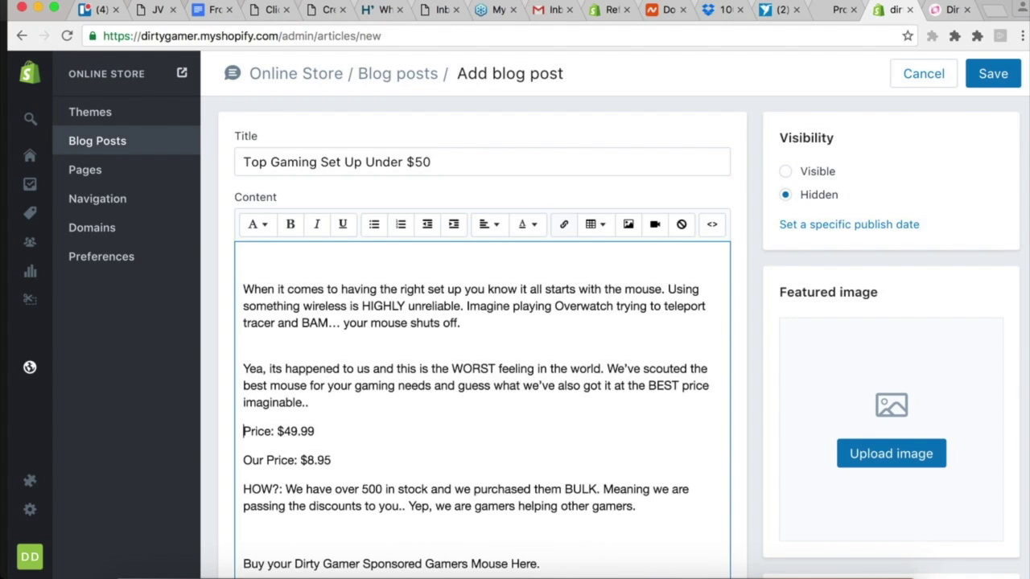
pyautogui.press('BackSpace')
pyautogui.hotkey('shift', 'Return')
pyautogui.click(241, 497)
pyautogui.click(244, 500)
pyautogui.press('BackSpace')
pyautogui.hotkey('shift', 'Return')
# Tighten the gaps below the #2 Pro Gamer RGB Keyboard heading and after the "Let's face it" paragraph
pyautogui.scroll(-5, 352, 448)
pyautogui.click(297, 424)
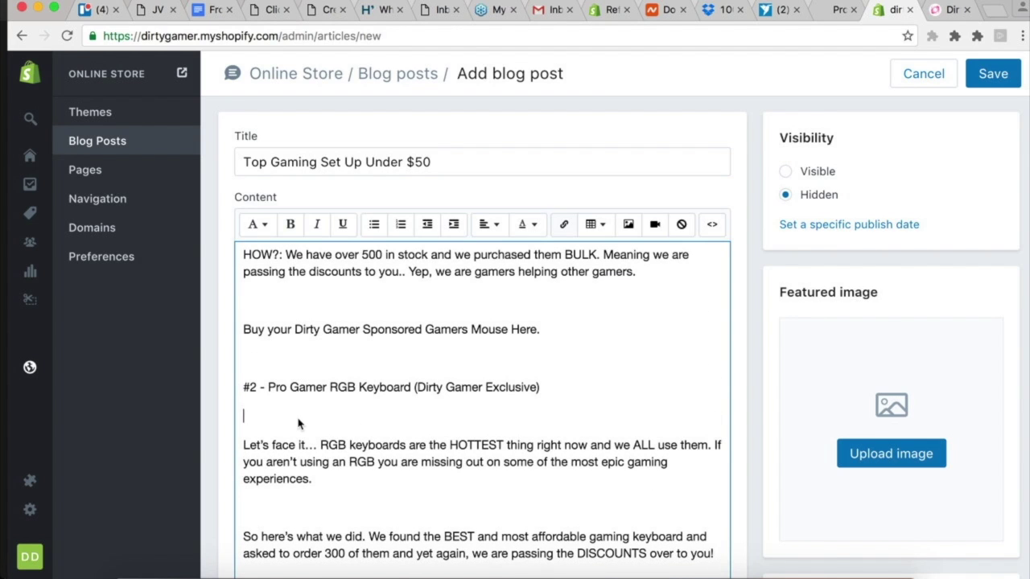
pyautogui.press('BackSpace')
pyautogui.hotkey('shift', 'Return')
pyautogui.click(277, 496)
pyautogui.press('BackSpace')
pyautogui.hotkey('shift', 'Return')
# Tighten the gap above "Check this out", end that line with a colon and remove the blank line below it
pyautogui.scroll(-3, 292, 467)
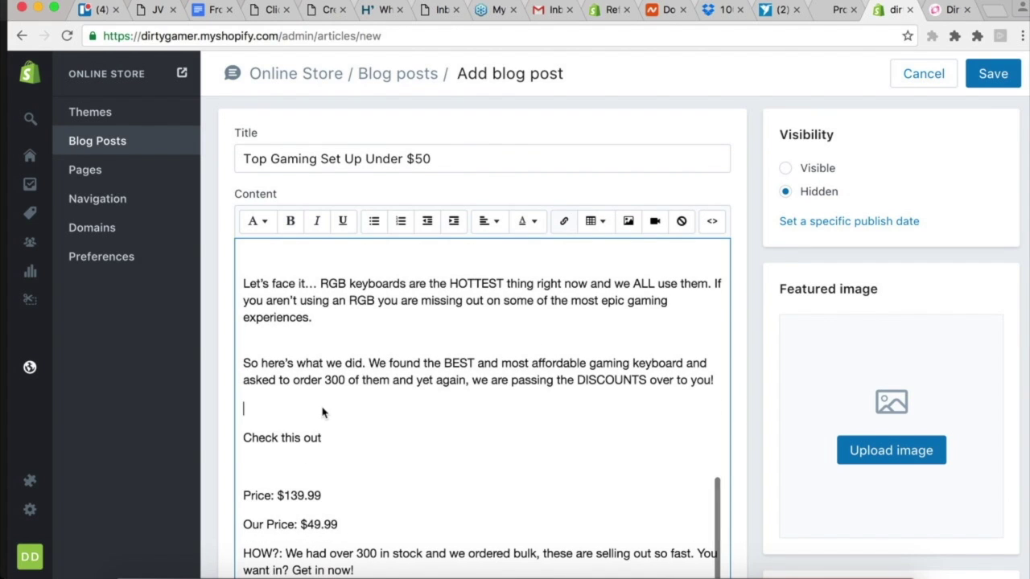
pyautogui.press('BackSpace')
pyautogui.hotkey('shift', 'Return')
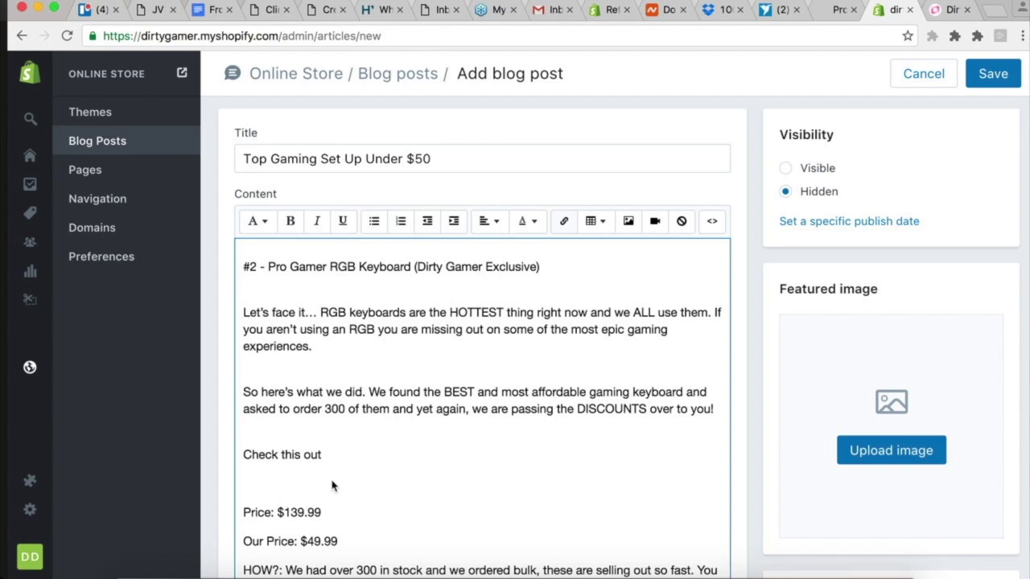
pyautogui.press('BackSpace')
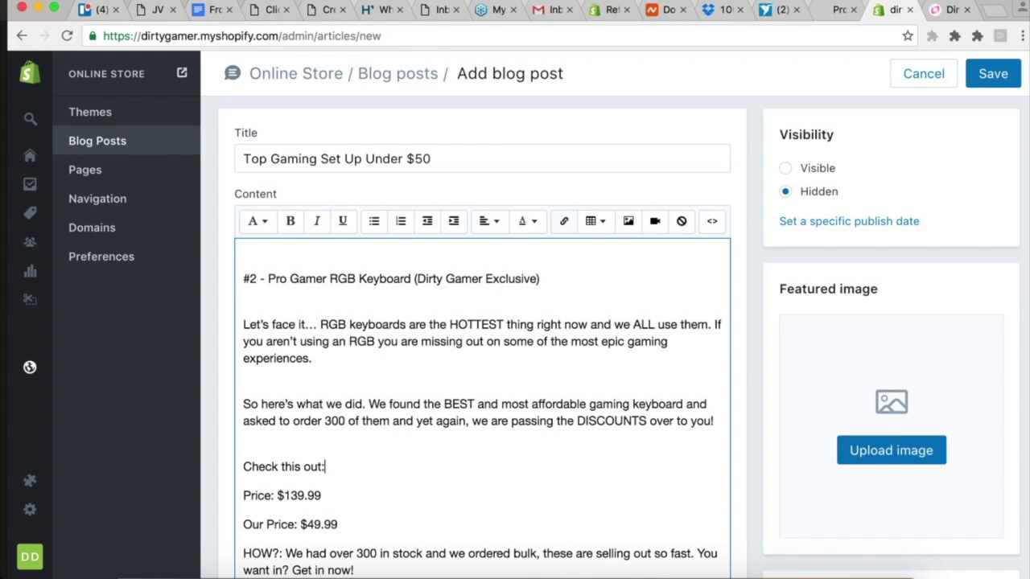
# Put the keyboard's Price, Our Price and HOW? text on consecutive lines without paragraph gaps
pyautogui.click(245, 525)
pyautogui.press('BackSpace')
pyautogui.press('BackSpace')
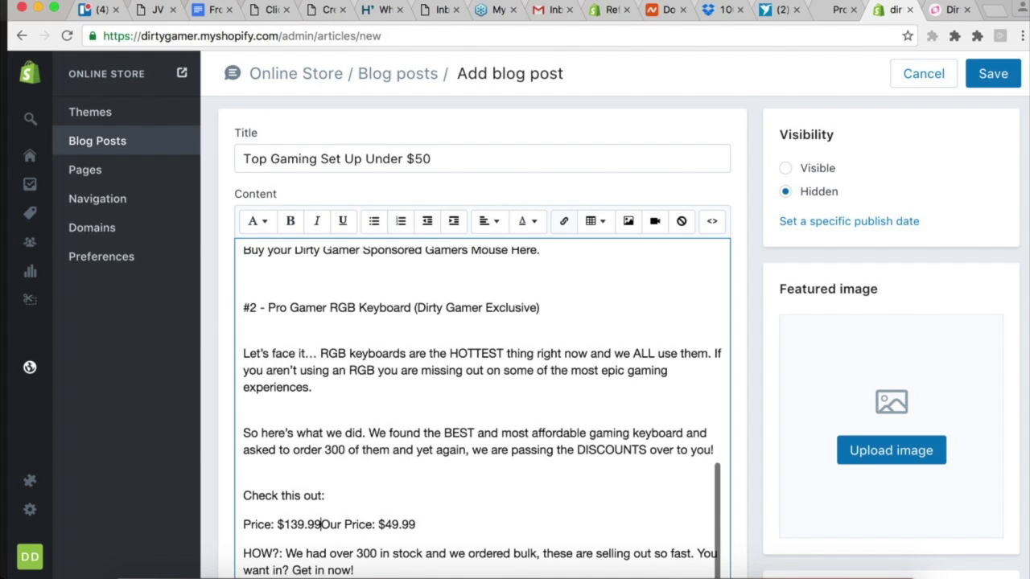
pyautogui.hotkey('shift', 'Return')
pyautogui.scroll(-3, 245, 515)
pyautogui.click(244, 479)
pyautogui.press('BackSpace')
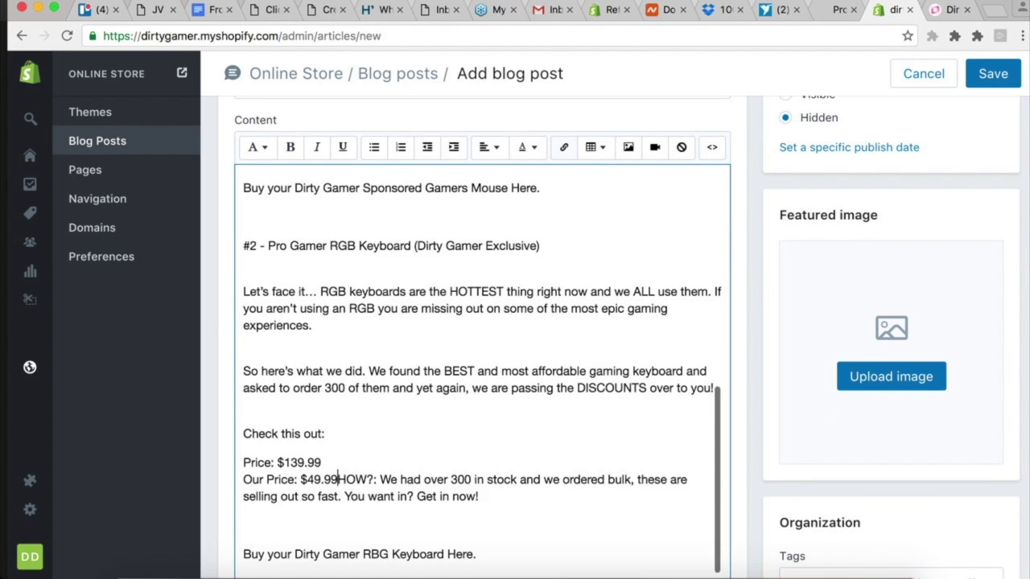
pyautogui.hotkey('shift', 'Return')
# Review the spacing of the whole article in the blog post's content
pyautogui.scroll(-3, 344, 413)
pyautogui.scroll(10, 324, 334)
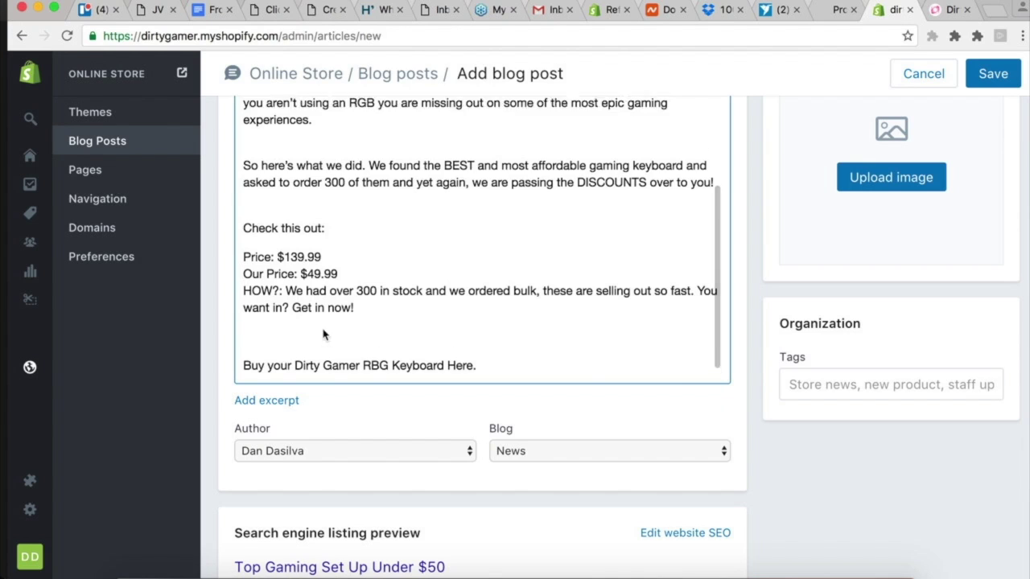
pyautogui.scroll(2, 324, 334)
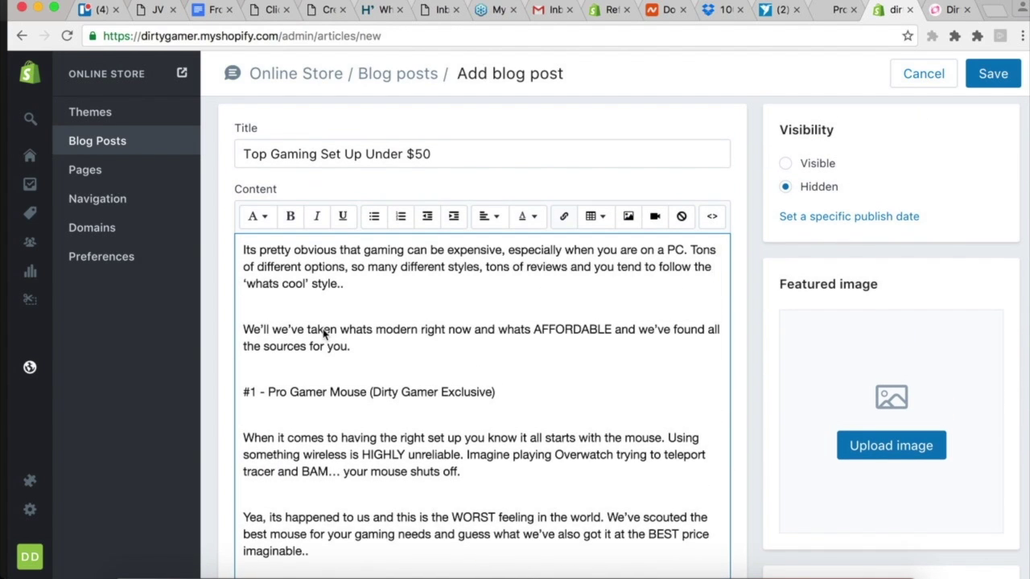
pyautogui.scroll(-4, 453, 411)
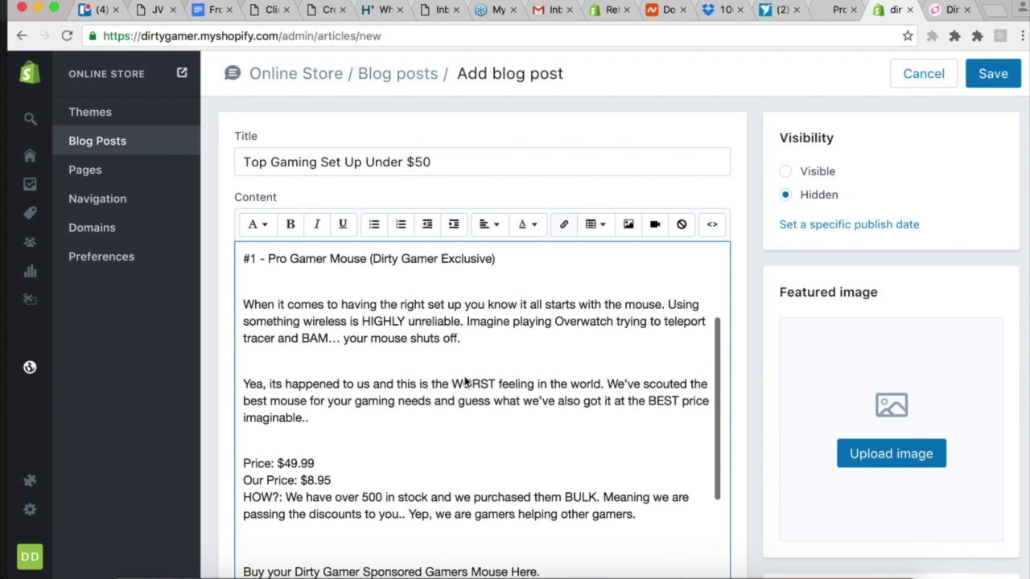
pyautogui.scroll(3, 516, 340)
# Open the dirtygamer.myshopify.com storefront in a new tab and go to the Pro Gamers Mouse product page
pyautogui.click(996, 10)
pyautogui.write('dirty')
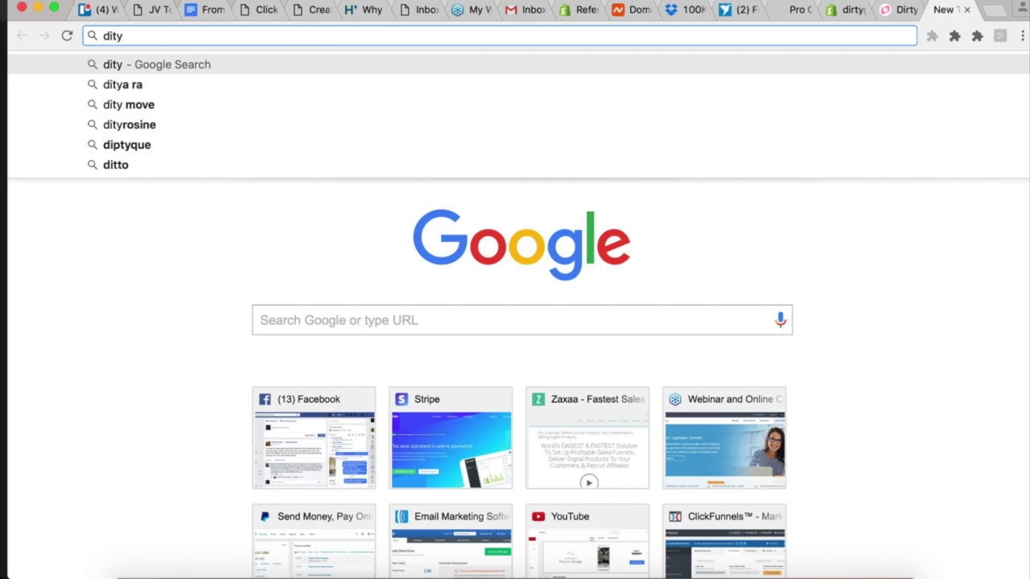
pyautogui.press('BackSpace')
pyautogui.press('BackSpace')
pyautogui.press('BackSpace')
pyautogui.write('rtyga')
pyautogui.press('Return')
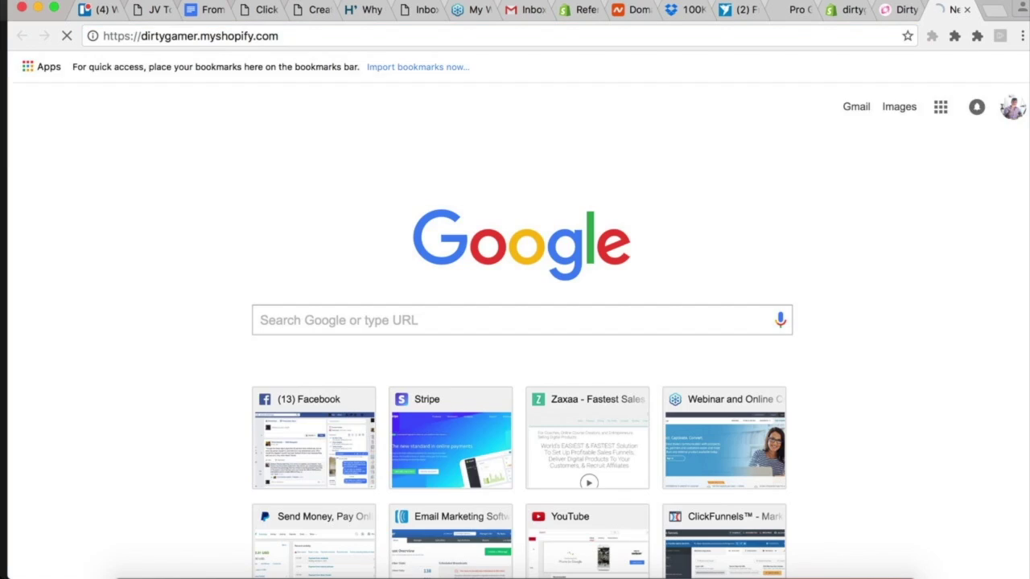
pyautogui.scroll(-10, 442, 342)
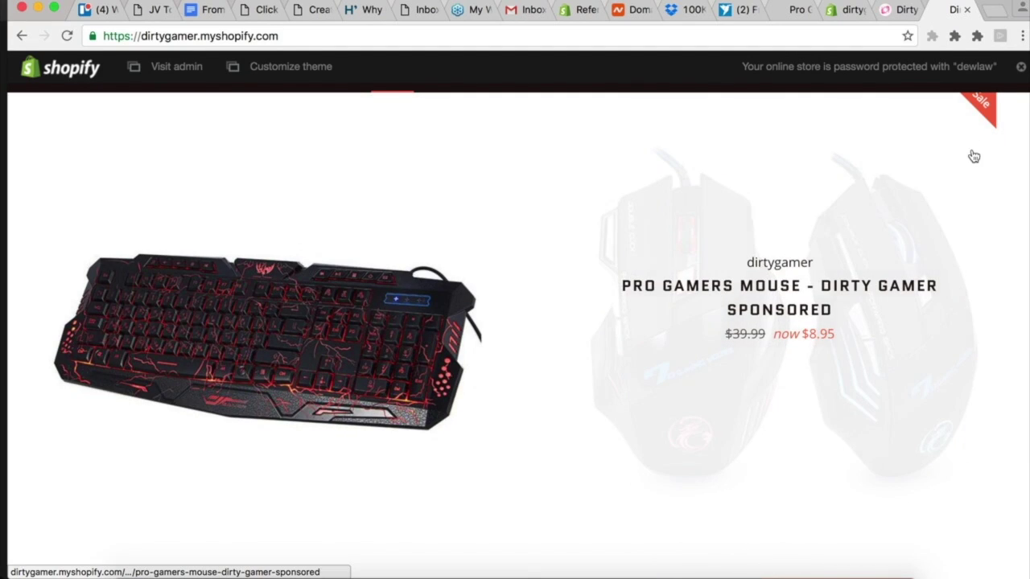
pyautogui.click(875, 200)
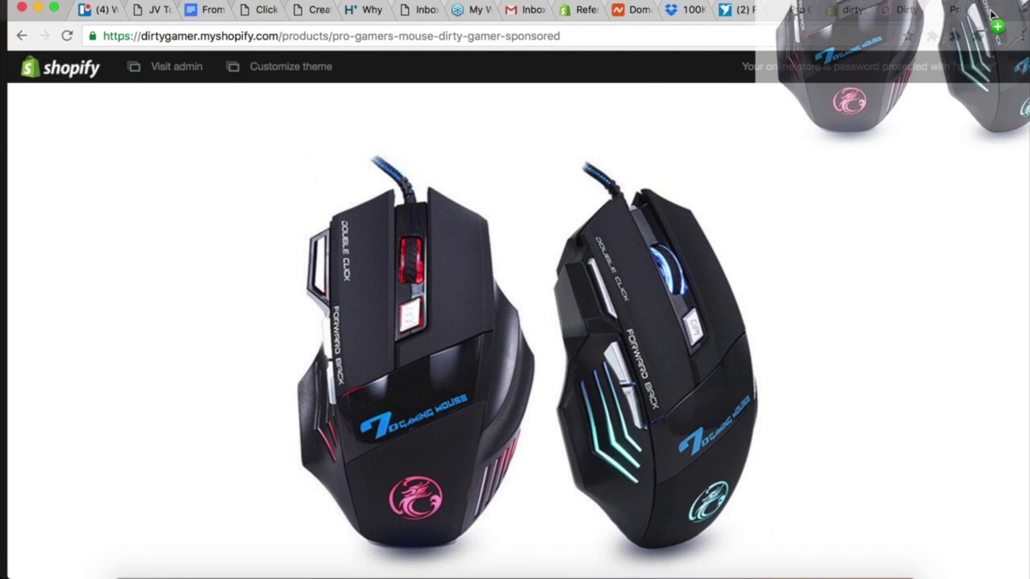
# Open the mouse's product image in its own tab, copy the image address and close that tab
pyautogui.click(644, 338)
pyautogui.click(435, 36)
pyautogui.press('super+w')
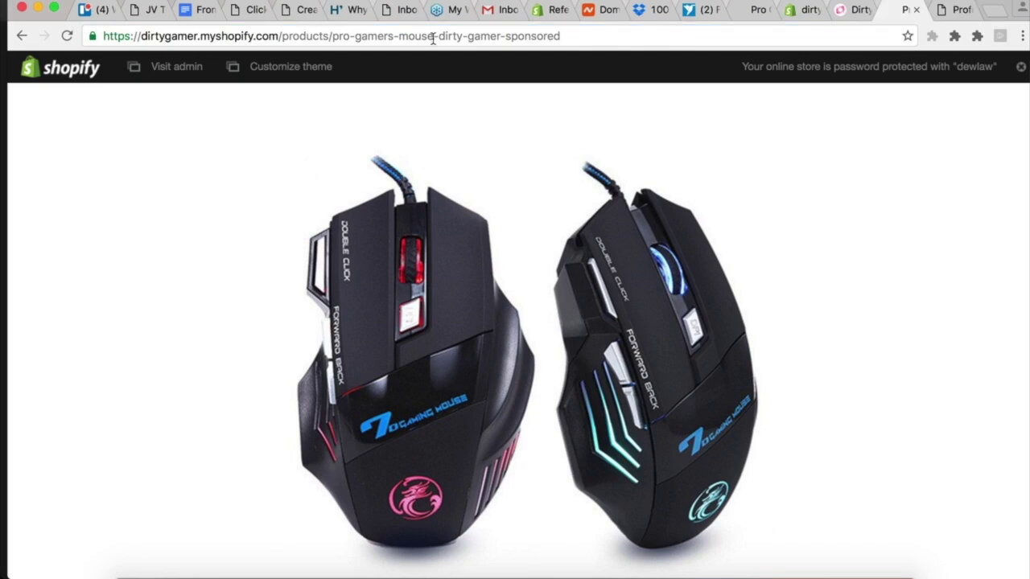
# Insert the mouse image from its copied URL before the #1 Pro Gamer Mouse heading in the blog post
pyautogui.click(843, 10)
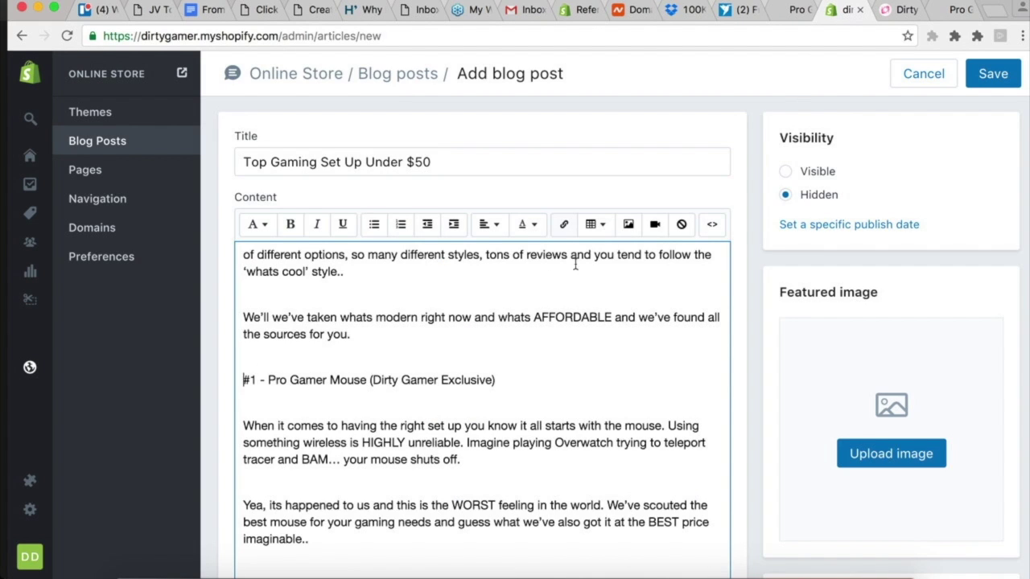
pyautogui.click(629, 225)
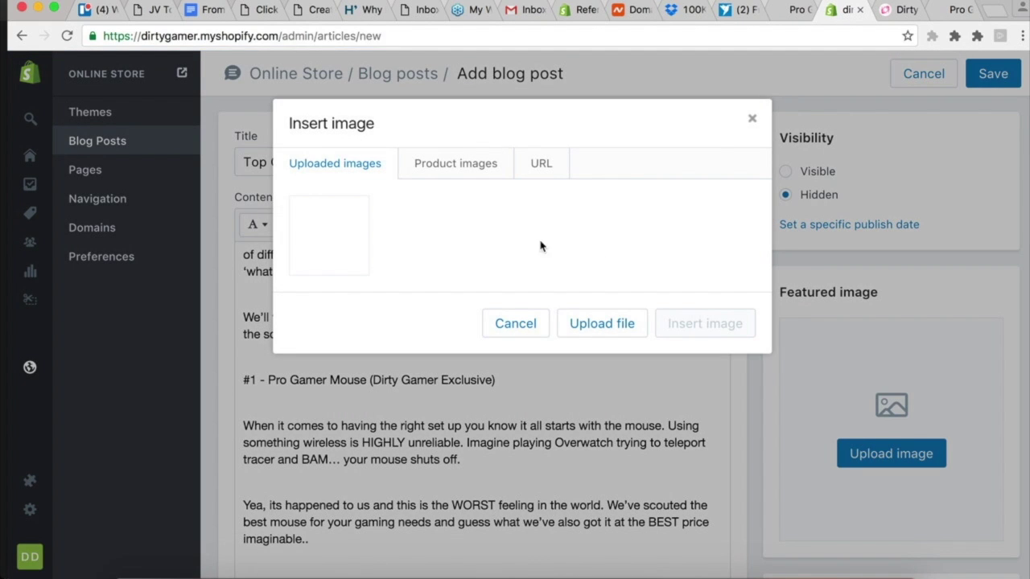
pyautogui.click(540, 165)
pyautogui.click(462, 209)
pyautogui.press('super+v')
pyautogui.click(700, 272)
pyautogui.scroll(-8, 571, 386)
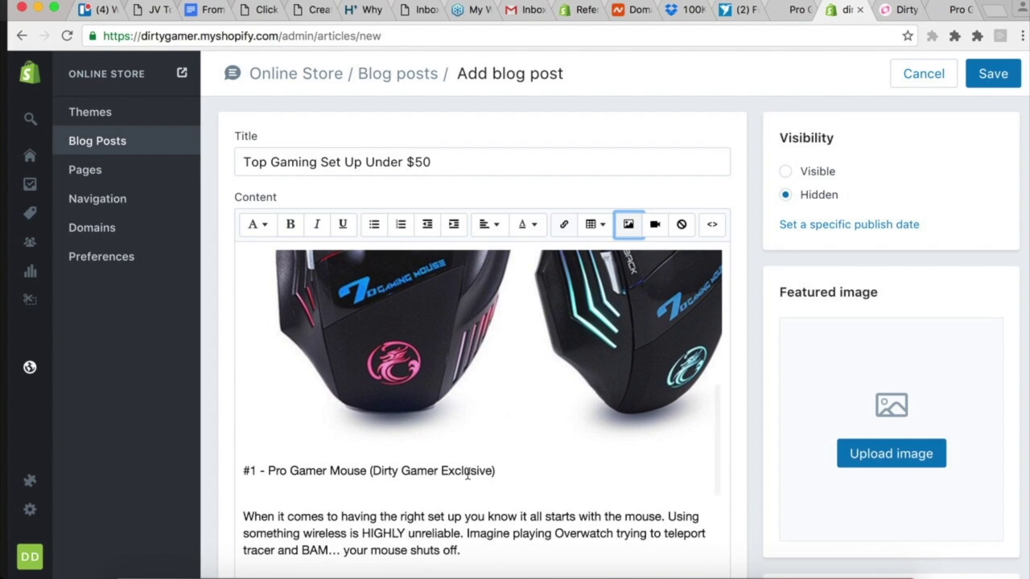
# Move the "#1 - Pro Gamer Mouse (Dirty Gamer Exclusive)" heading above the mouse image
pyautogui.moveTo(496, 471); pyautogui.dragTo(238, 473)
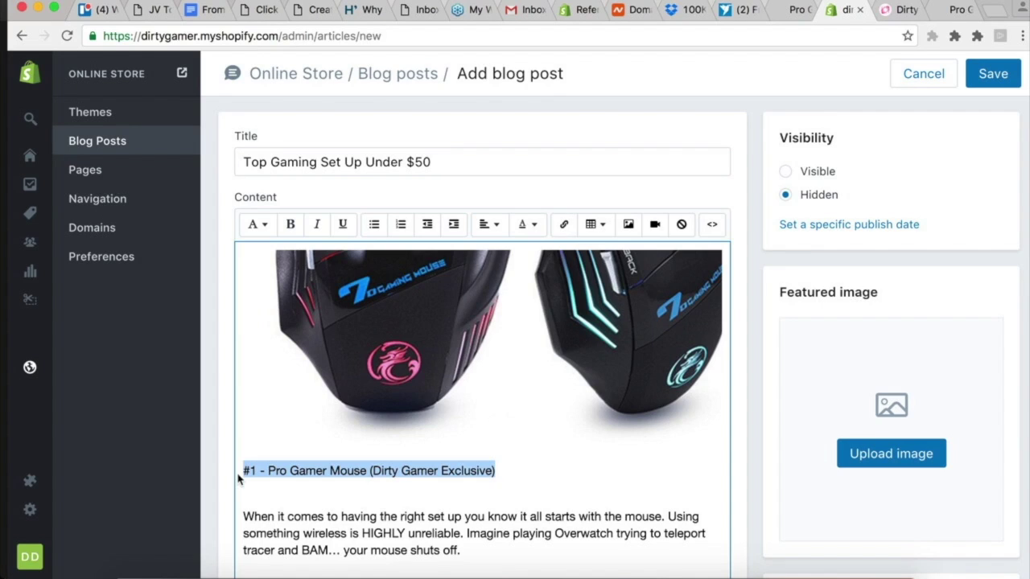
pyautogui.press('super+x')
pyautogui.scroll(6, 318, 461)
pyautogui.click(354, 357)
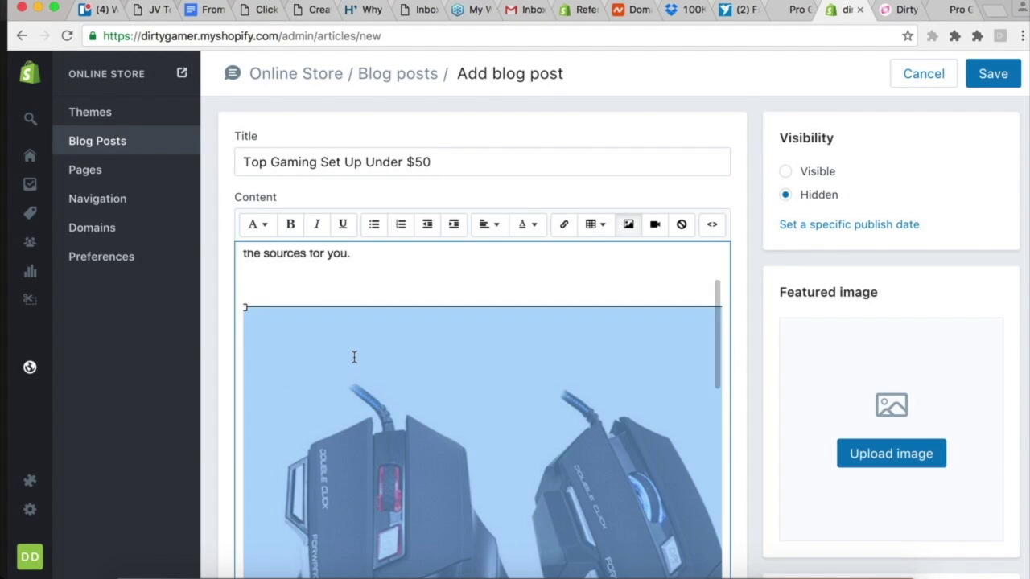
pyautogui.press('Up')
pyautogui.press('super+v')
# Center the #1 Pro Gamer Mouse heading and make it bold
pyautogui.scroll(3, 422, 273)
pyautogui.tripleClick(315, 385)
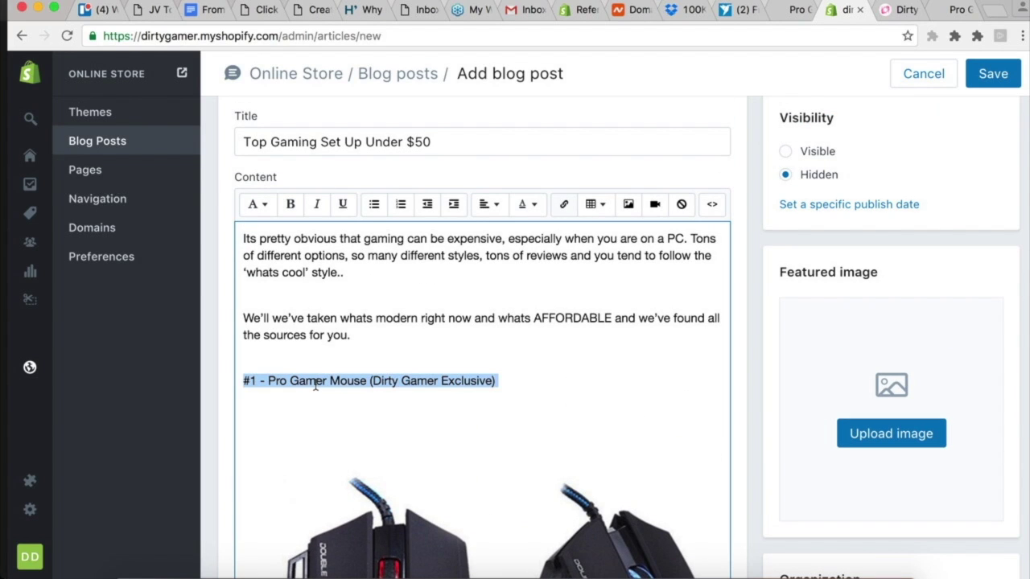
pyautogui.click(488, 204)
pyautogui.click(515, 279)
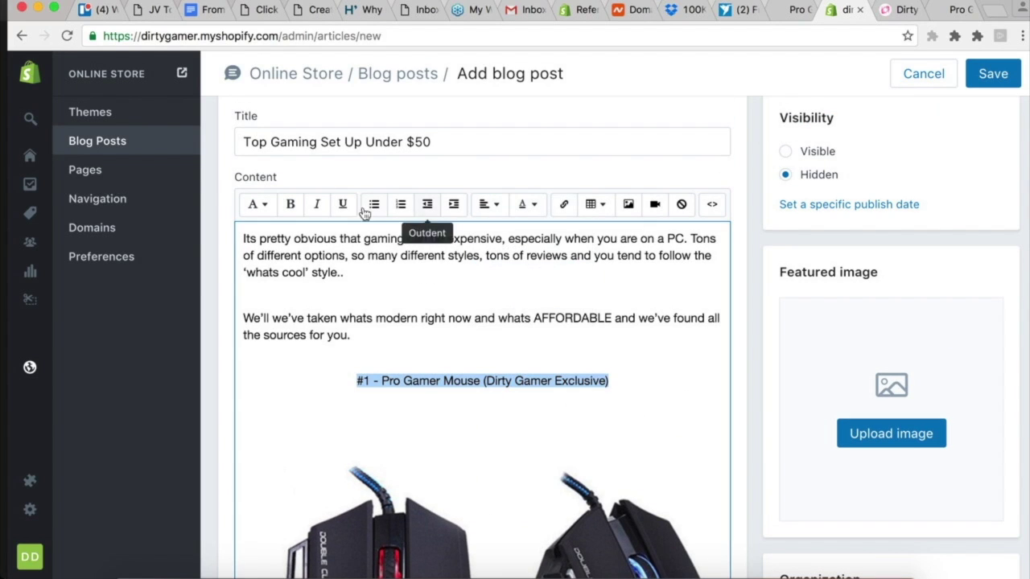
pyautogui.click(291, 207)
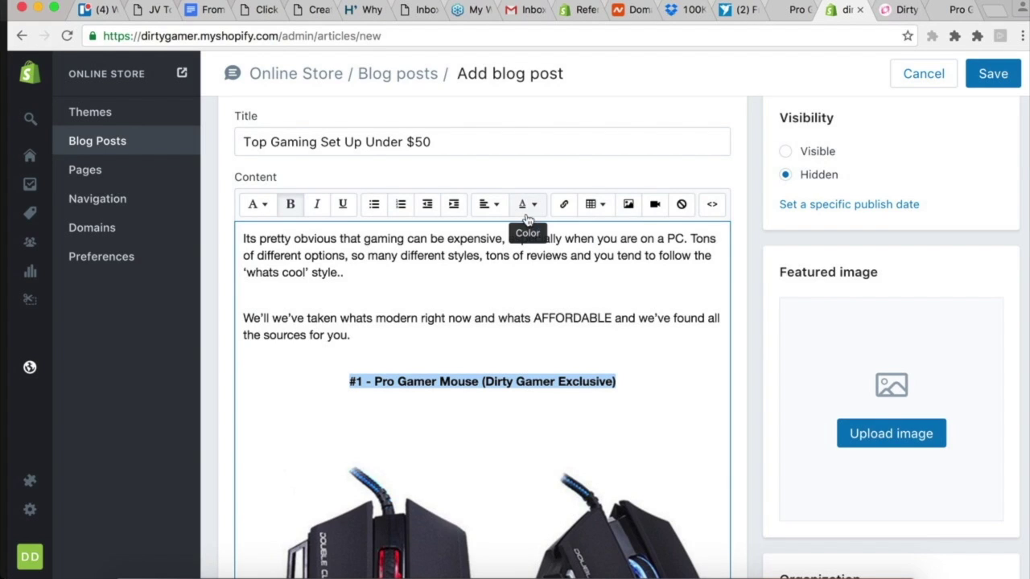
# Apply the Heading 2 style to the #1 Pro Gamer Mouse heading
pyautogui.click(258, 206)
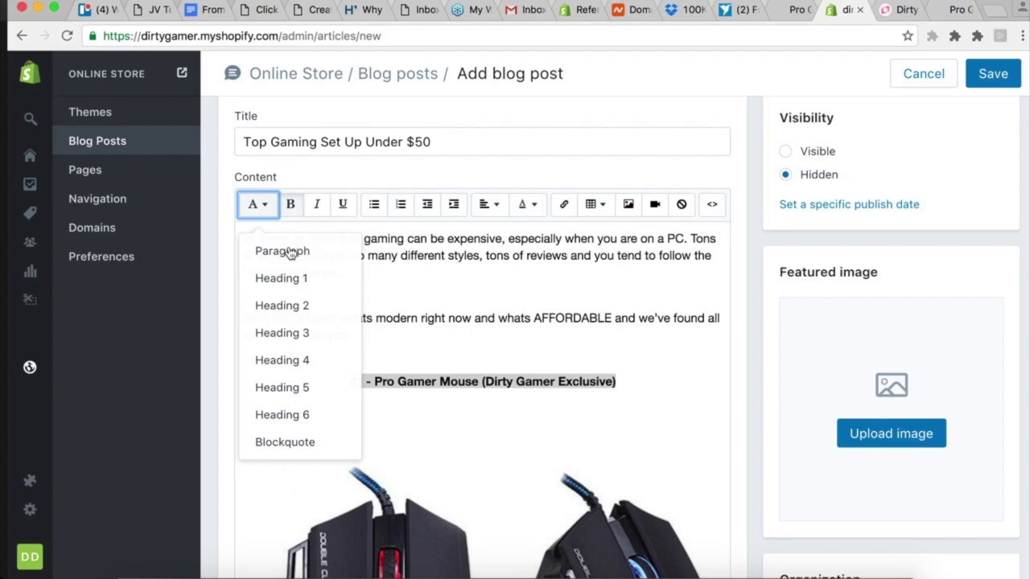
pyautogui.click(303, 359)
pyautogui.click(259, 210)
pyautogui.click(281, 413)
pyautogui.click(262, 214)
pyautogui.click(255, 304)
pyautogui.click(402, 317)
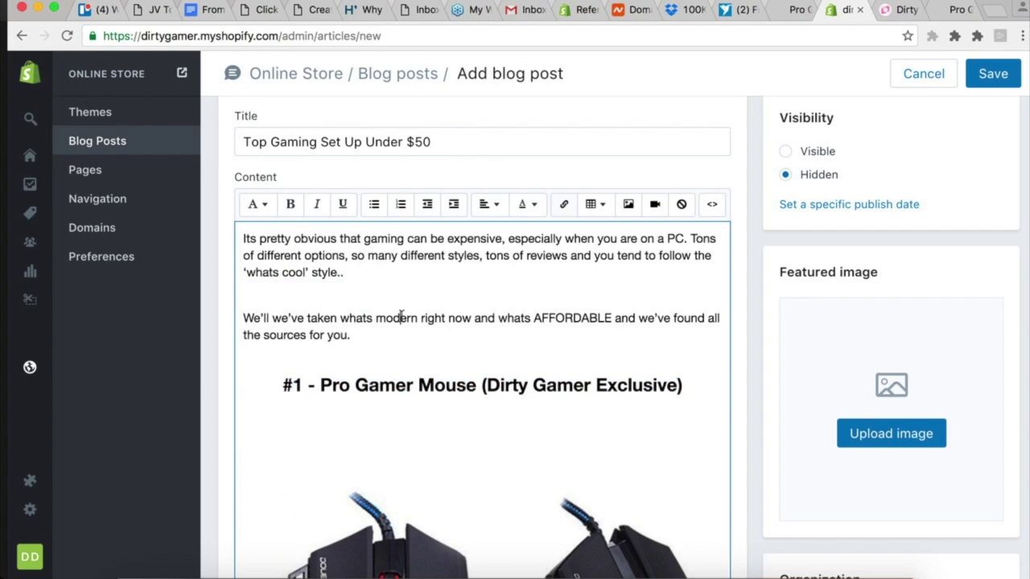
# Center the "#2 - Pro Gamer RGB Keyboard (Dirty Gamer Exclusive)" line and apply the Heading 1 style
pyautogui.scroll(-3, 401, 316)
pyautogui.scroll(-10, 401, 316)
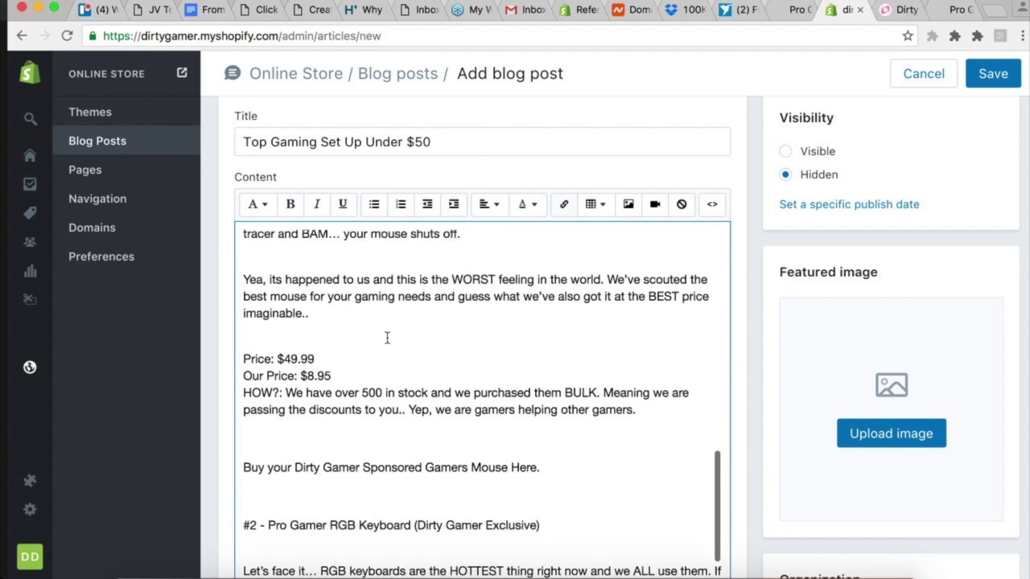
pyautogui.scroll(1, 342, 468)
pyautogui.tripleClick(342, 434)
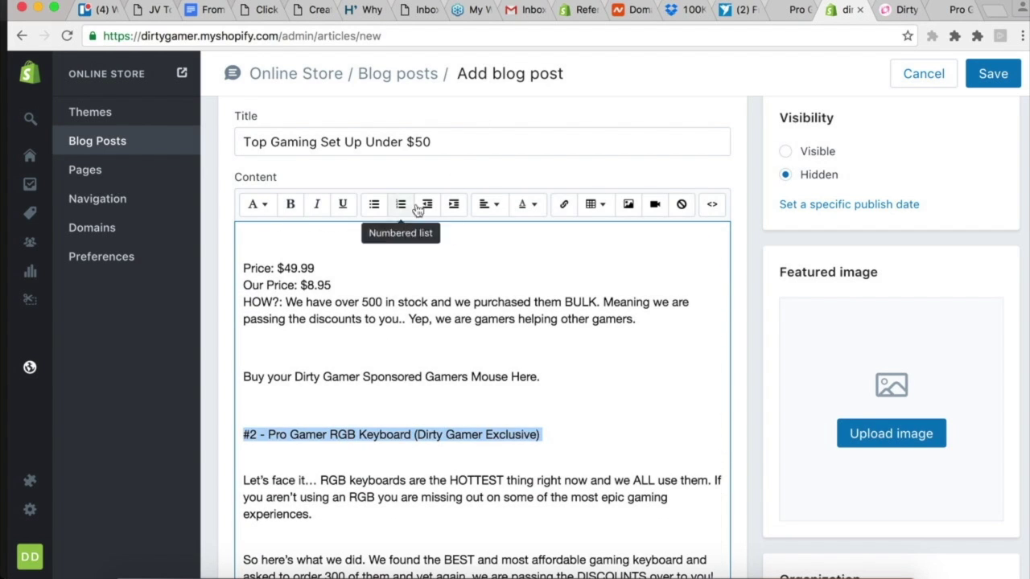
pyautogui.click(493, 206)
pyautogui.click(501, 278)
pyautogui.click(259, 206)
pyautogui.click(280, 277)
# Add a blank line below the #2 Pro Gamer RGB Keyboard heading
pyautogui.click(599, 444)
pyautogui.click(605, 487)
pyautogui.press('Return')
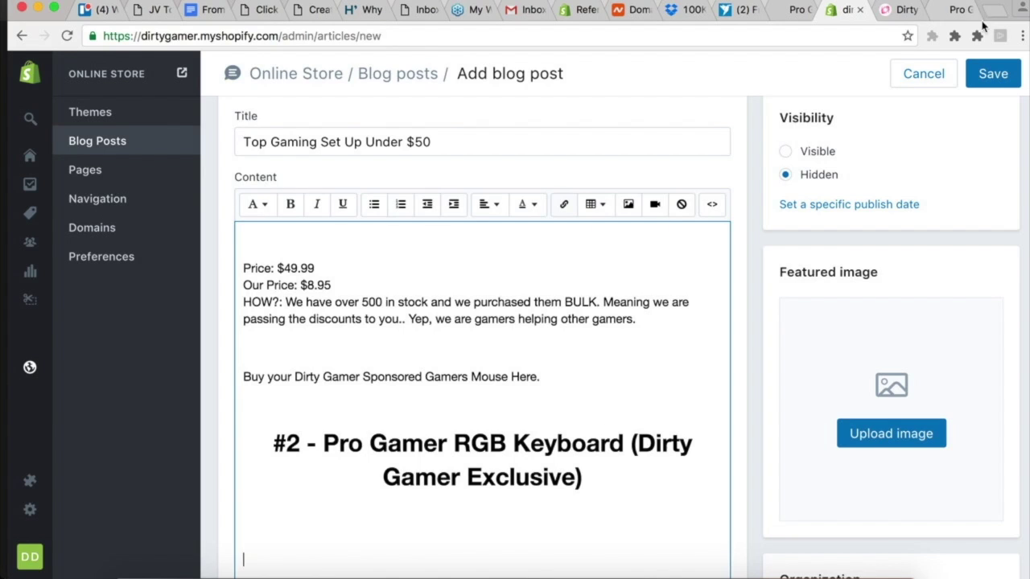
# Copy the address of the keyboard's product image from the Dirty Gamer storefront and close that tab
pyautogui.click(951, 9)
pyautogui.click(22, 35)
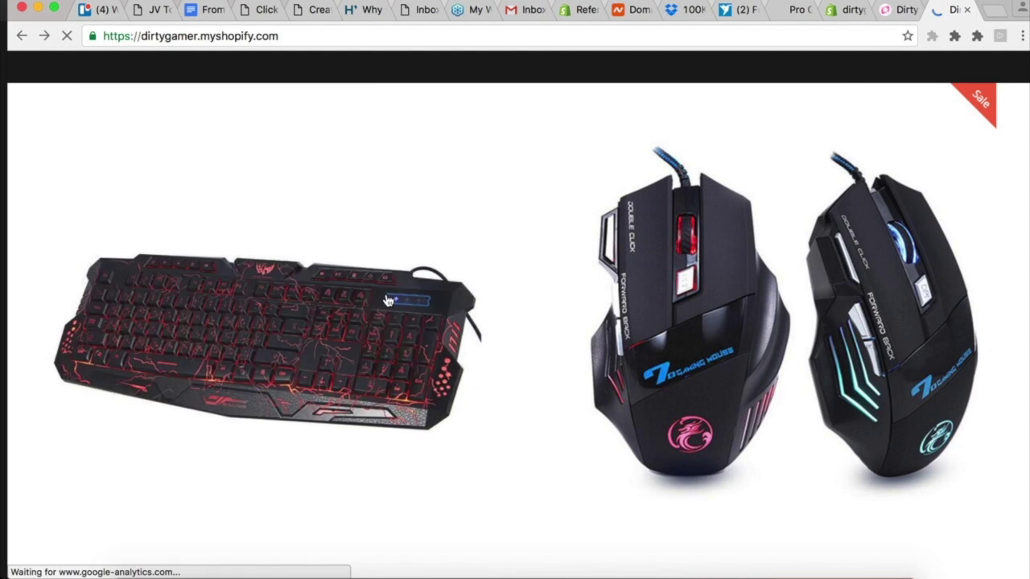
pyautogui.click(333, 345)
pyautogui.moveTo(514, 51)
pyautogui.mouseDown()
pyautogui.moveTo(524, 43)
pyautogui.moveTo(511, 36)
pyautogui.mouseUp()
pyautogui.hotkey('ctrl', 'x')
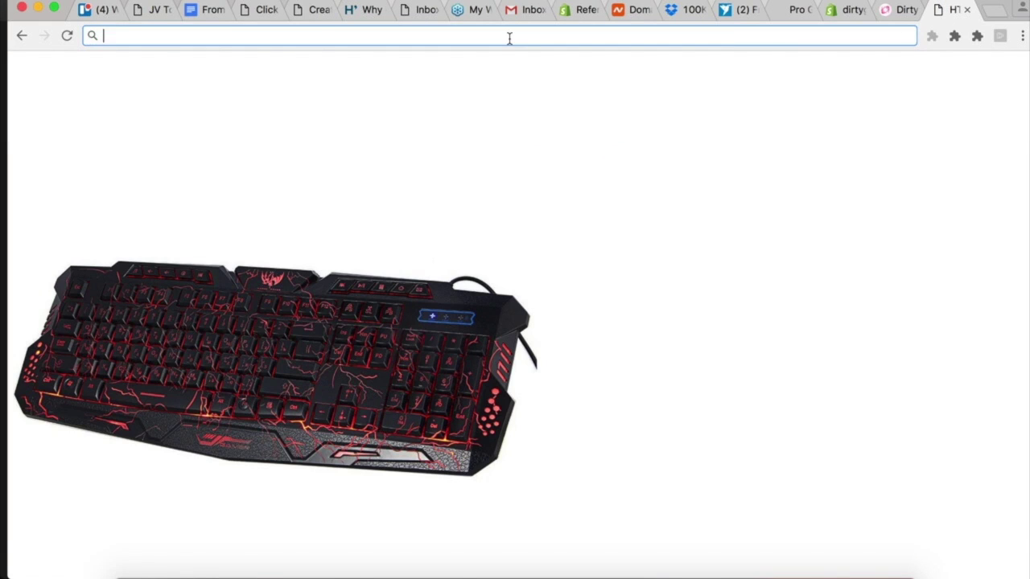
pyautogui.hotkey('ctrl', 'w')
# Insert the keyboard image from its copied URL below the #2 Pro Gamer RGB Keyboard heading
pyautogui.click(884, 10)
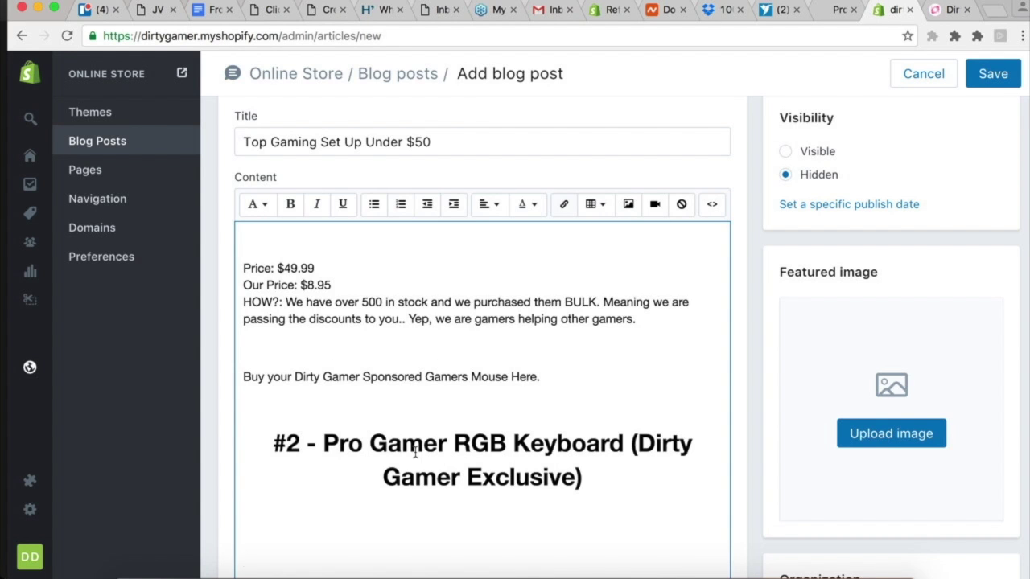
pyautogui.click(628, 204)
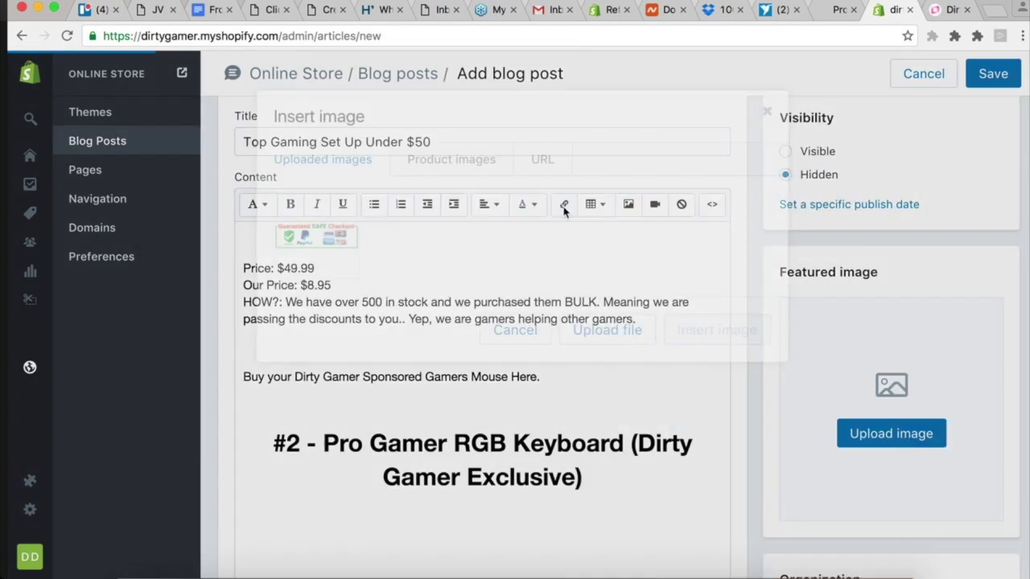
pyautogui.click(541, 163)
pyautogui.click(442, 212)
pyautogui.hotkey('ctrl', 'v')
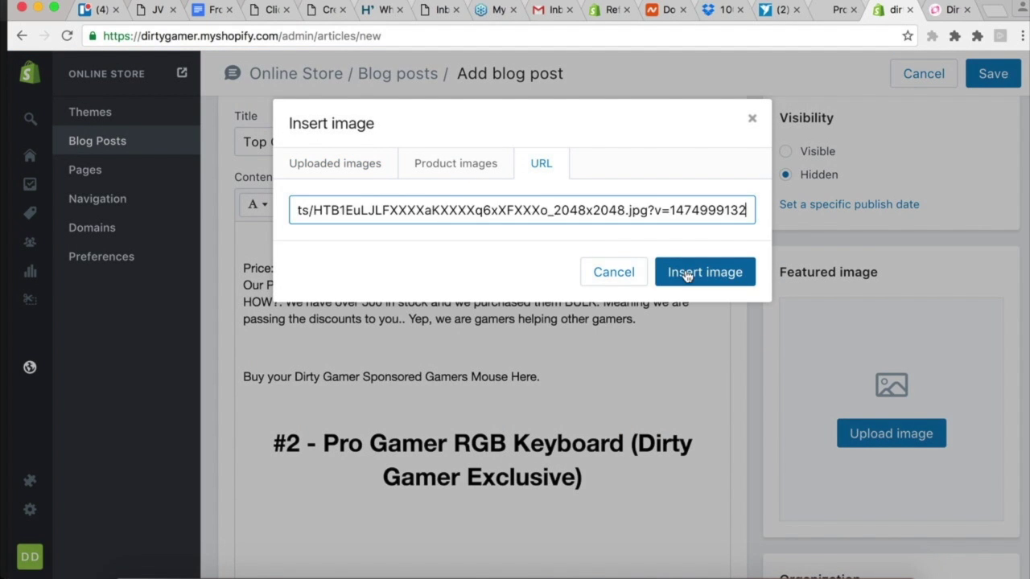
pyautogui.click(684, 271)
# Save the blog post and dismiss the save notification
pyautogui.scroll(-3, 571, 480)
pyautogui.scroll(-5, 572, 481)
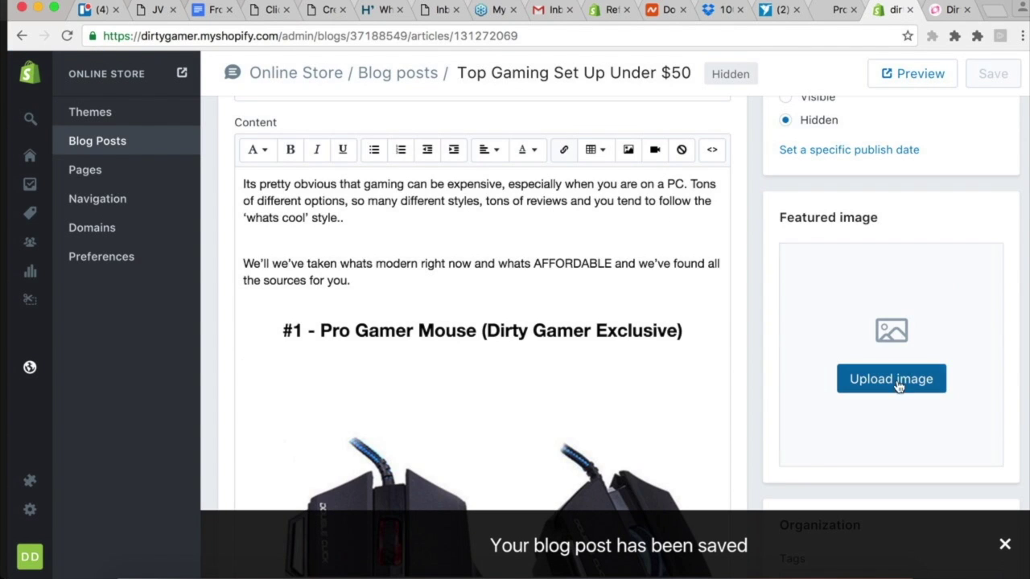
pyautogui.click(1004, 547)
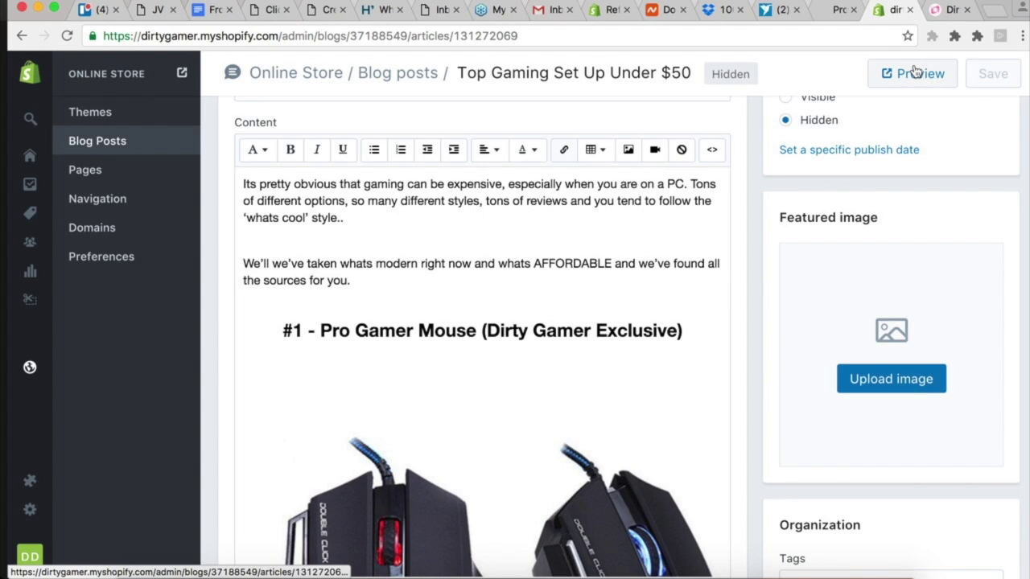
# Always allow pop-ups from dirtygamer.myshopify.com and open the blog post's preview on the online store
pyautogui.click(813, 42)
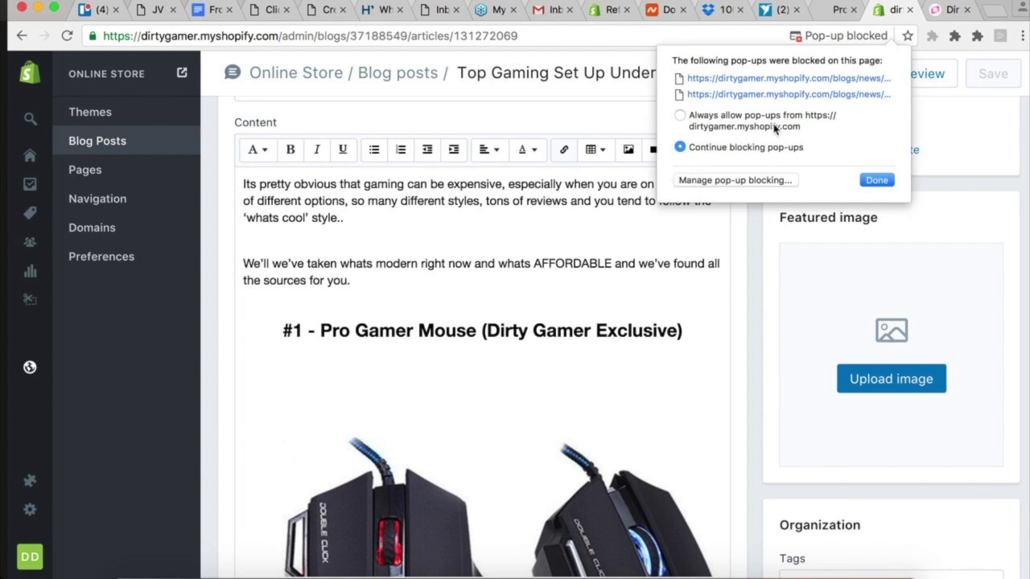
pyautogui.click(869, 181)
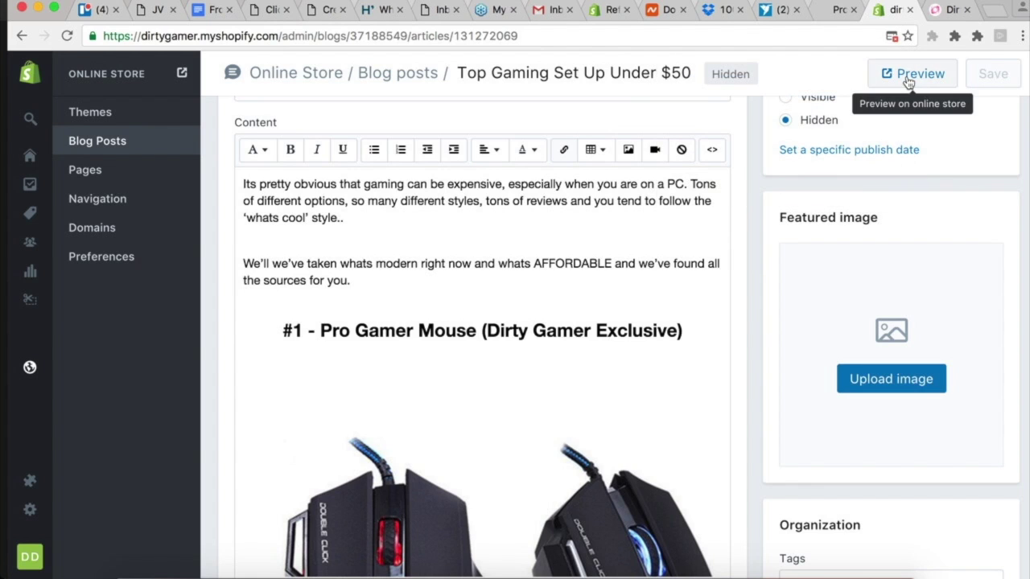
pyautogui.click(905, 73)
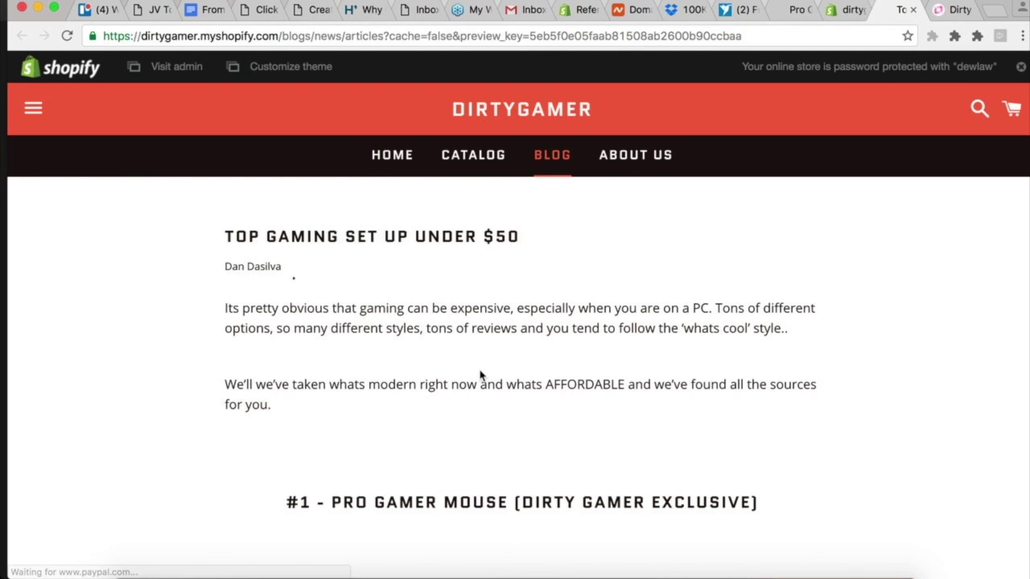
# Review the previewed article's text, headings and product images from the intro down to the keyboard section
pyautogui.scroll(-1, 480, 374)
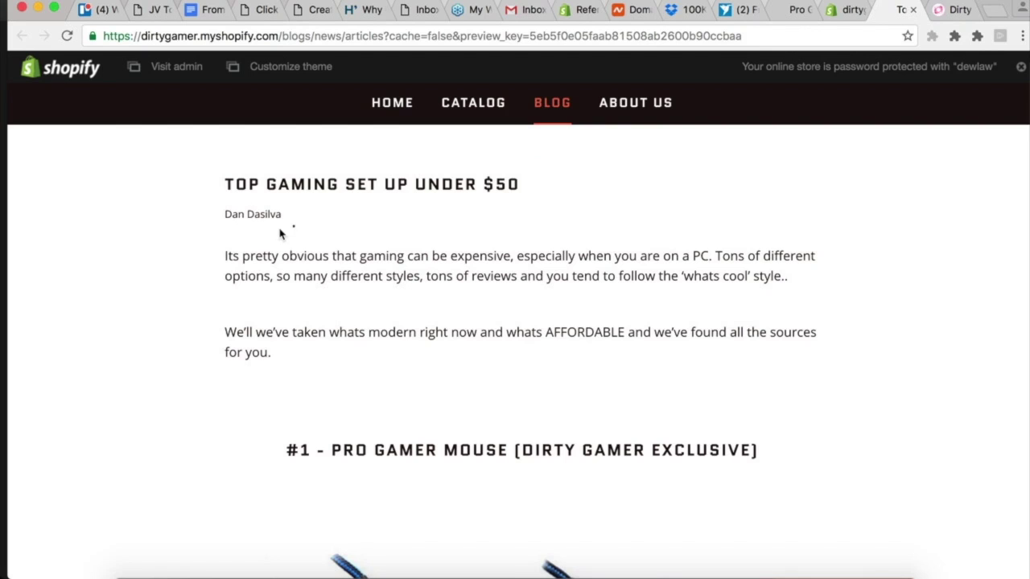
pyautogui.scroll(-8, 302, 233)
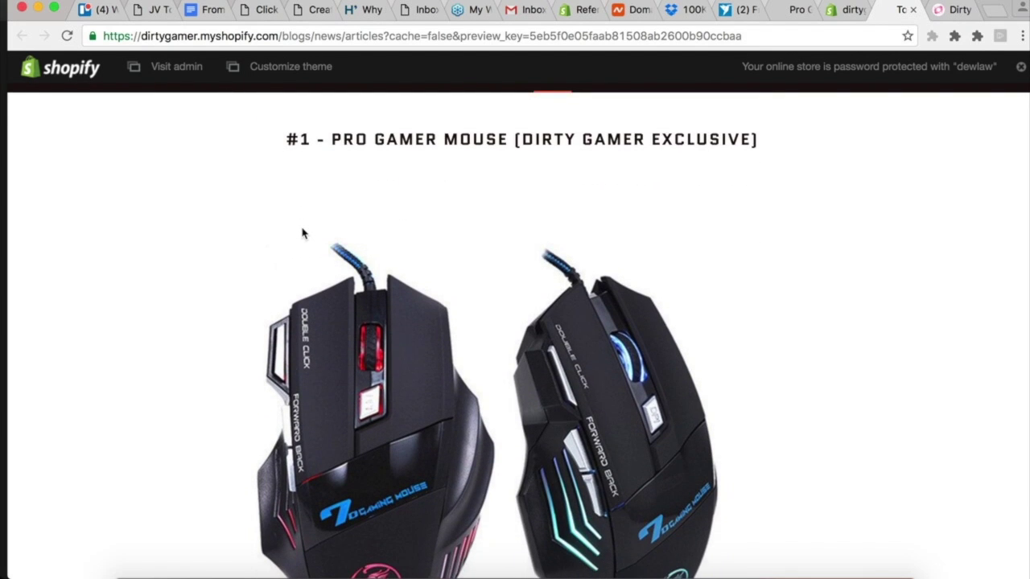
pyautogui.scroll(-4, 302, 233)
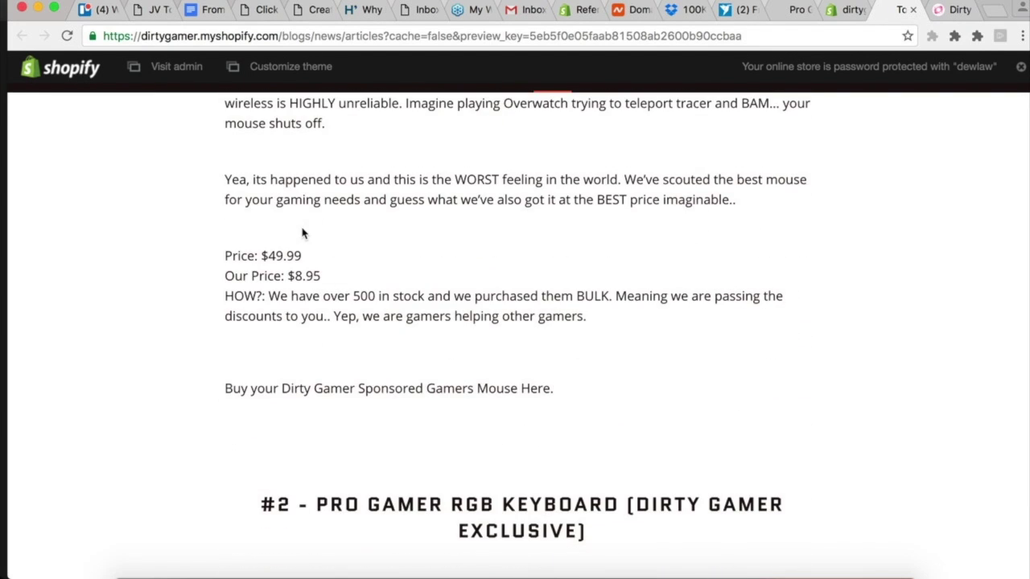
pyautogui.moveTo(416, 299); pyautogui.dragTo(221, 295)
pyautogui.scroll(-5, 221, 295)
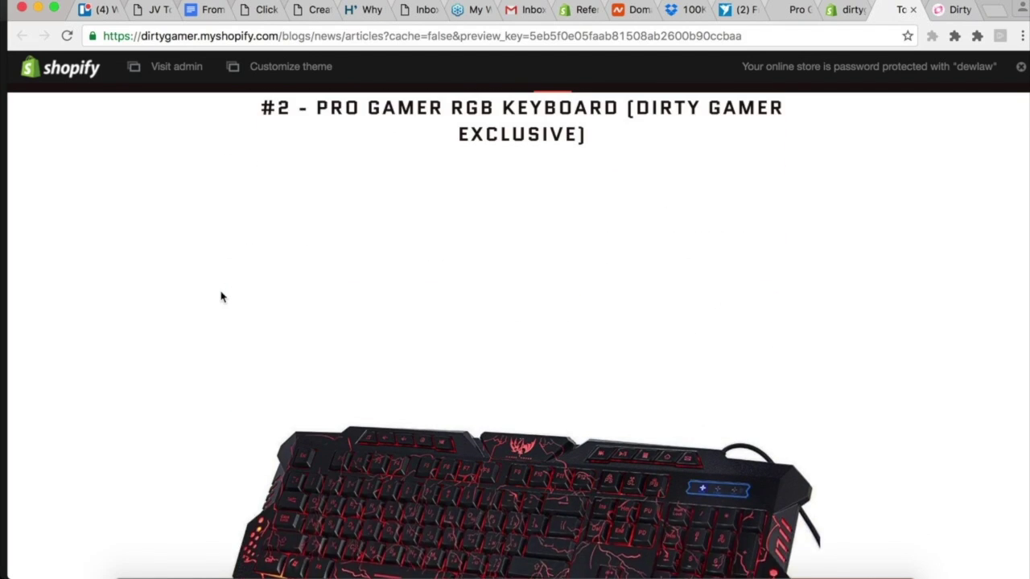
pyautogui.scroll(1, 222, 297)
# Return to the blog post editor and scale the mouse image in the #1 section down slightly
pyautogui.click(840, 12)
pyautogui.doubleClick(544, 435)
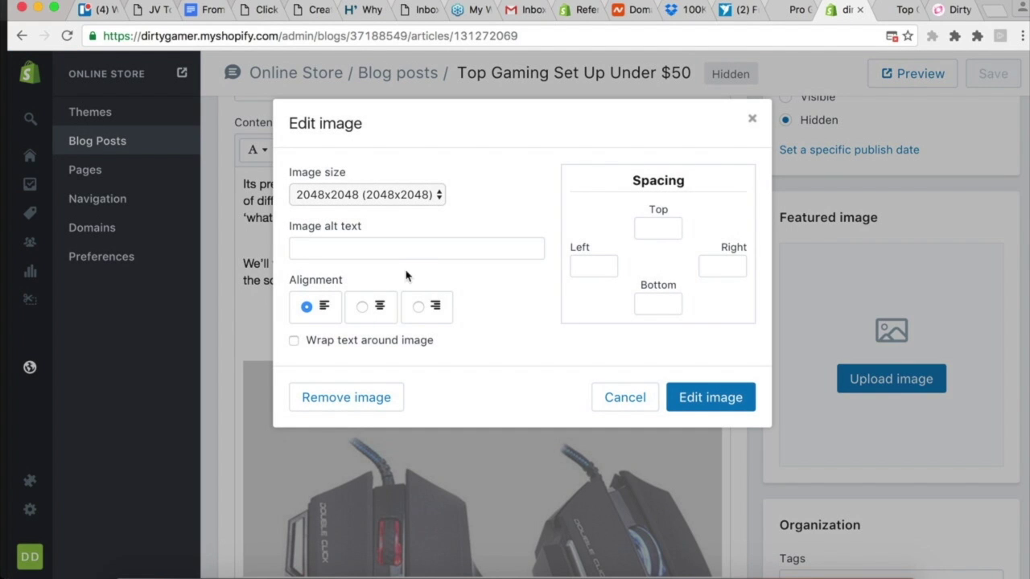
pyautogui.click(636, 396)
pyautogui.scroll(-5, 615, 395)
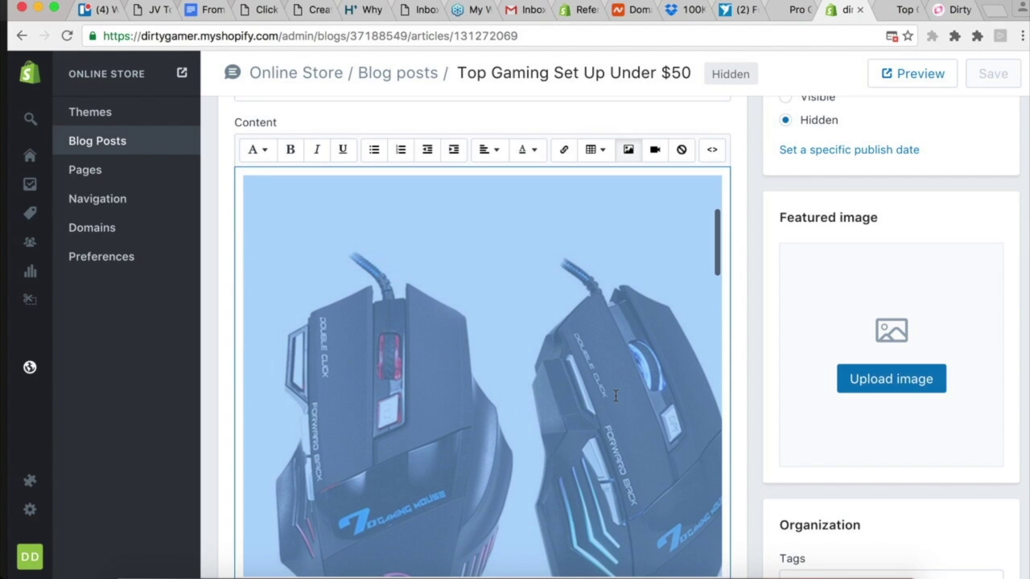
pyautogui.moveTo(244, 177); pyautogui.dragTo(313, 257)
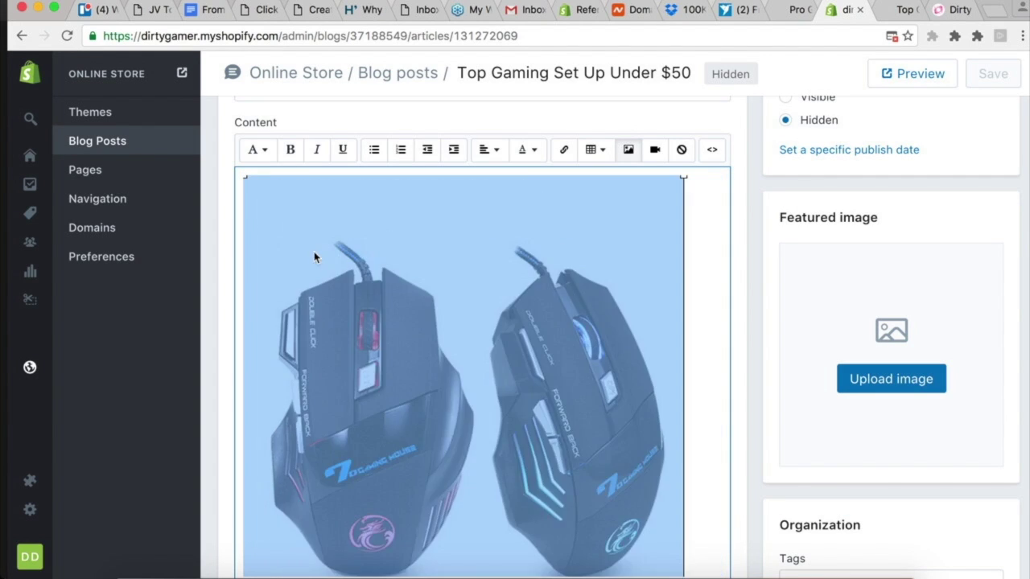
# Open the dirtygamer.myshopify.com storefront in a new tab and open the gaming mouse and RGB keyboard product pages in separate tabs
pyautogui.click(691, 312)
pyautogui.scroll(-5, 695, 311)
pyautogui.scroll(-1, 697, 311)
pyautogui.scroll(-3, 663, 361)
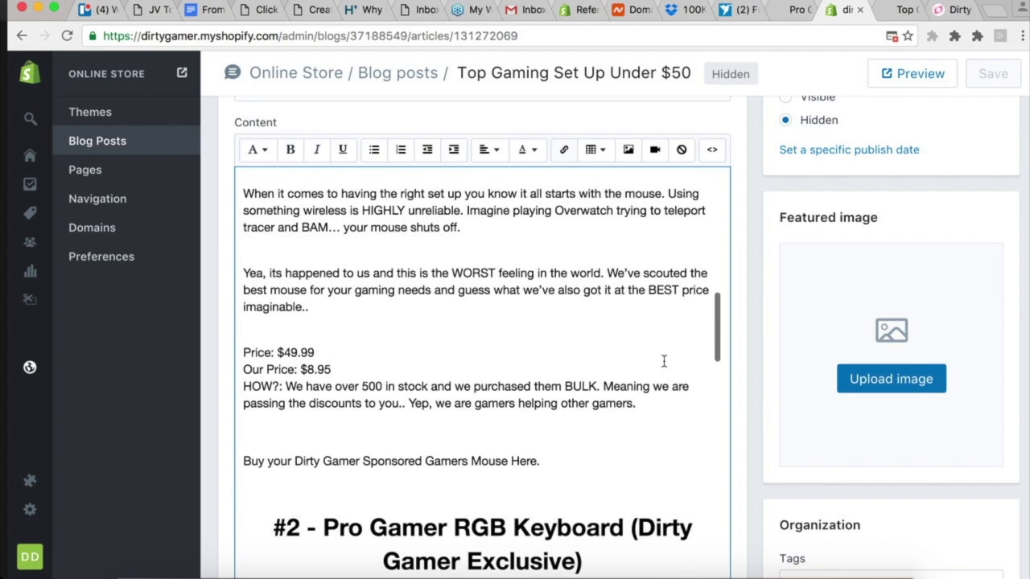
pyautogui.click(994, 11)
pyautogui.write('dirtygamer.myshopify.com')
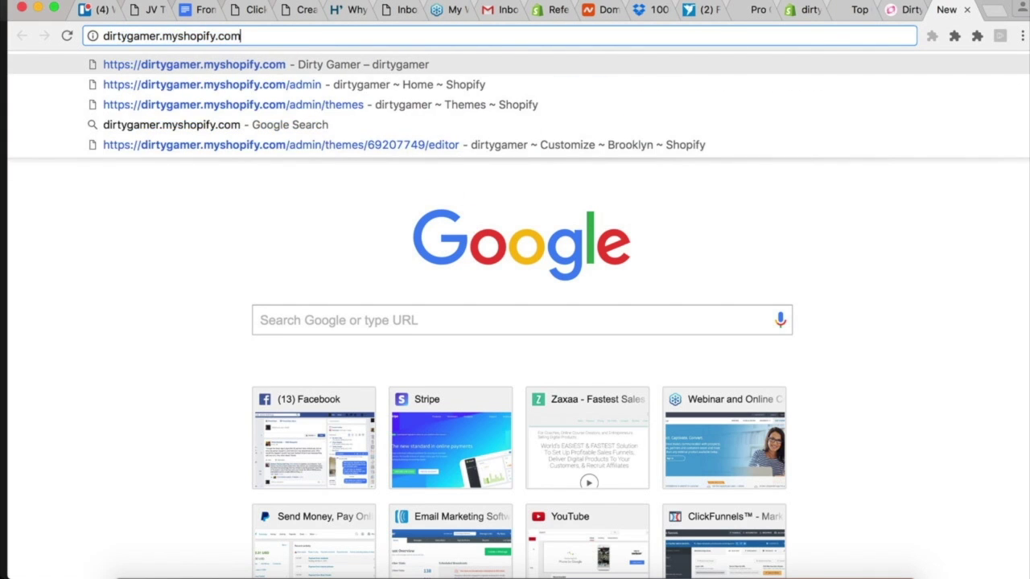
pyautogui.press('Return')
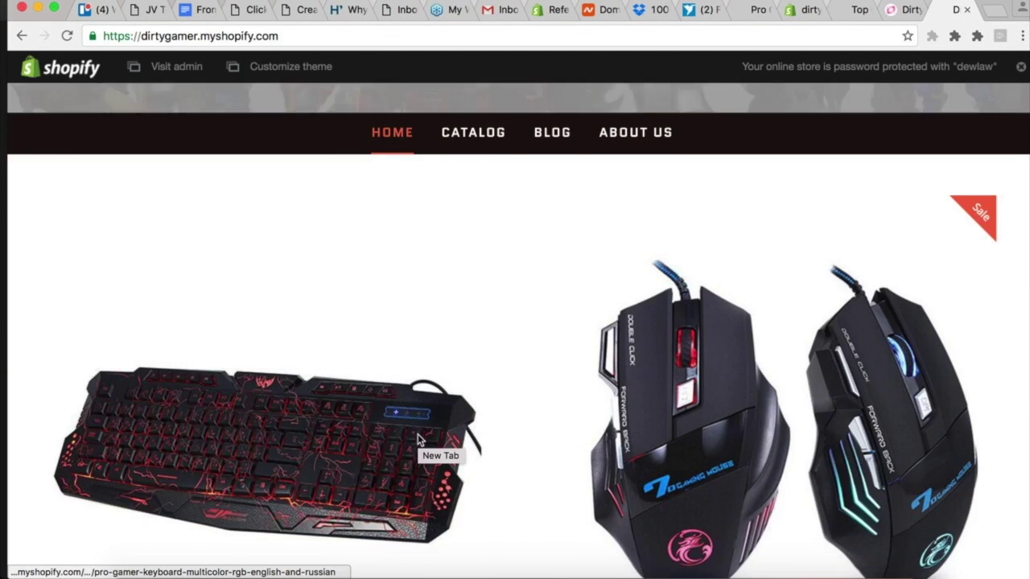
pyautogui.scroll(-3, 418, 440)
pyautogui.keyDown('super'); pyautogui.click(726, 381); pyautogui.keyUp('super')
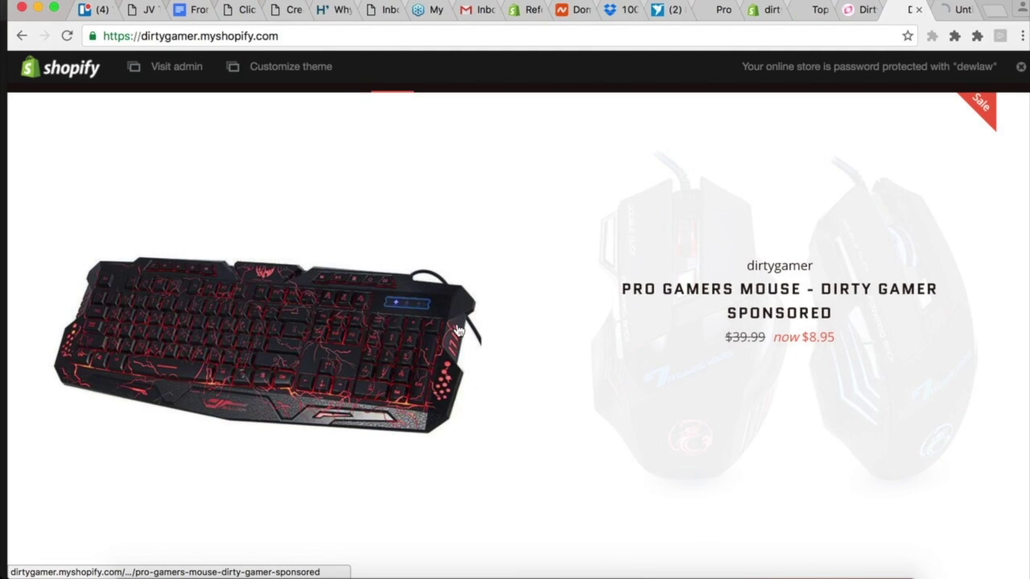
pyautogui.keyDown('super'); pyautogui.click(299, 315); pyautogui.keyUp('super')
# Close the storefront home page, copy the mouse product page's address, close that page and return to the blog post editor
pyautogui.press('super+w')
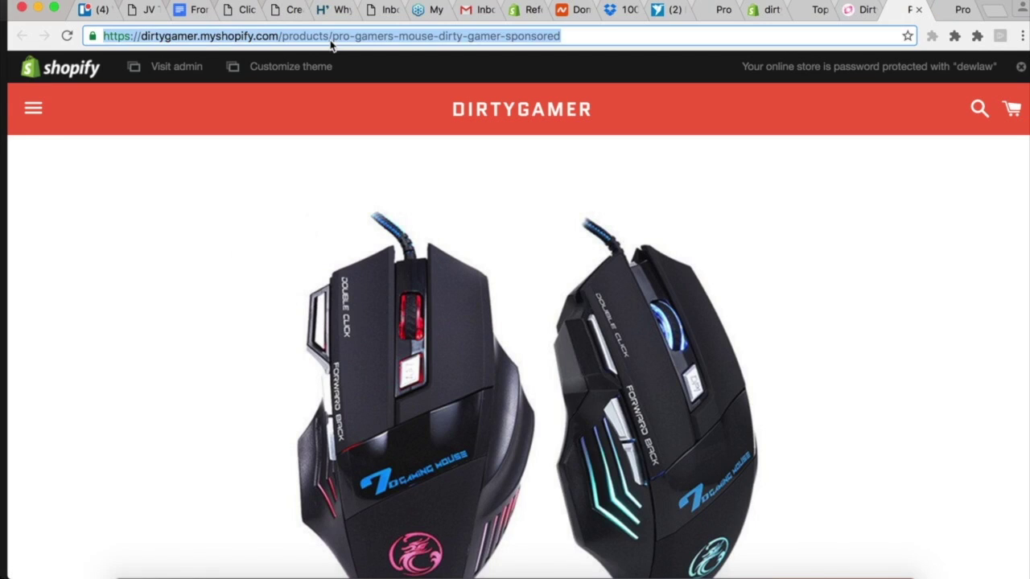
pyautogui.press('super+w')
pyautogui.click(901, 12)
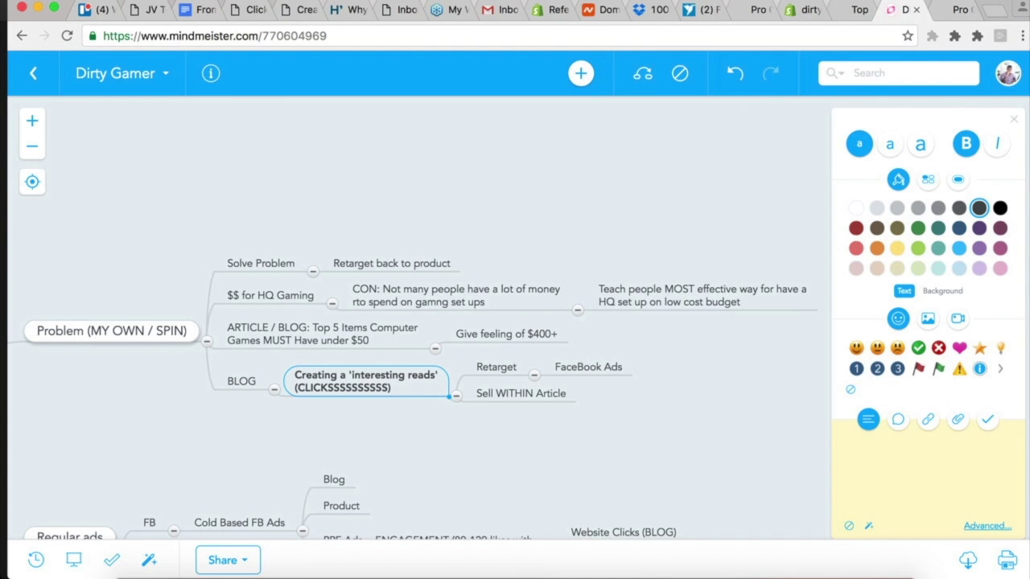
pyautogui.click(855, 10)
pyautogui.click(795, 10)
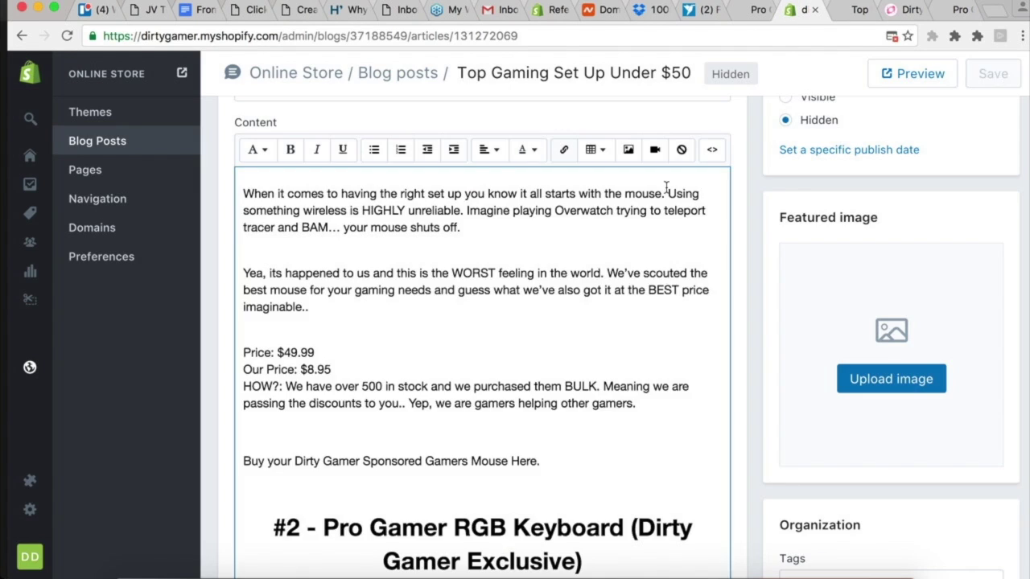
# Link "Buy your Dirty Gamer Sponsored Gamers Mouse Here." to the mouse product page, and bold and underline the two mouse price lines
pyautogui.scroll(-2, 555, 378)
pyautogui.moveTo(543, 437); pyautogui.dragTo(212, 433)
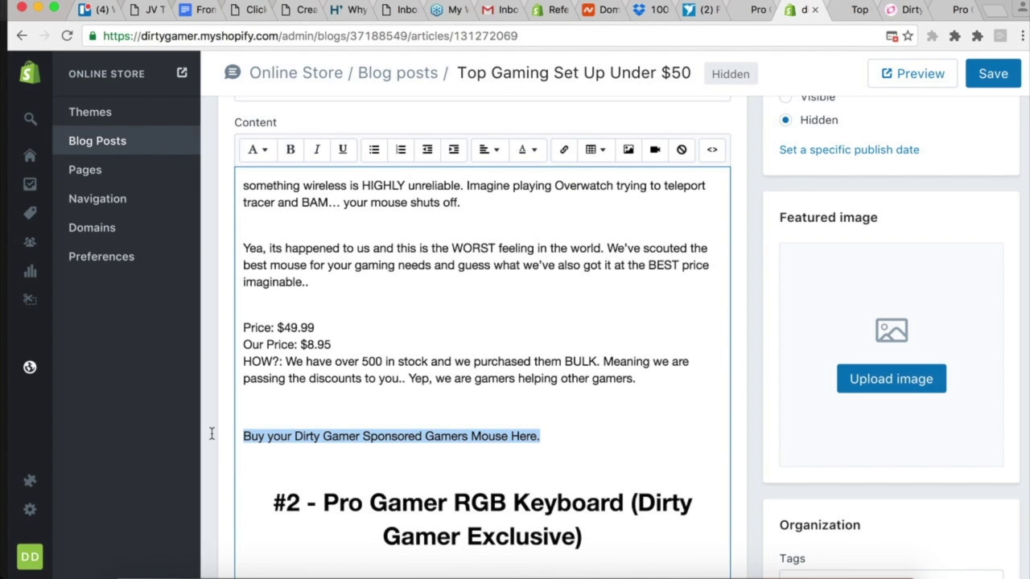
pyautogui.click(563, 150)
pyautogui.click(700, 357)
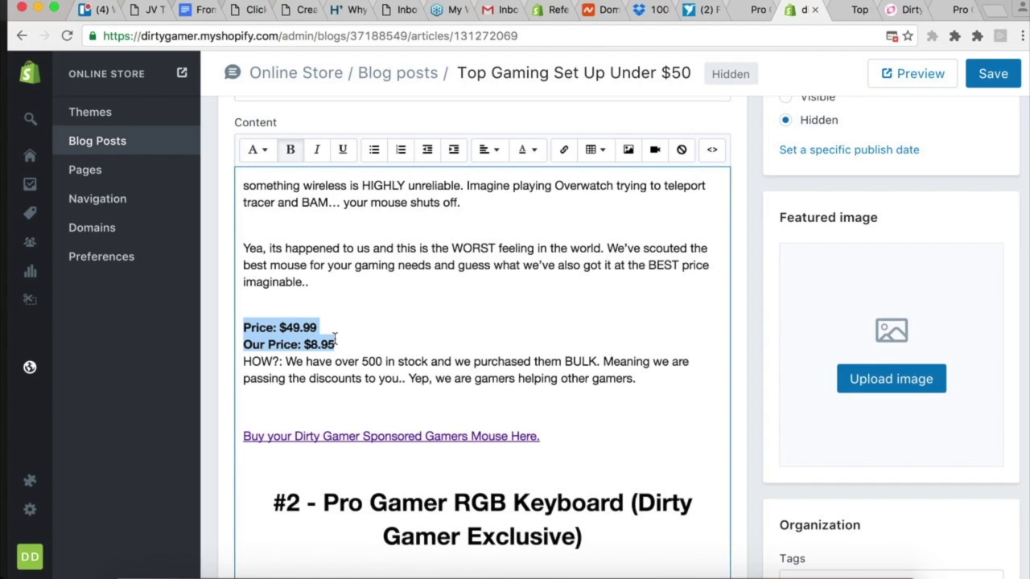
# Try to scale down the keyboard image in the #2 section
pyautogui.scroll(-10, 576, 370)
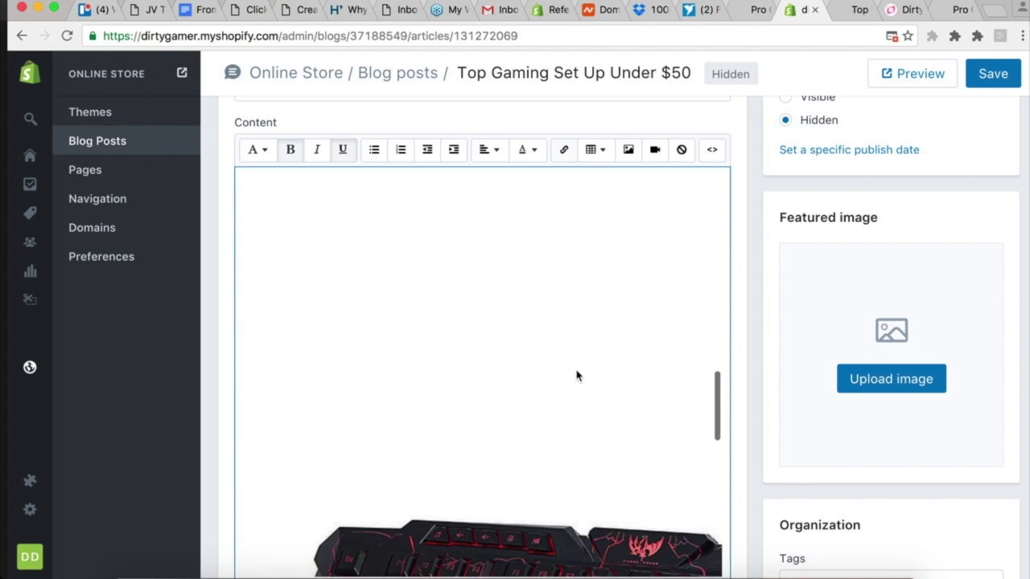
pyautogui.click(527, 223)
pyautogui.doubleClick(527, 223)
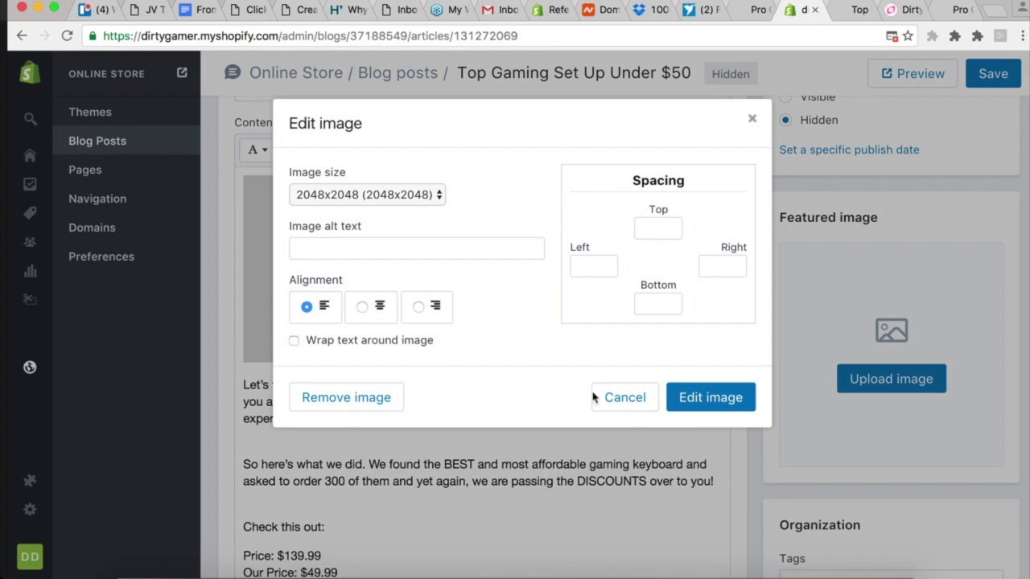
pyautogui.click(615, 400)
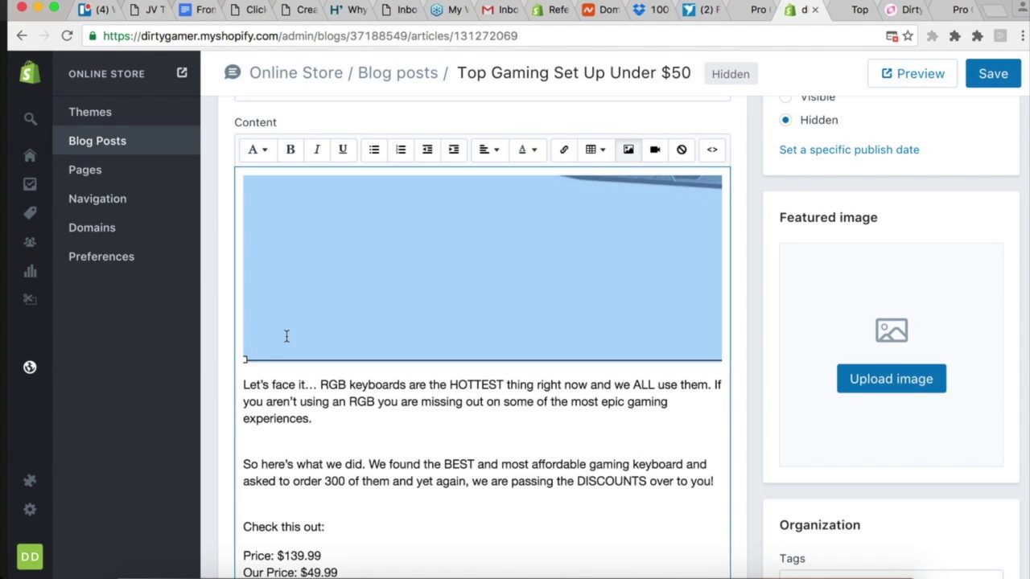
pyautogui.moveTo(245, 363); pyautogui.dragTo(361, 278)
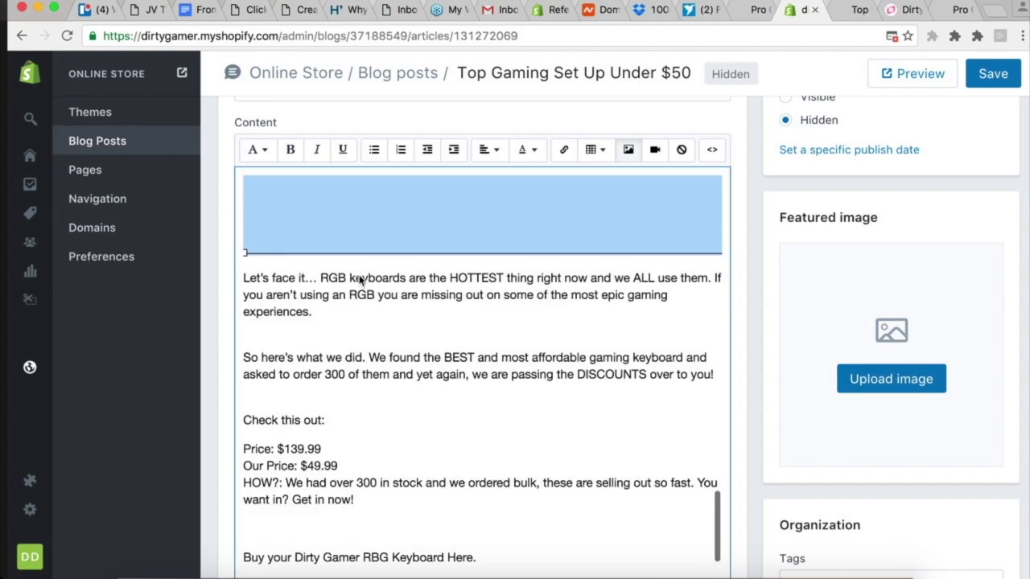
pyautogui.scroll(-4, 359, 274)
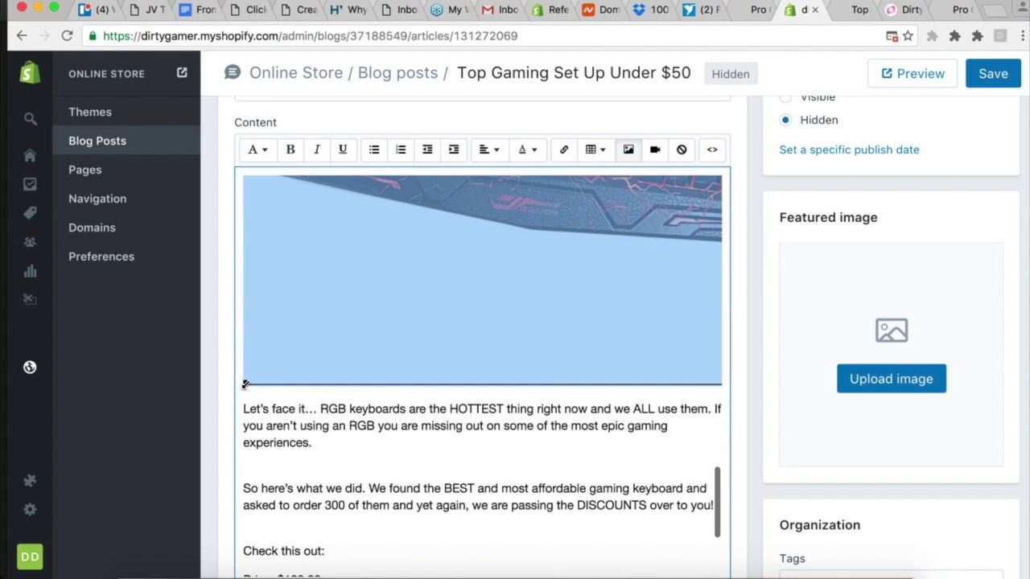
# Bold and underline the keyboard's "Price: $139.99" and "Our Price: $49.99" lines
pyautogui.scroll(-1, 299, 339)
pyautogui.scroll(-3, 361, 309)
pyautogui.moveTo(337, 412); pyautogui.dragTo(238, 394)
pyautogui.click(523, 452)
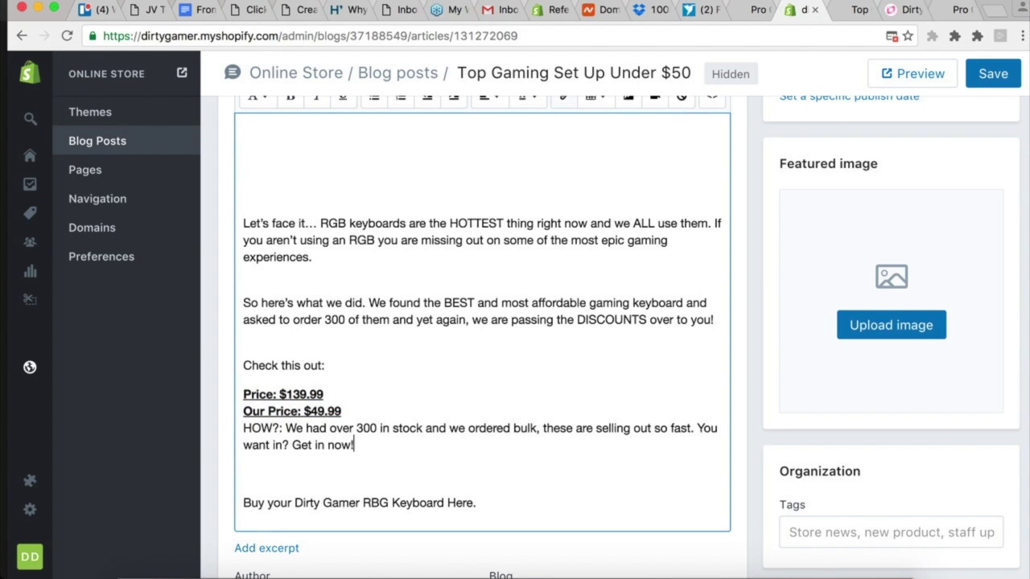
# Copy the keyboard product page's address, close that page, and link "Buy your Dirty Gamer RBG Keyboard Here." to it in the blog post
pyautogui.click(941, 15)
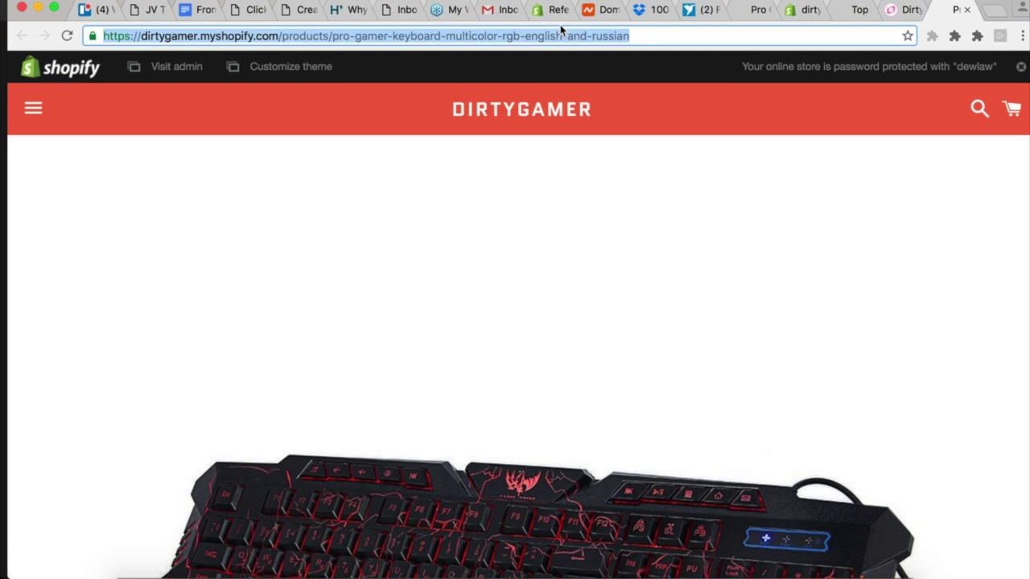
pyautogui.press('super+w')
pyautogui.click(836, 13)
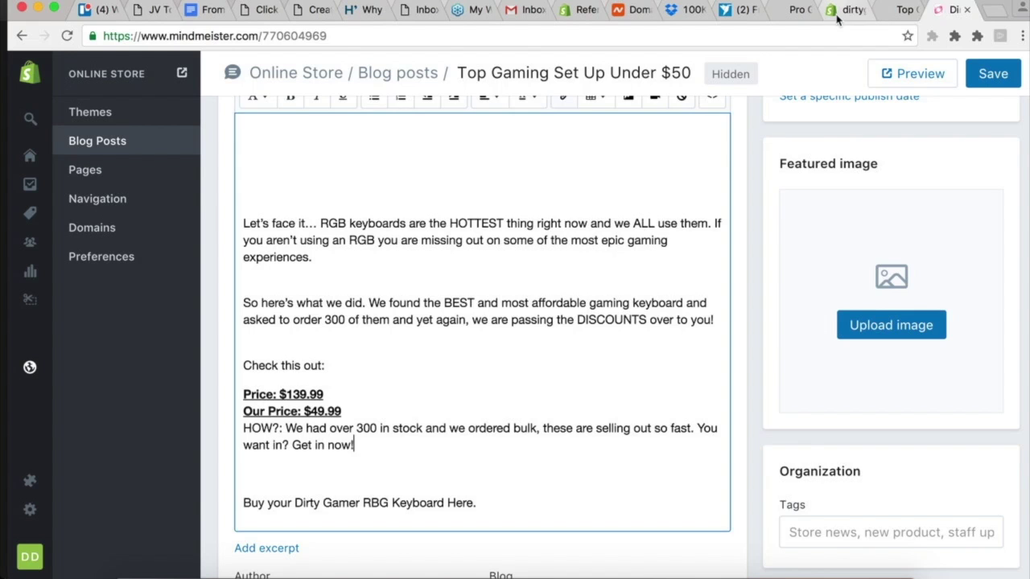
pyautogui.tripleClick(372, 507)
pyautogui.scroll(2, 526, 120)
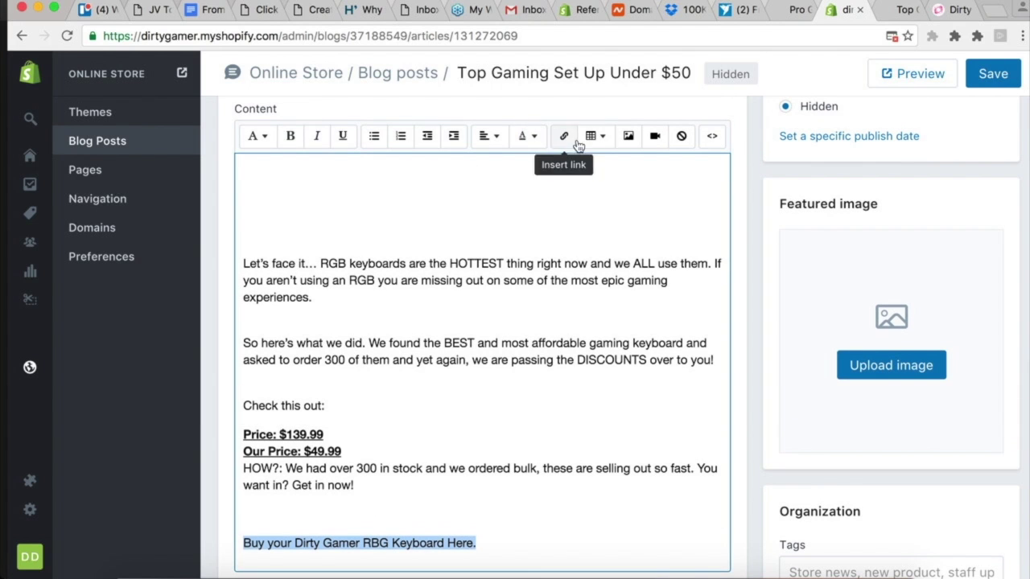
pyautogui.click(564, 139)
pyautogui.hotkey('ctrl', 'v')
pyautogui.click(690, 357)
# Save the blog post and reload its already open preview
pyautogui.scroll(-3, 580, 454)
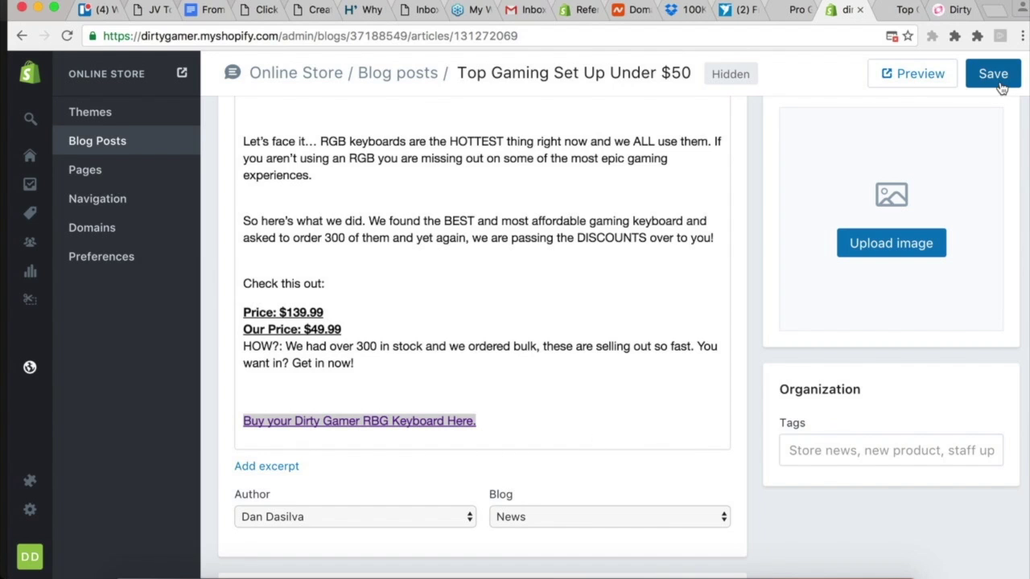
pyautogui.click(975, 73)
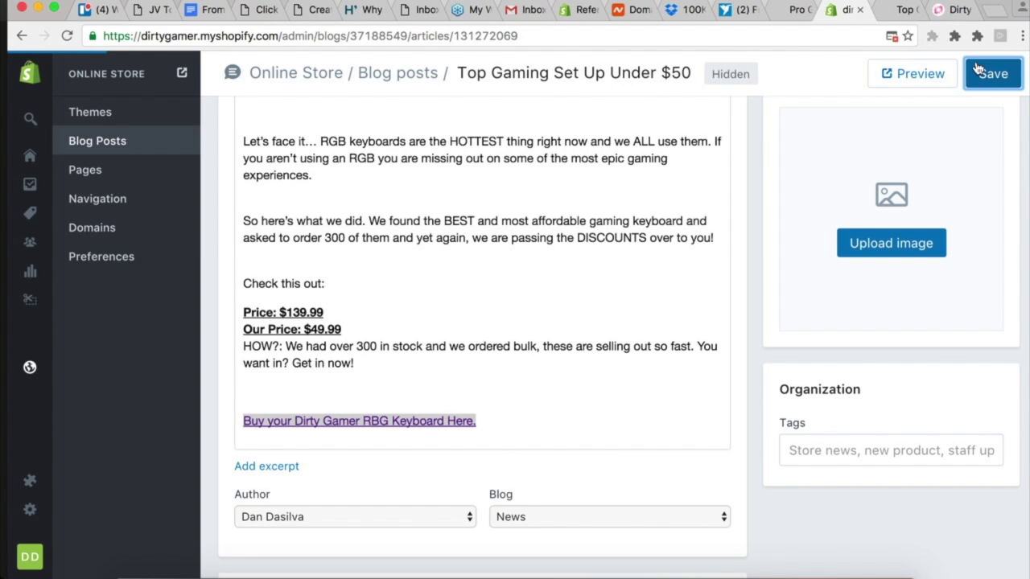
pyautogui.hotkey('ctrl', 'Tab')
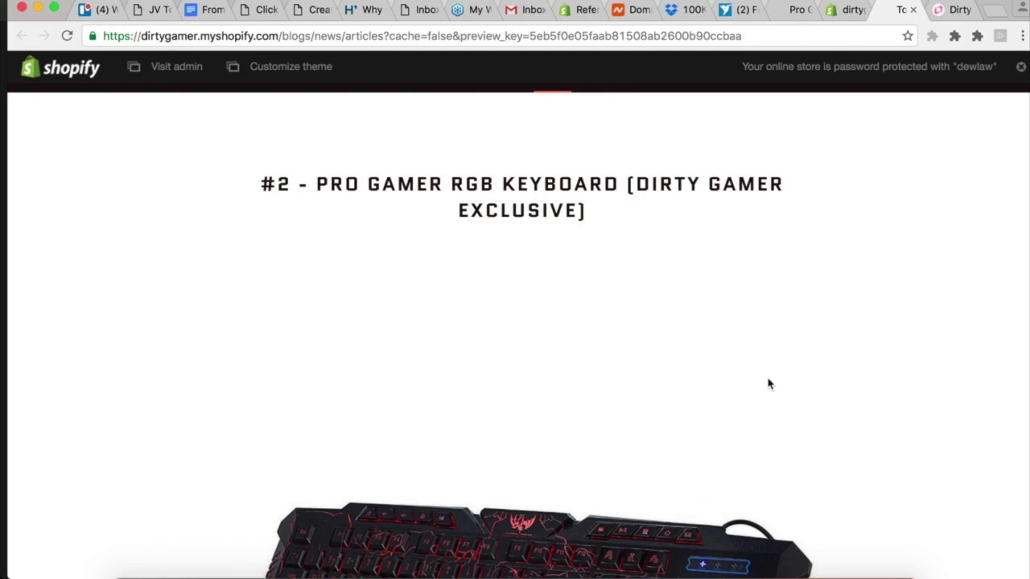
pyautogui.press('super+r')
# Compare the mouse section's price lines and purchase link in the reloaded preview with those in the editor
pyautogui.scroll(15, 769, 383)
pyautogui.scroll(-12, 768, 384)
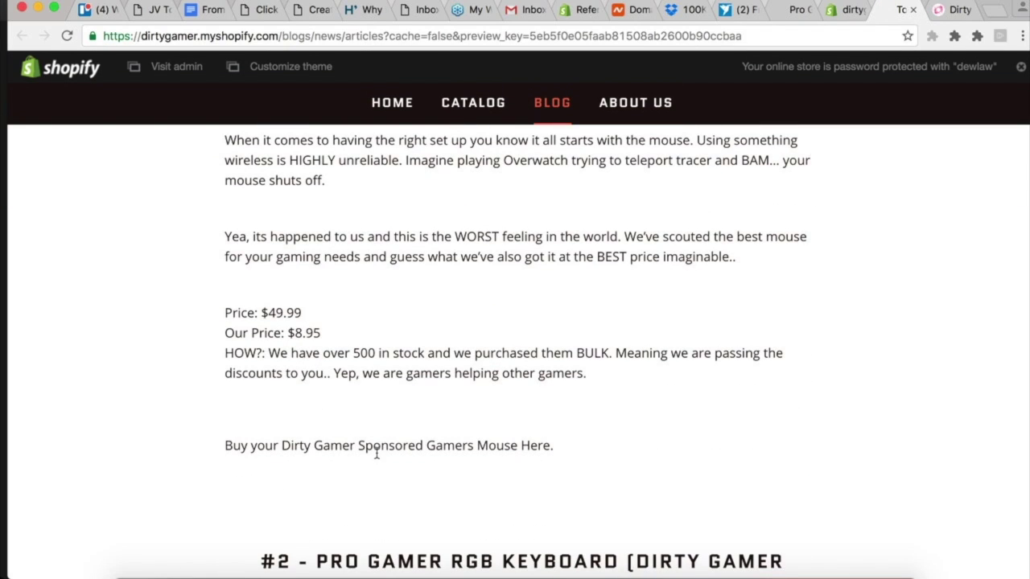
pyautogui.click(653, 421)
pyautogui.doubleClick(494, 425)
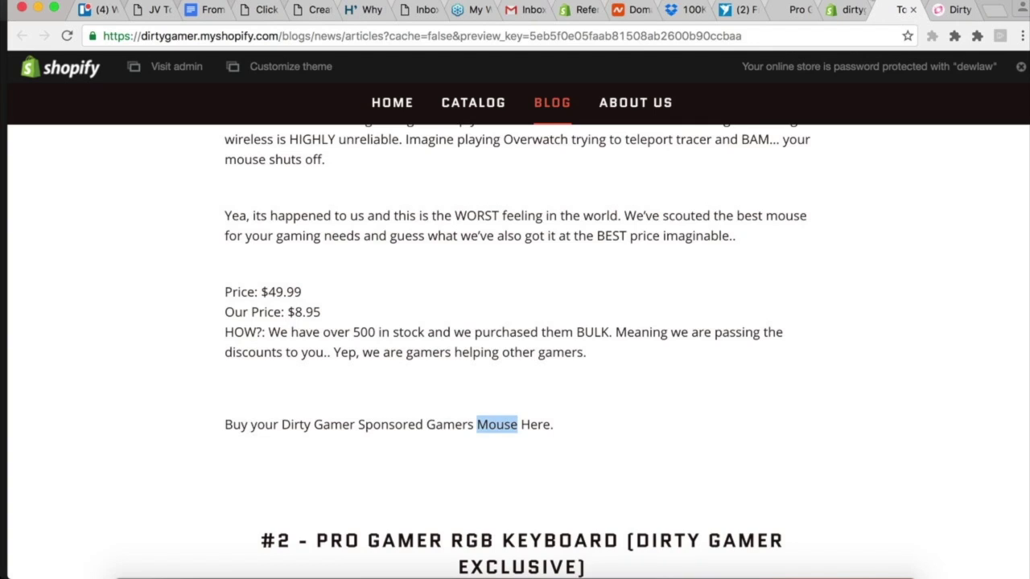
pyautogui.click(845, 10)
pyautogui.scroll(-10, 678, 385)
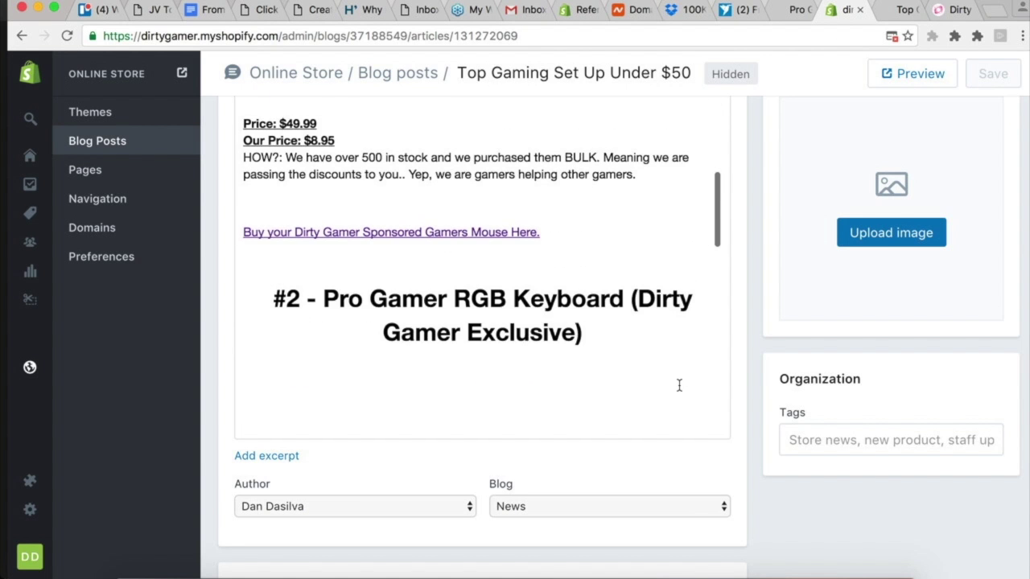
pyautogui.scroll(5, 793, 188)
# Close the outdated preview and open a fresh preview of the blog post
pyautogui.click(901, 10)
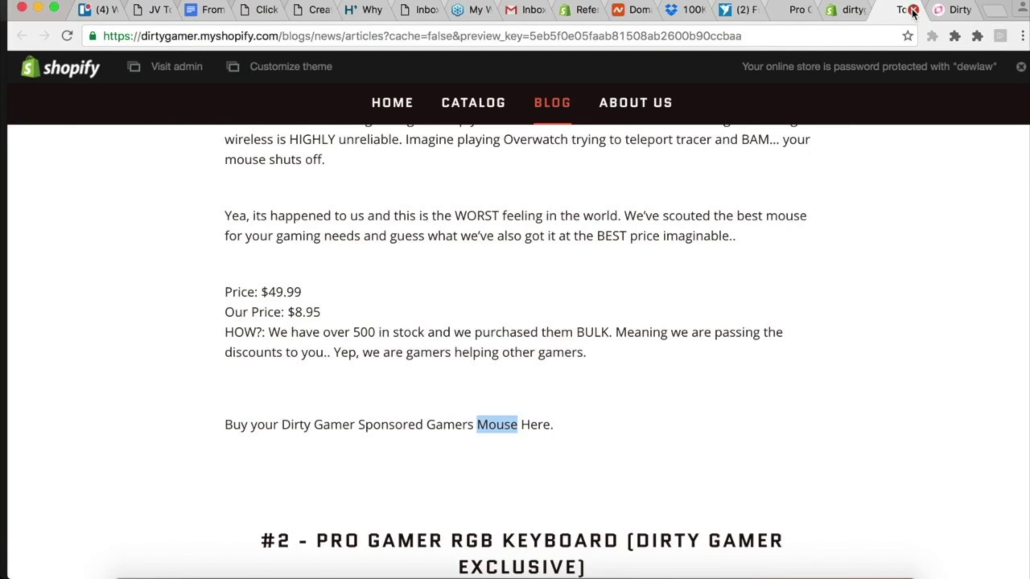
pyautogui.click(918, 10)
pyautogui.click(881, 10)
pyautogui.click(912, 71)
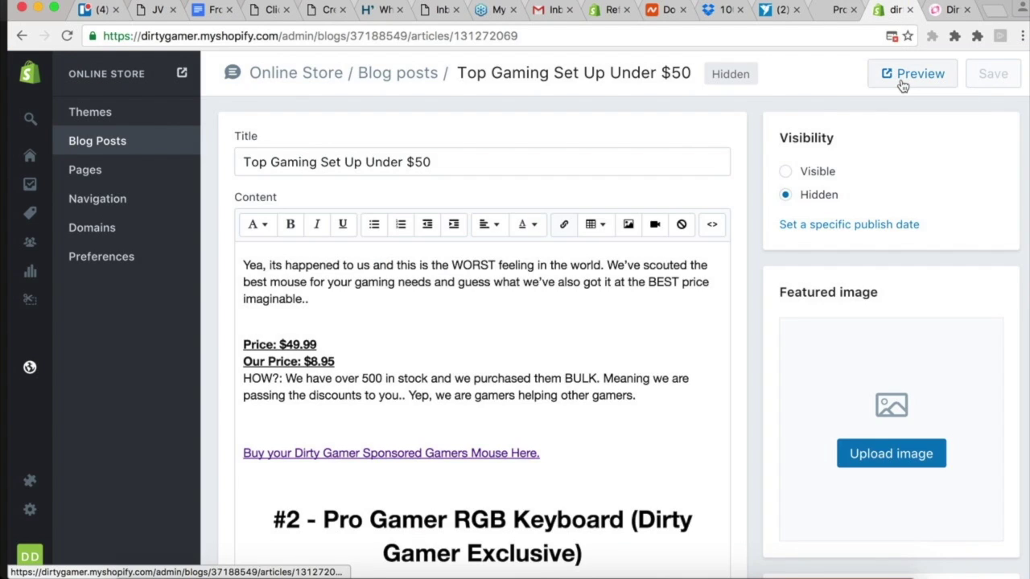
# Review the new preview's price formatting, purchase links and product images in the mouse and keyboard sections
pyautogui.scroll(-10, 703, 333)
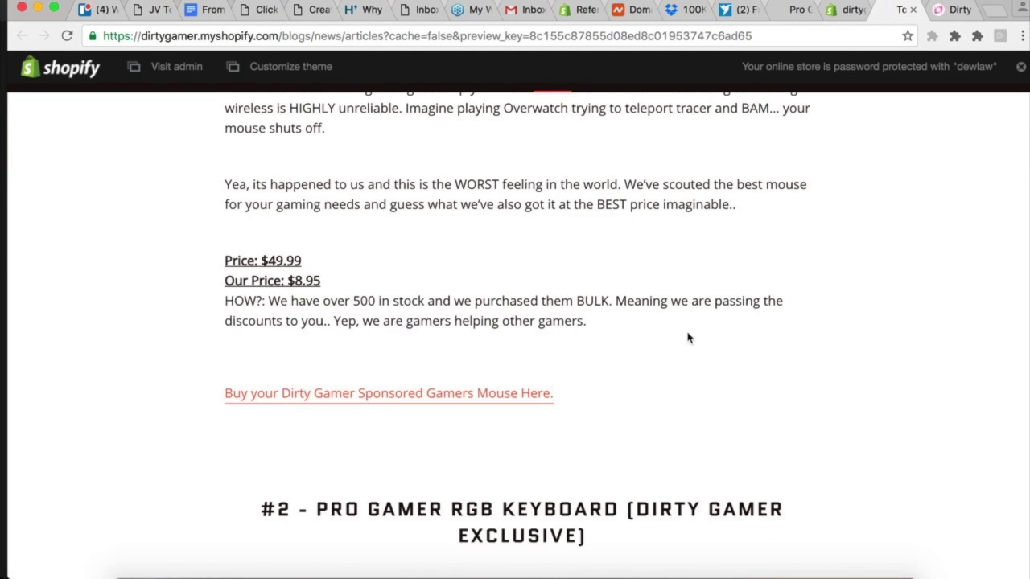
pyautogui.scroll(-10, 654, 387)
pyautogui.scroll(6, 654, 387)
pyautogui.scroll(-5, 578, 469)
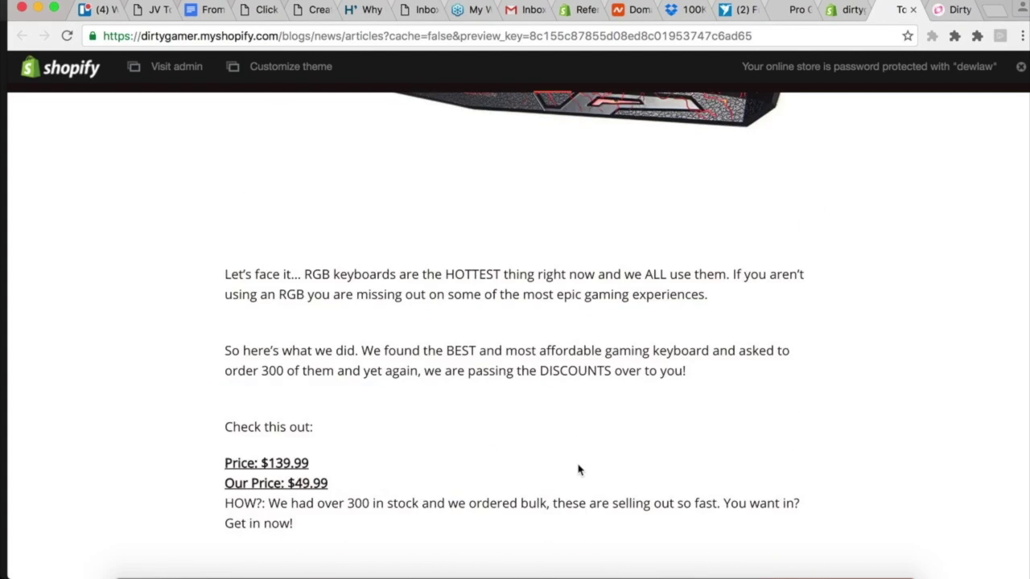
pyautogui.scroll(-1, 577, 458)
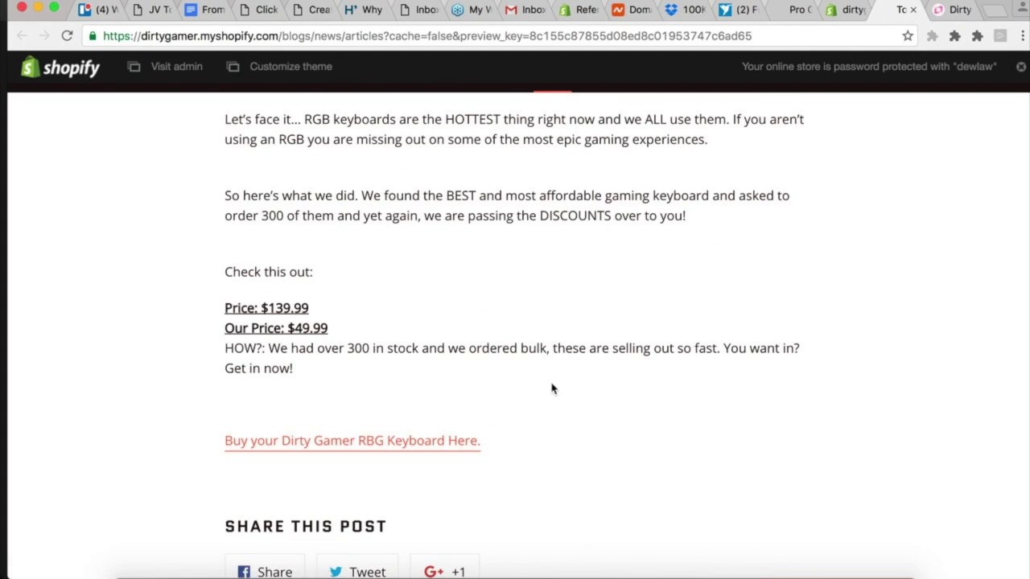
pyautogui.scroll(10, 669, 353)
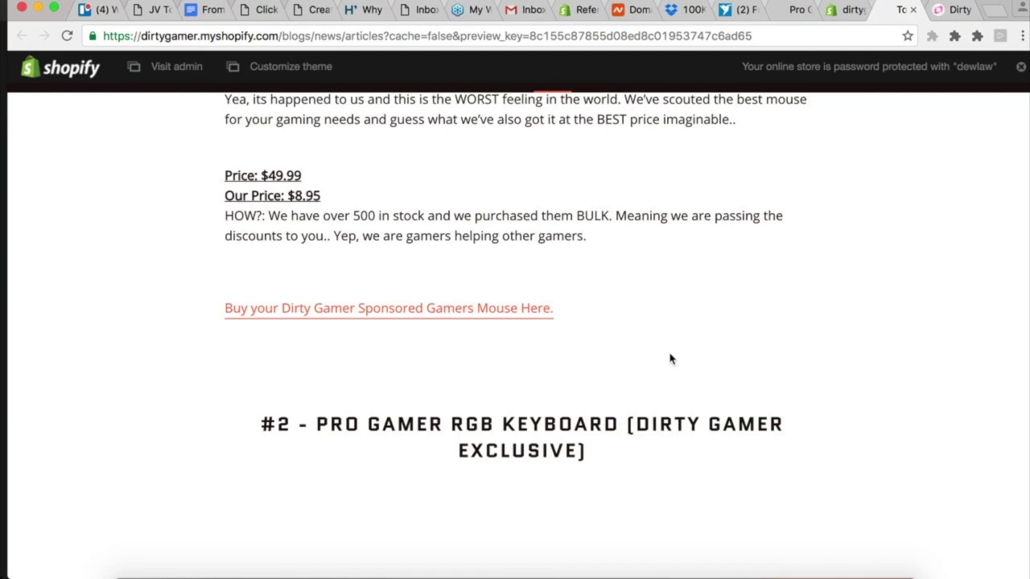
pyautogui.scroll(-5, 672, 358)
pyautogui.scroll(10, 670, 353)
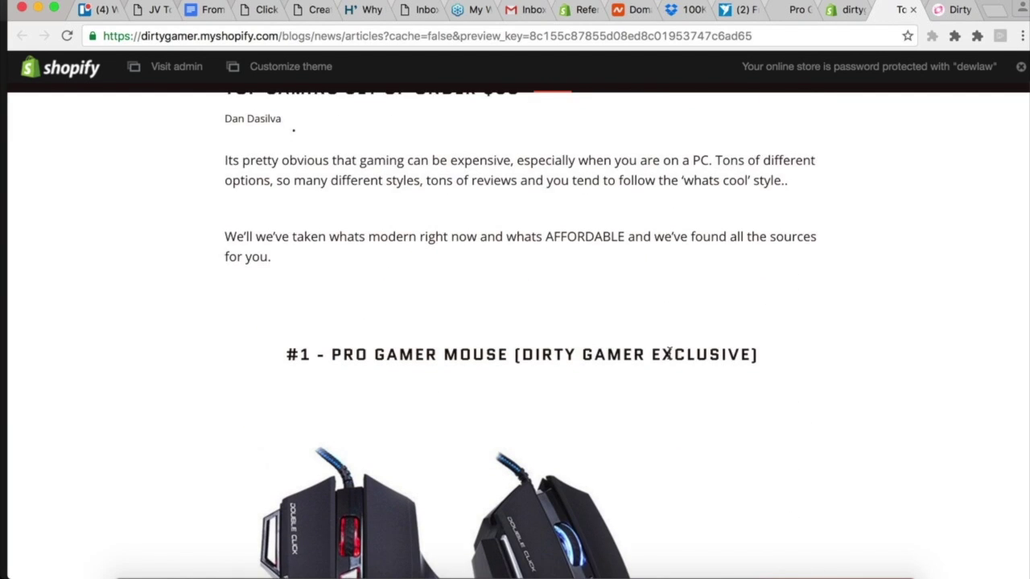
pyautogui.scroll(-3, 655, 356)
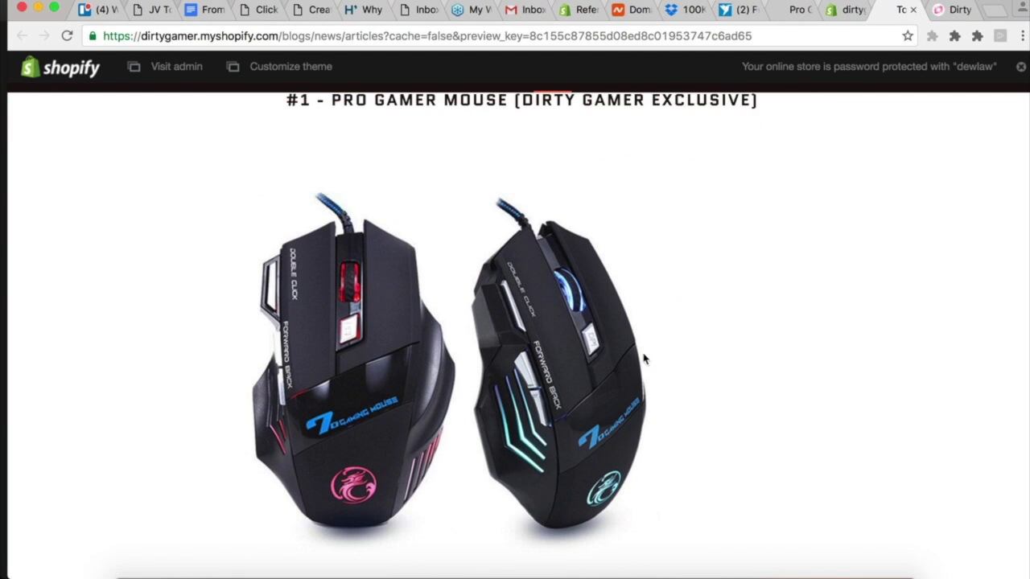
pyautogui.click(845, 16)
pyautogui.scroll(-5, 639, 306)
pyautogui.scroll(10, 613, 326)
pyautogui.scroll(-8, 579, 358)
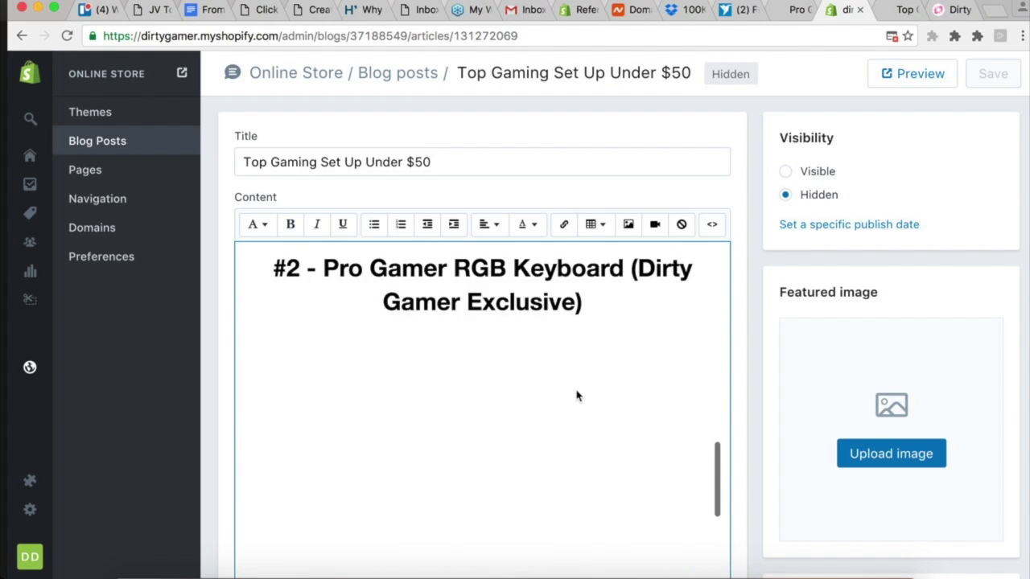
pyautogui.doubleClick(576, 395)
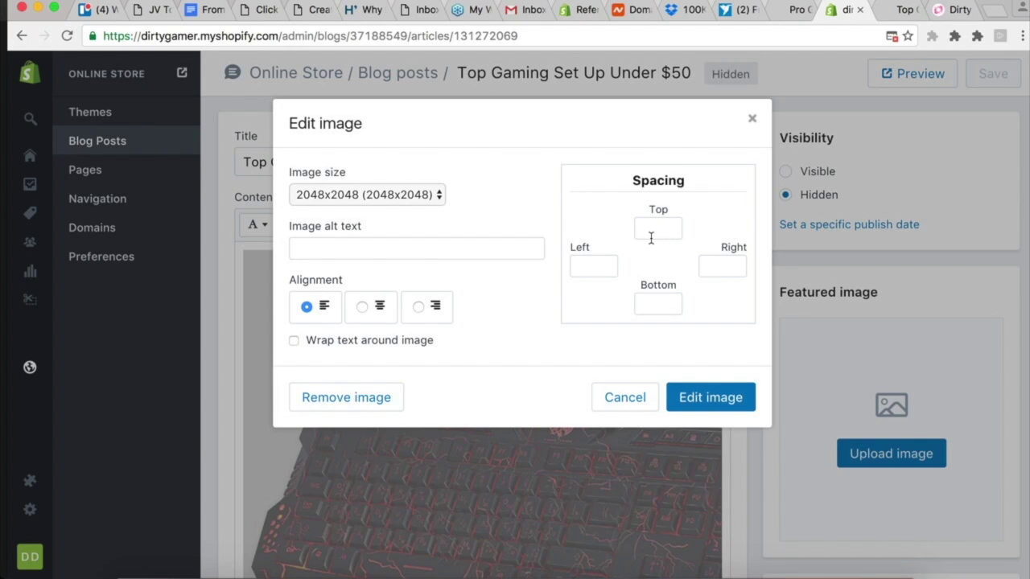
pyautogui.click(327, 195)
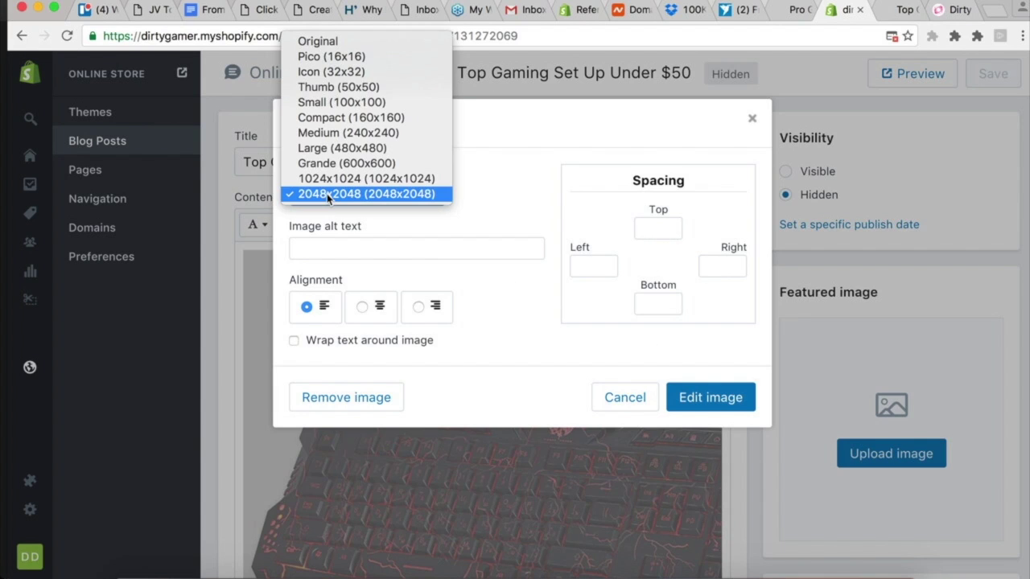
pyautogui.click(389, 197)
pyautogui.click(627, 395)
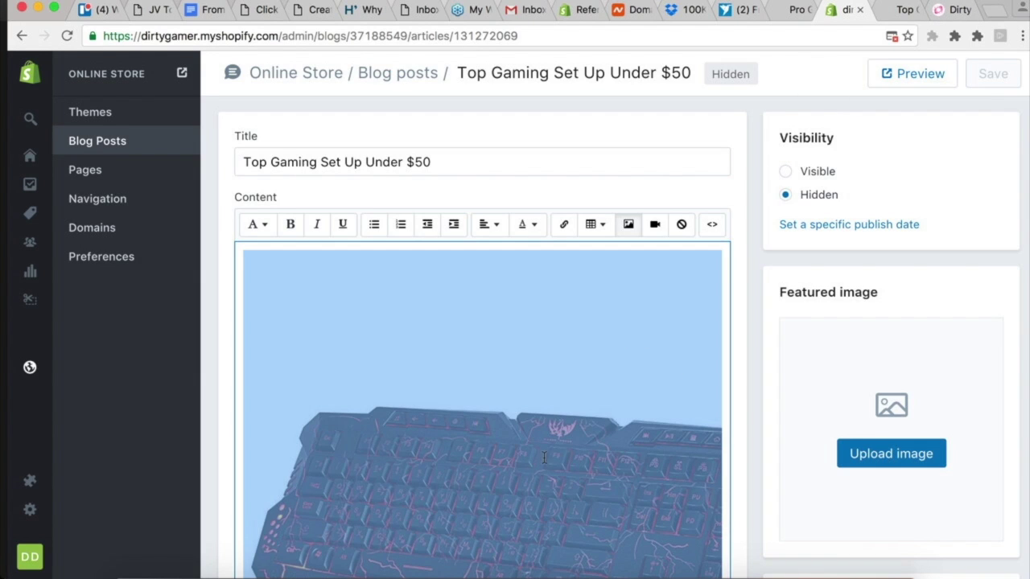
# Search the web for "image cropper" in a new tab and open LunaPic's Crop Image tool
pyautogui.click(992, 16)
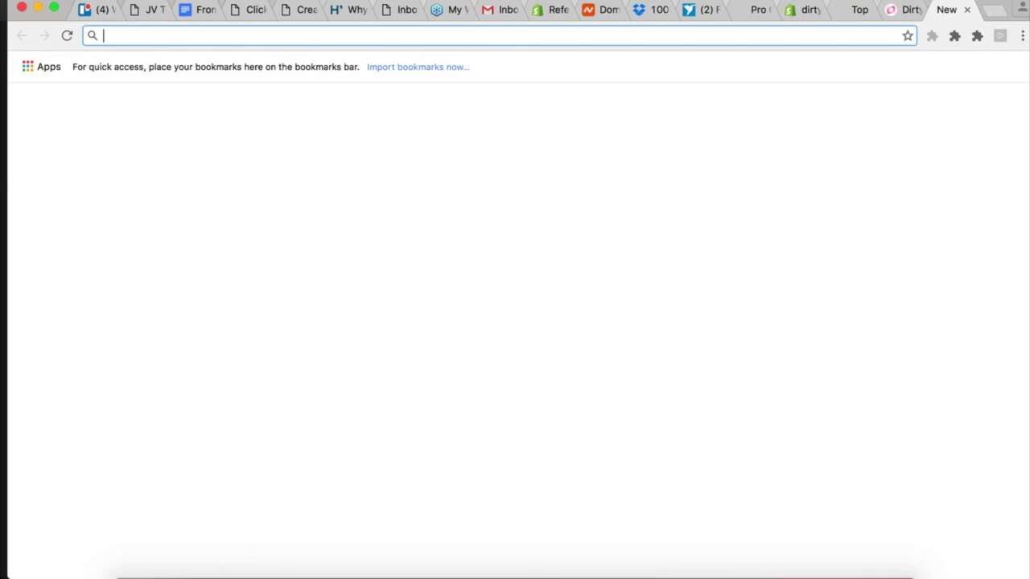
pyautogui.write('image cropper')
pyautogui.press('Return')
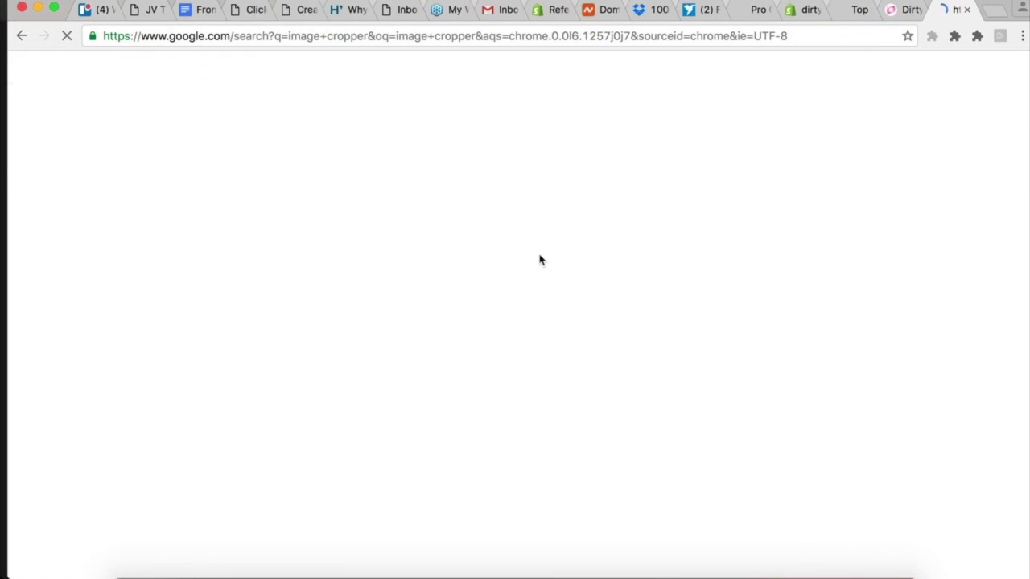
pyautogui.click(214, 198)
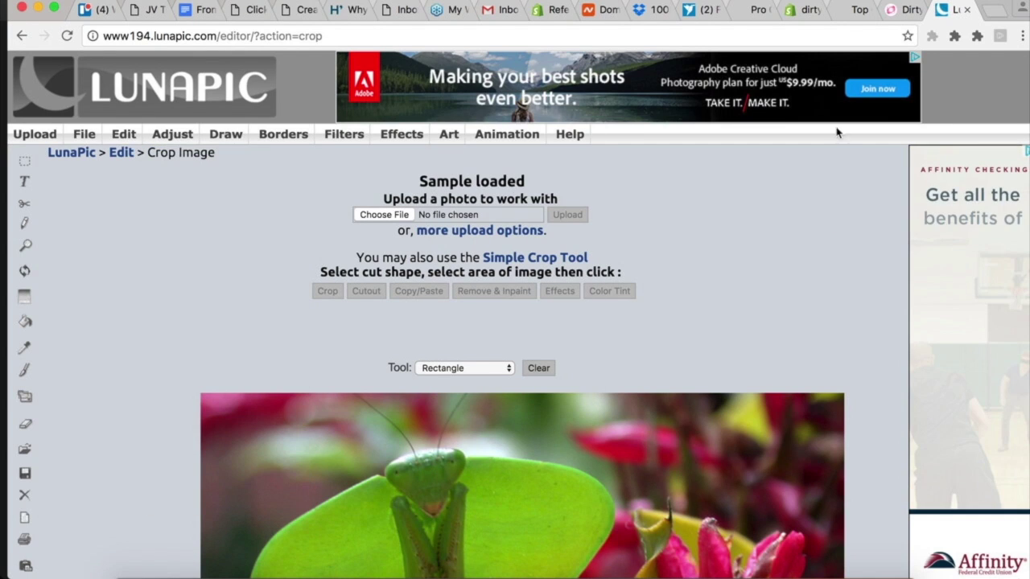
pyautogui.click(836, 9)
pyautogui.click(514, 501)
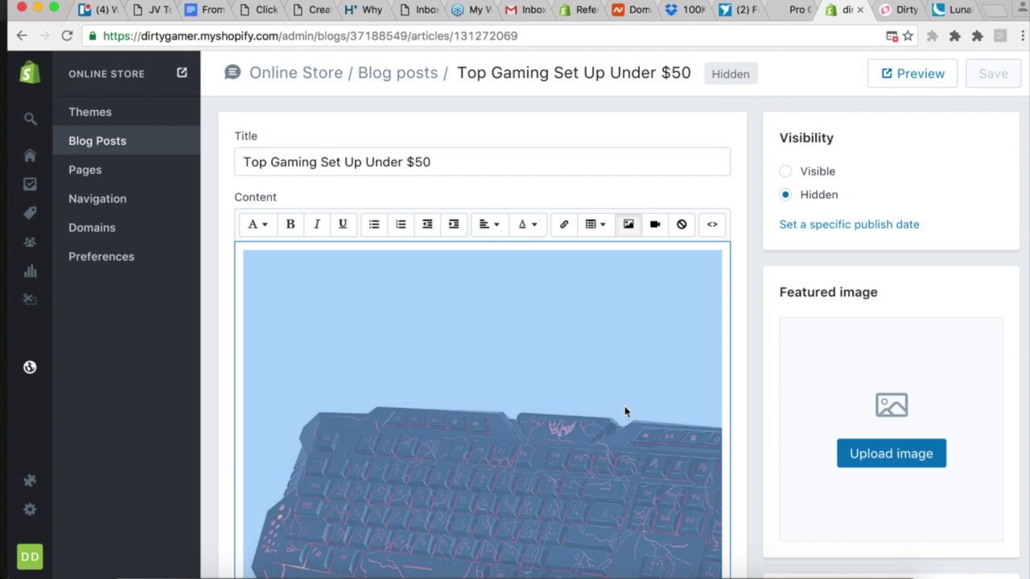
pyautogui.press('BackSpace')
pyautogui.scroll(3, 498, 406)
pyautogui.scroll(-2, 499, 404)
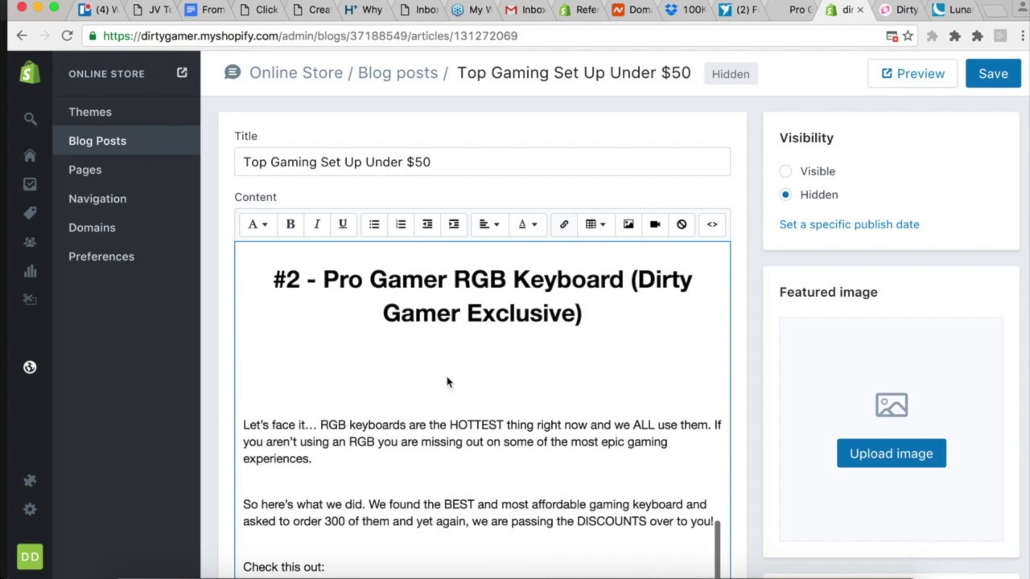
pyautogui.click(627, 228)
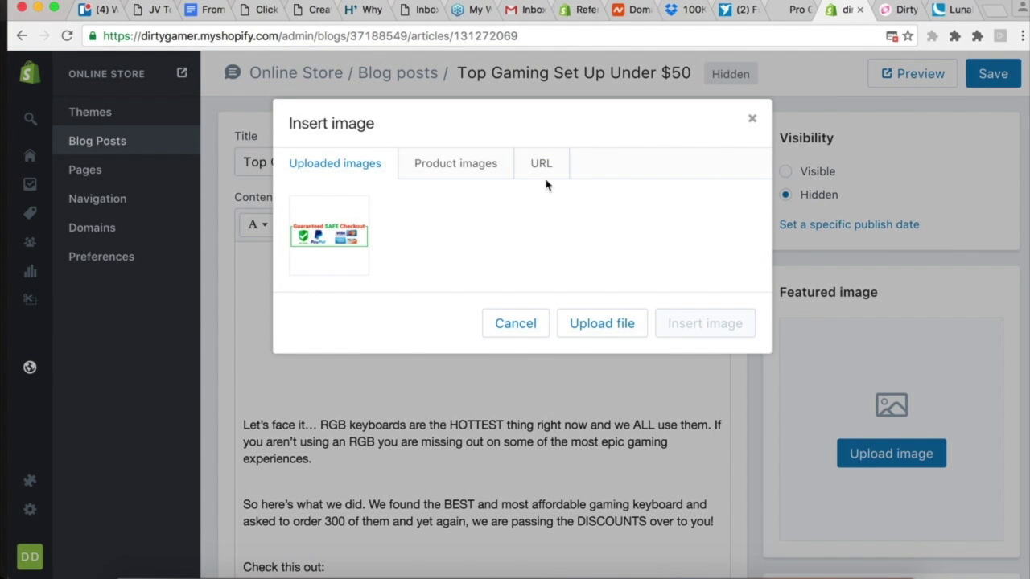
pyautogui.click(546, 163)
pyautogui.click(488, 218)
pyautogui.write('http://i.imgur.com/fAxLIRz.png')
pyautogui.click(702, 273)
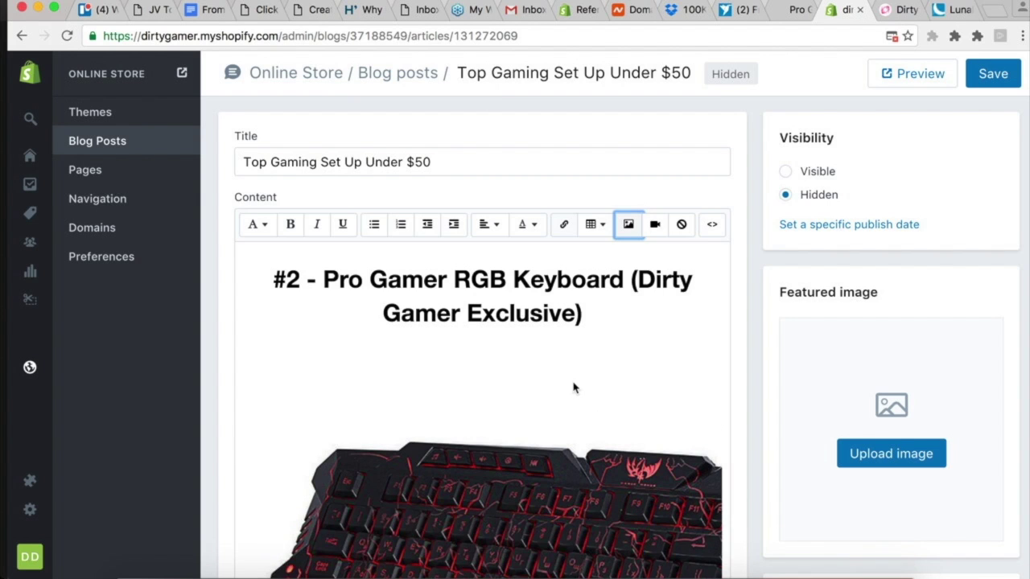
pyautogui.scroll(-5, 573, 388)
pyautogui.scroll(-3, 572, 388)
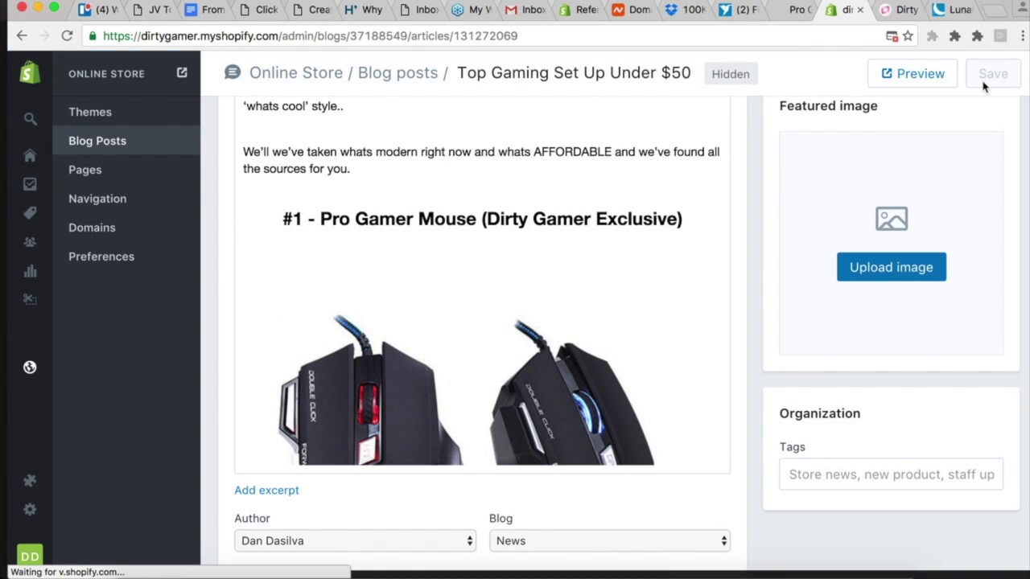
# Center the mouse image under the "#1 - Pro Gamer Mouse" heading and save the blog post
pyautogui.scroll(-8, 599, 275)
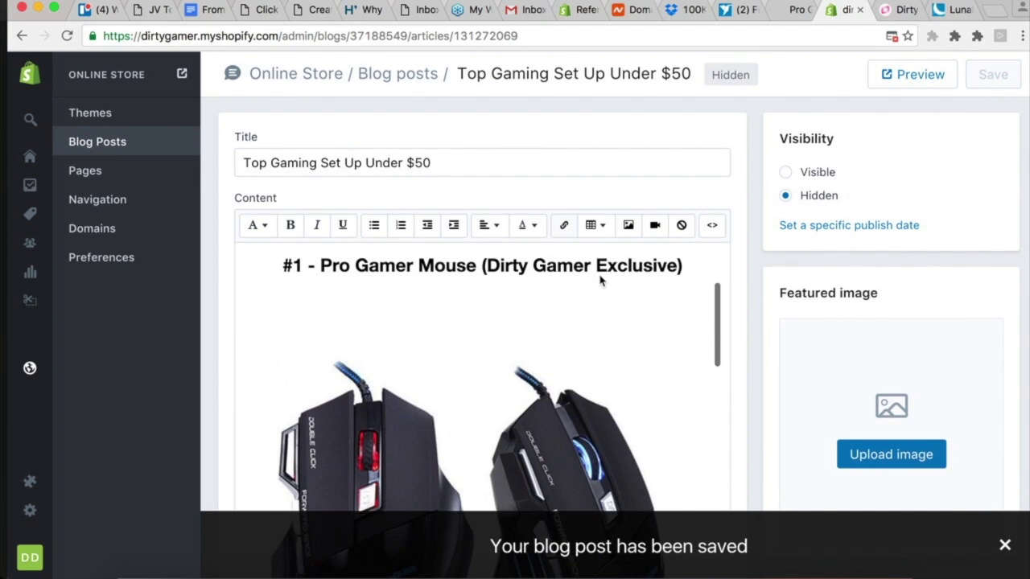
pyautogui.scroll(8, 609, 318)
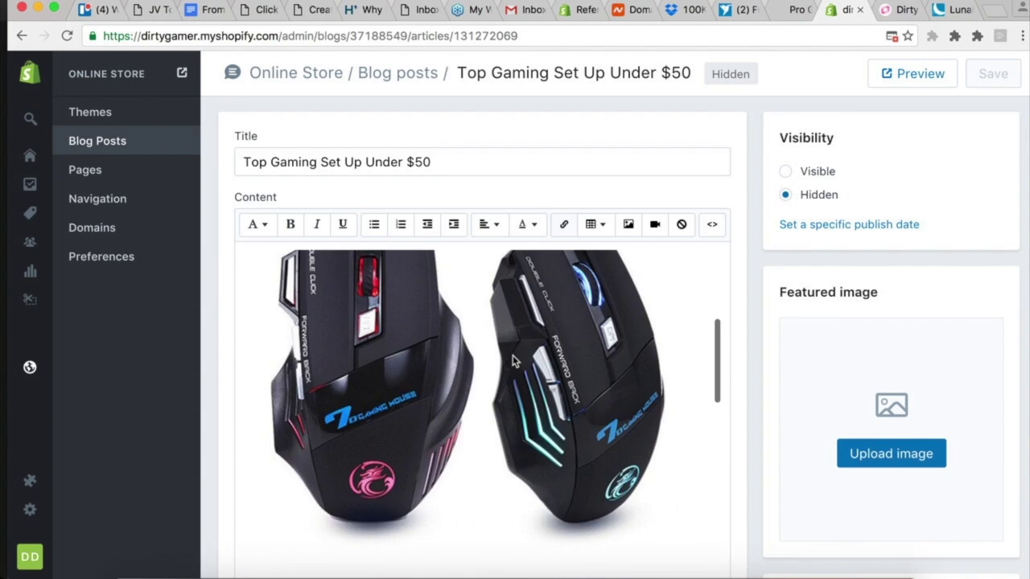
pyautogui.click(448, 515)
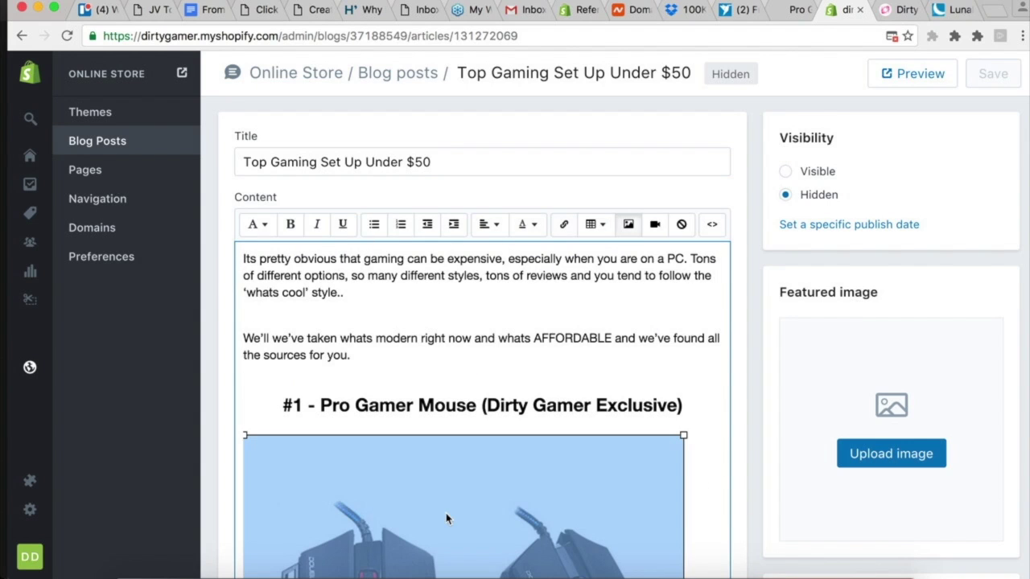
pyautogui.click(487, 224)
pyautogui.click(518, 297)
pyautogui.scroll(-5, 520, 394)
pyautogui.click(1005, 72)
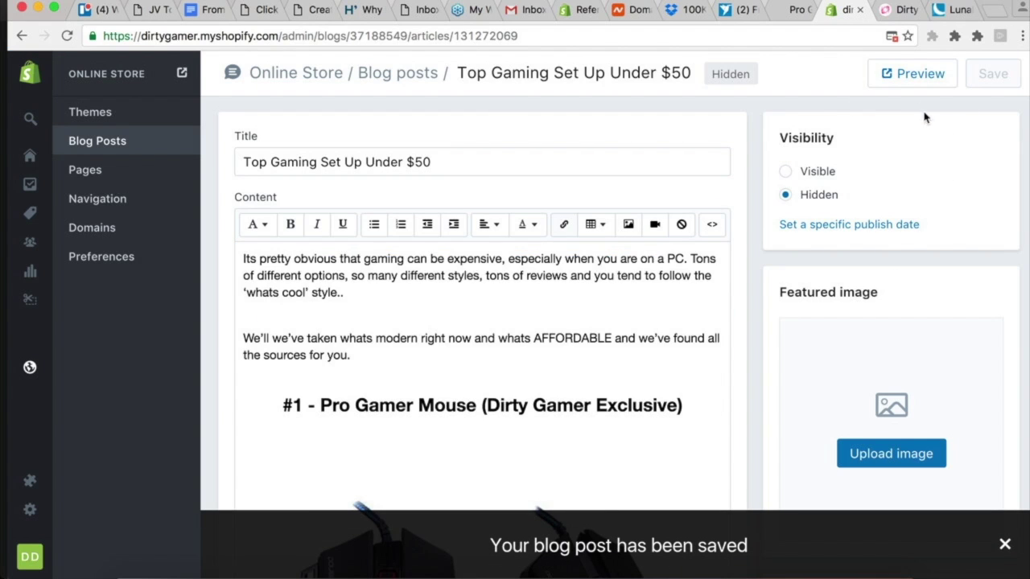
# Open a fresh preview of the blog post and review the images, price lines and purchase links in both product sections
pyautogui.click(906, 73)
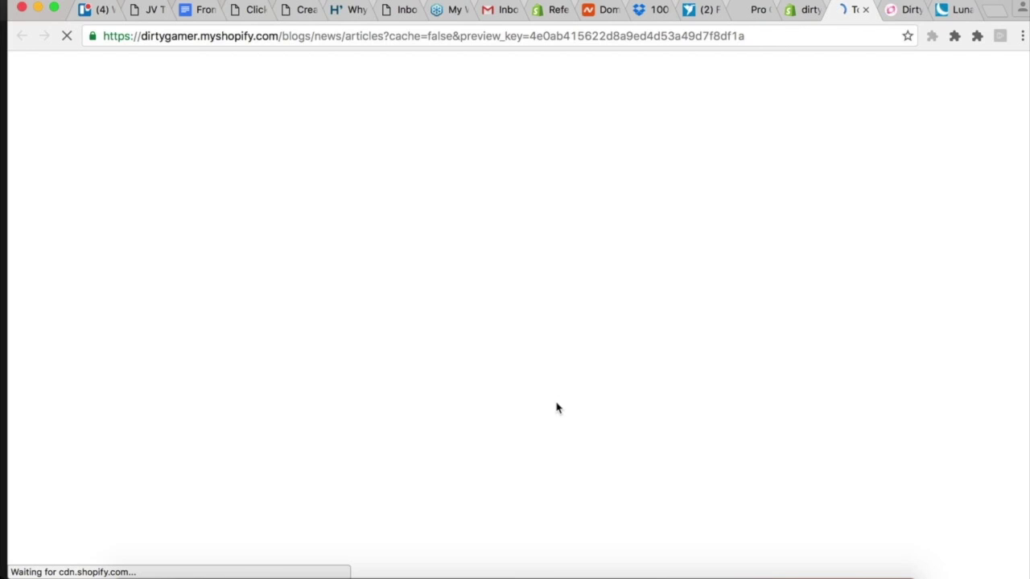
pyautogui.scroll(-12, 556, 407)
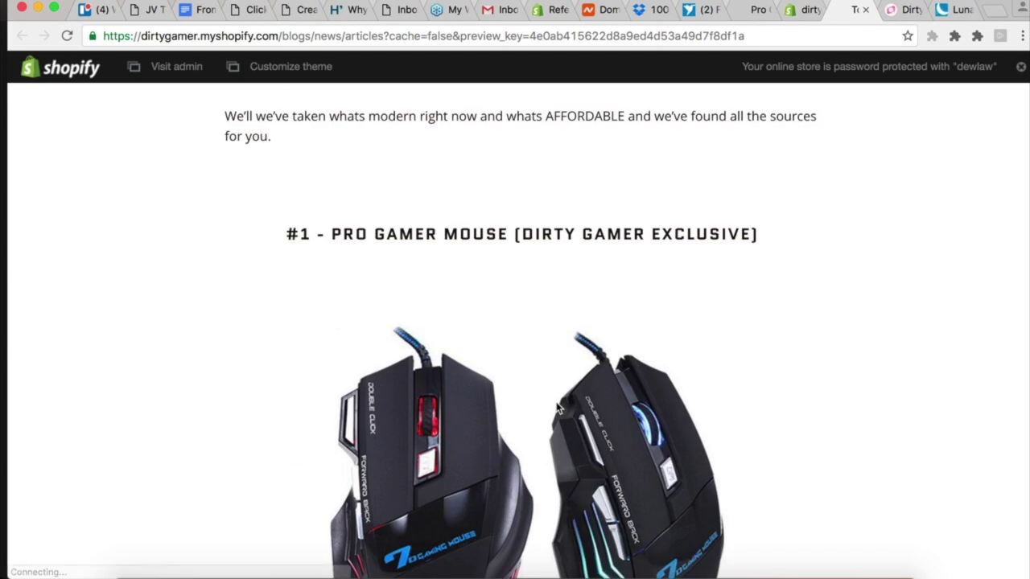
pyautogui.scroll(-8, 556, 403)
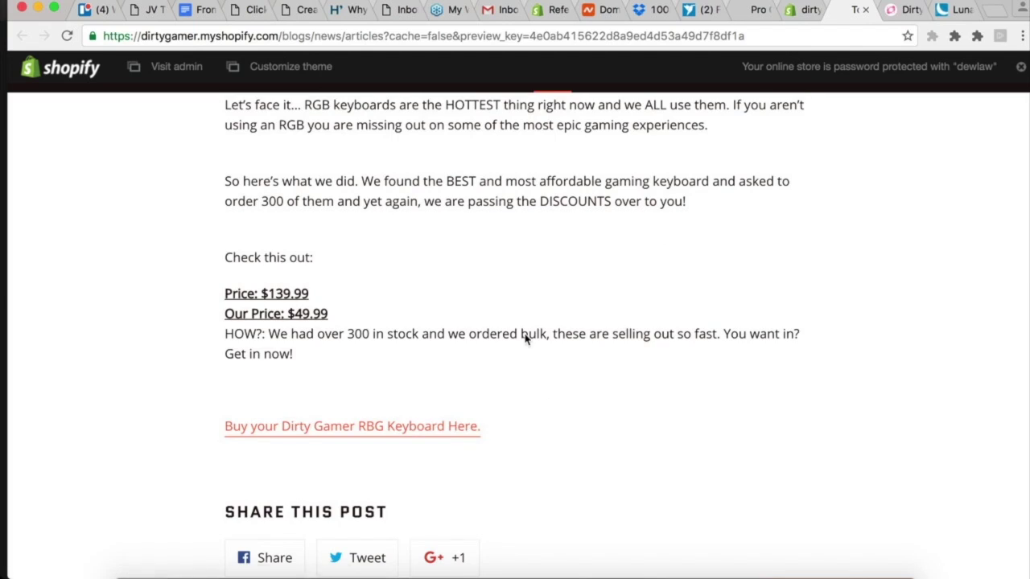
pyautogui.scroll(4, 524, 338)
pyautogui.scroll(-5, 524, 337)
pyautogui.scroll(1, 525, 338)
pyautogui.scroll(10, 345, 315)
pyautogui.scroll(15, 320, 319)
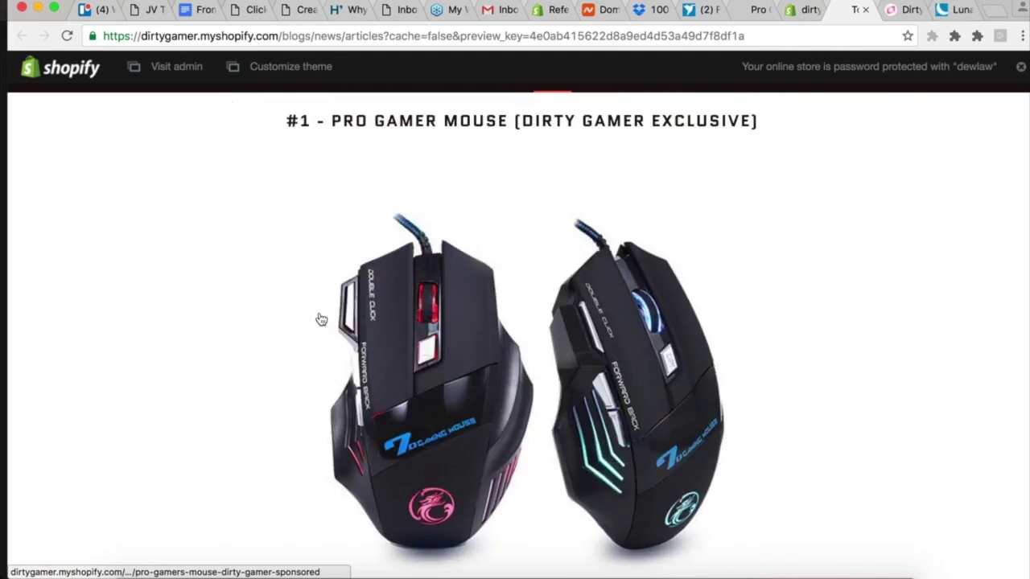
# Close the blog post preview and return to the post's editor in Shopify
pyautogui.click(808, 12)
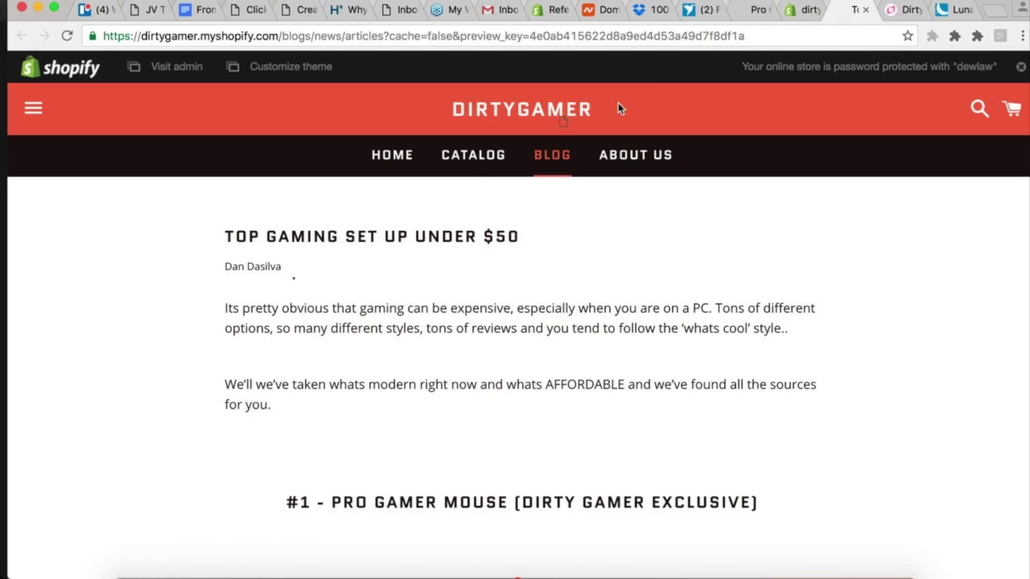
pyautogui.click(863, 10)
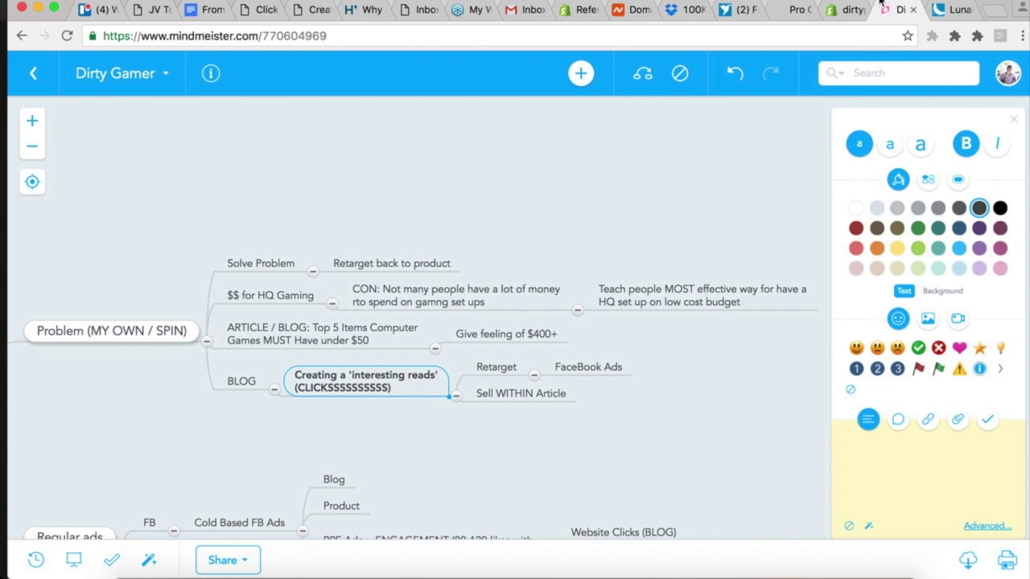
pyautogui.click(846, 10)
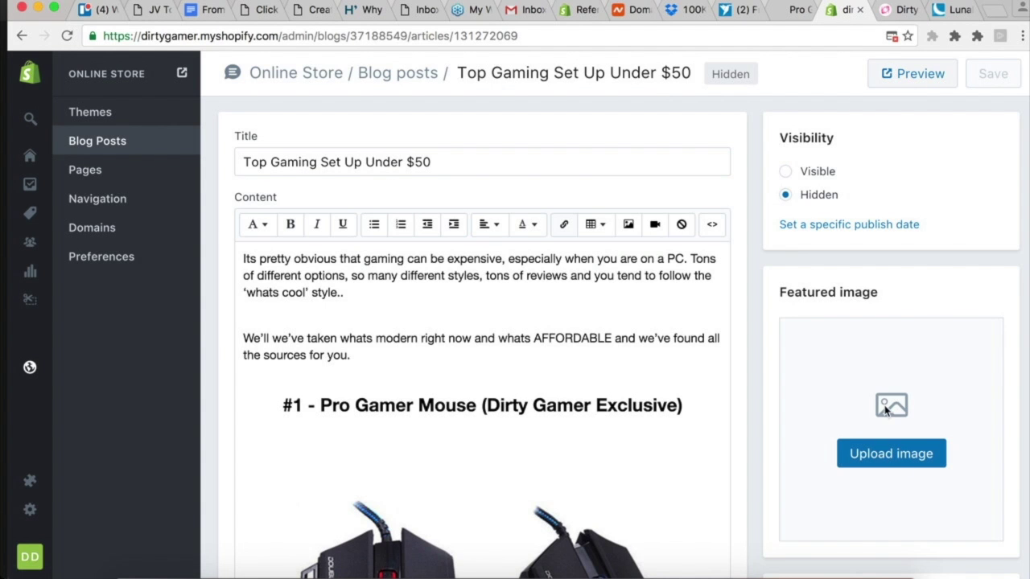
# Open canva.com in a new browser tab and show the full list of design types
pyautogui.click(992, 14)
pyautogui.write('canva.com')
pyautogui.press('Return')
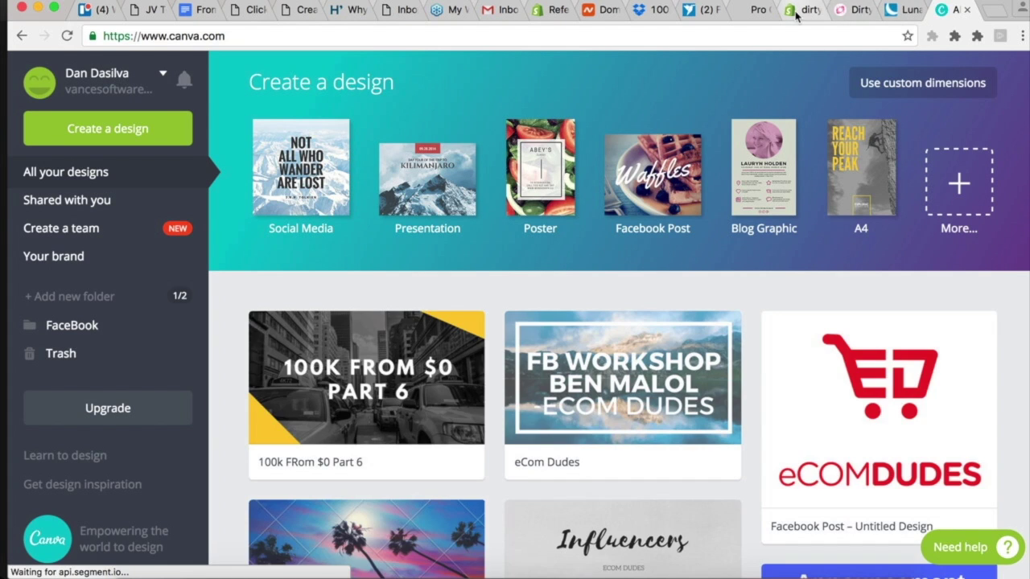
pyautogui.click(794, 14)
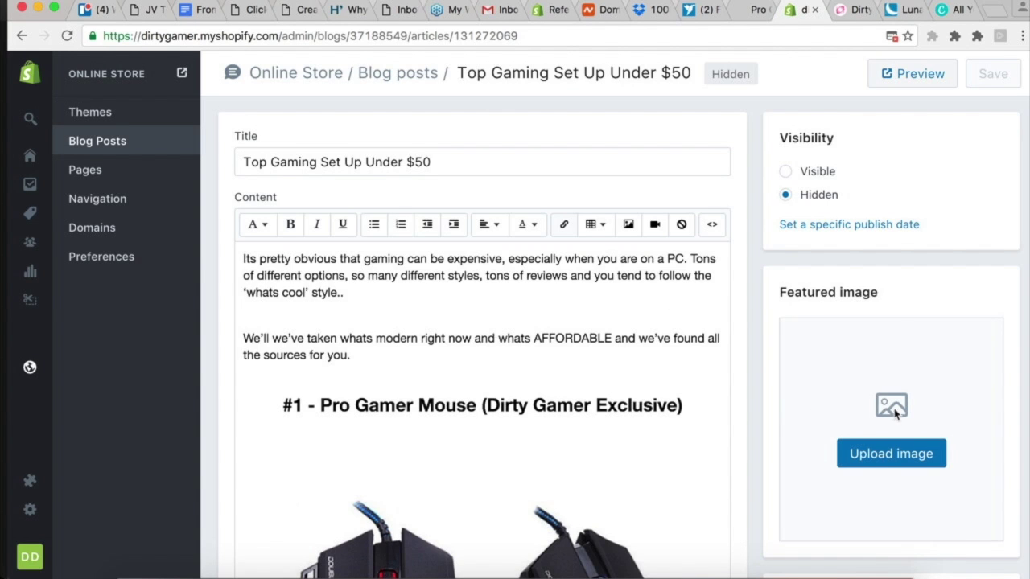
pyautogui.click(953, 10)
pyautogui.click(966, 168)
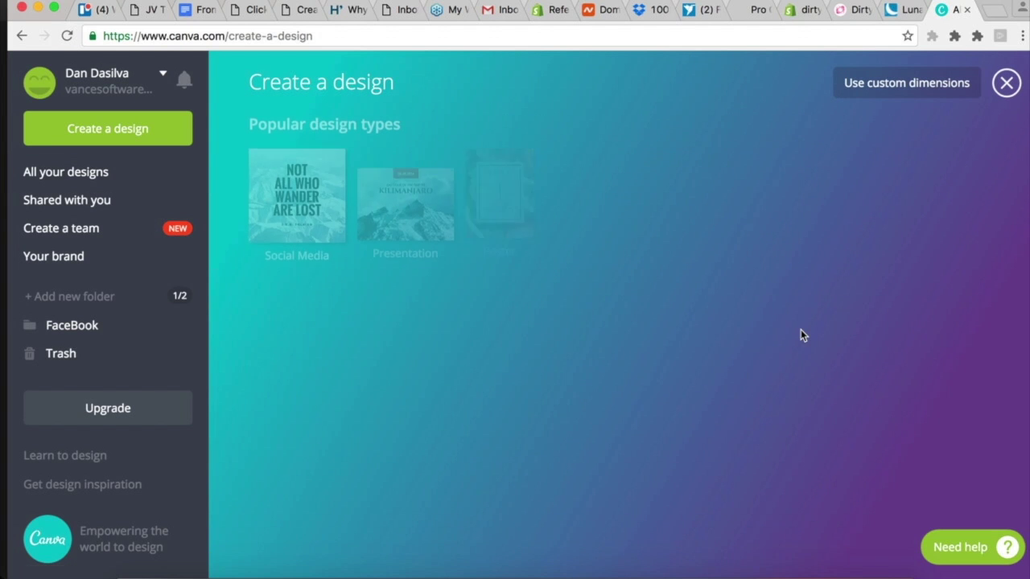
# Find the "facebook" entries among the design types, create a Facebook Ad design and browse its layouts
pyautogui.press('super+f')
pyautogui.write('facebook')
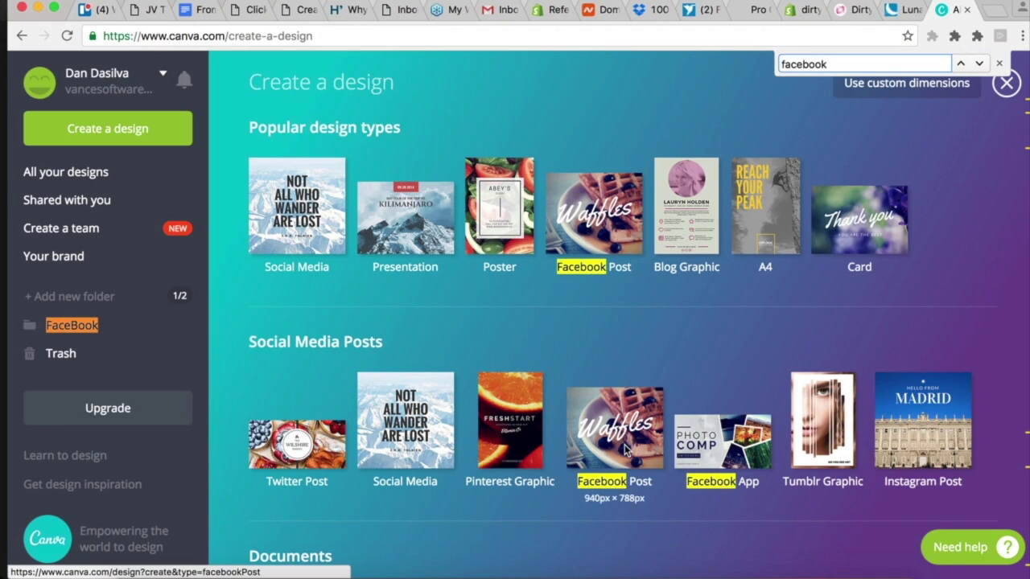
pyautogui.scroll(-10, 625, 449)
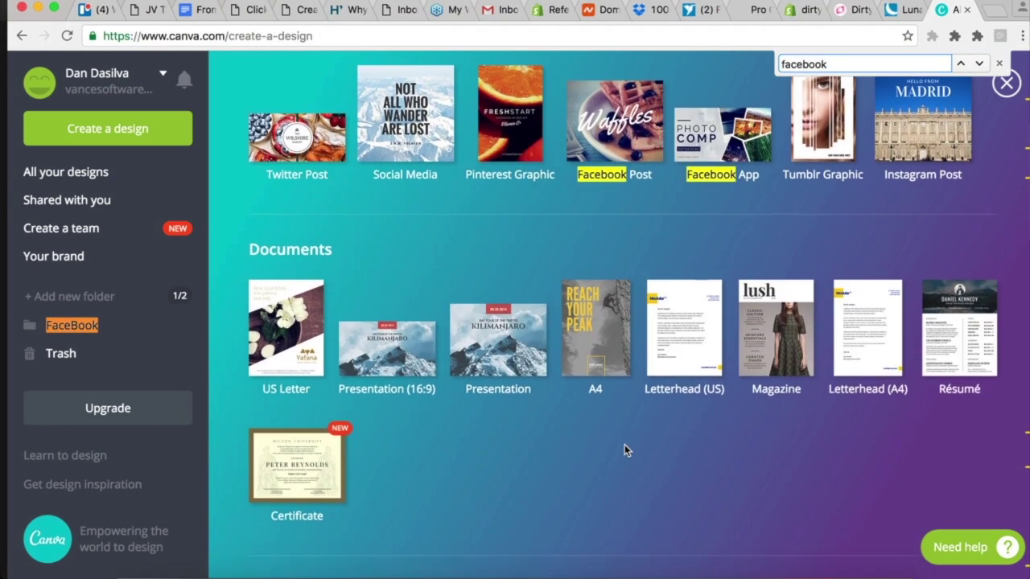
pyautogui.scroll(-10, 624, 444)
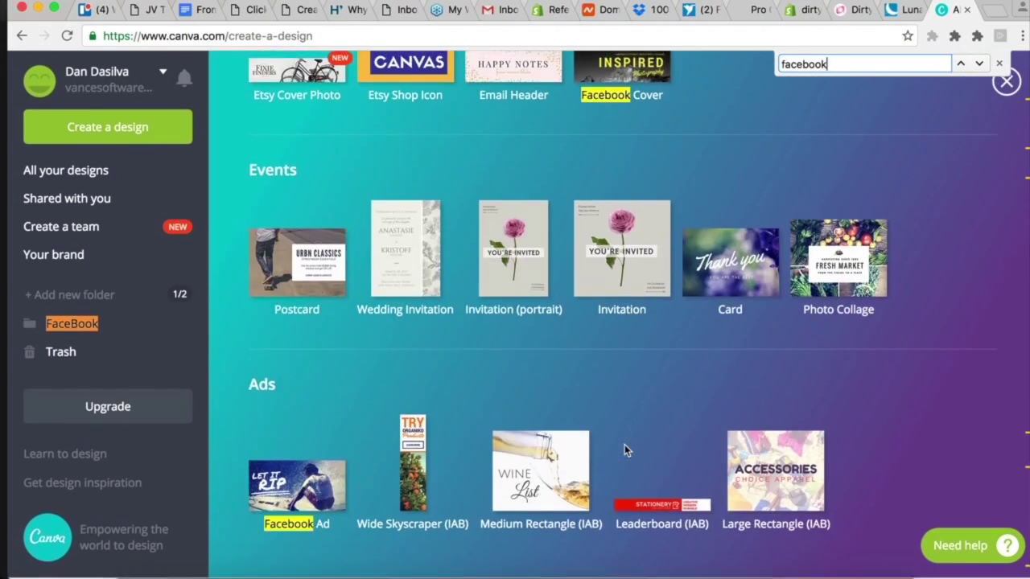
pyautogui.click(321, 494)
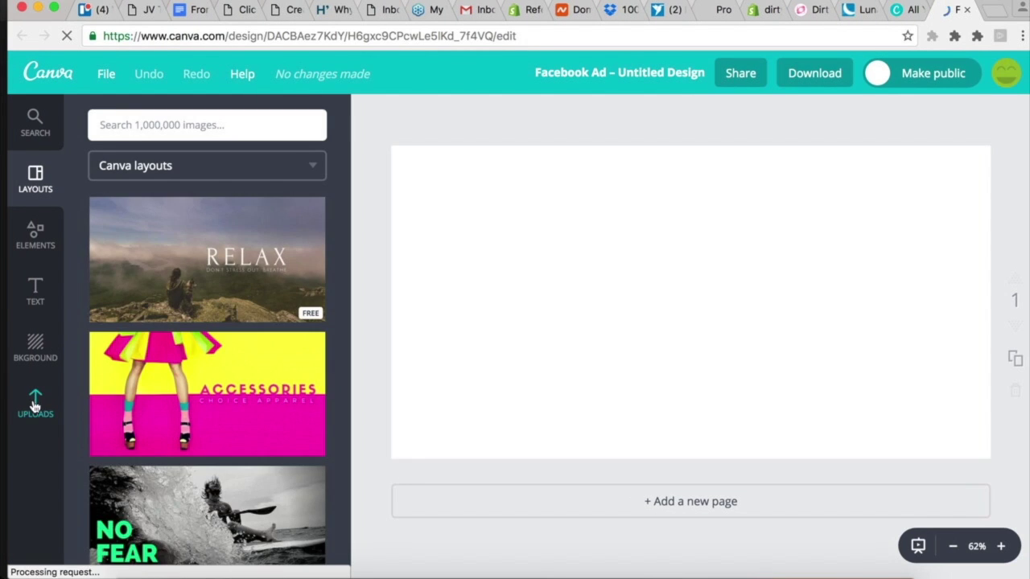
pyautogui.scroll(-5, 165, 431)
pyautogui.scroll(-3, 165, 432)
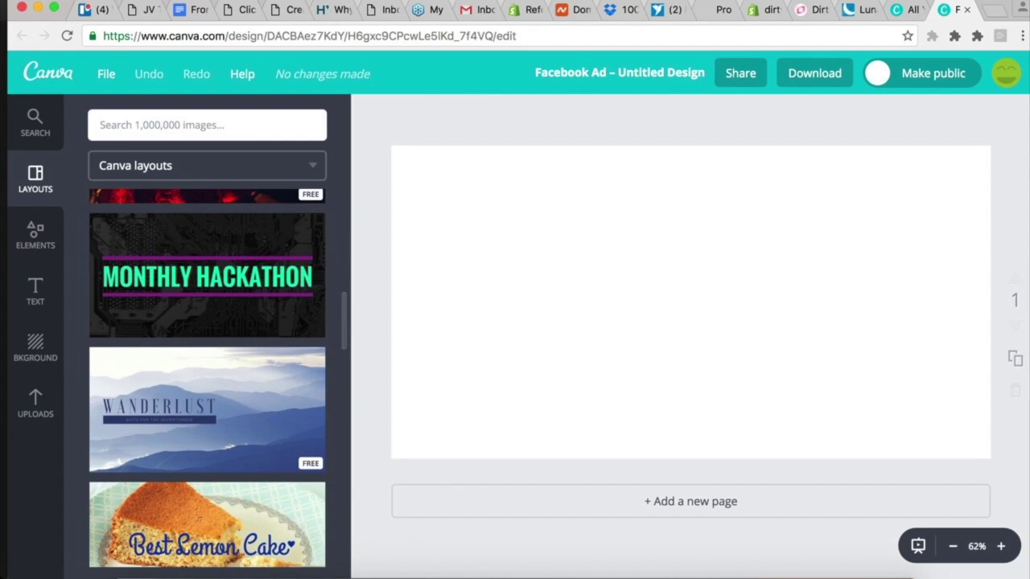
# Search Google Images for "overwatch background" in a new tab and browse the pictures
pyautogui.click(994, 12)
pyautogui.write('overwatch bav')
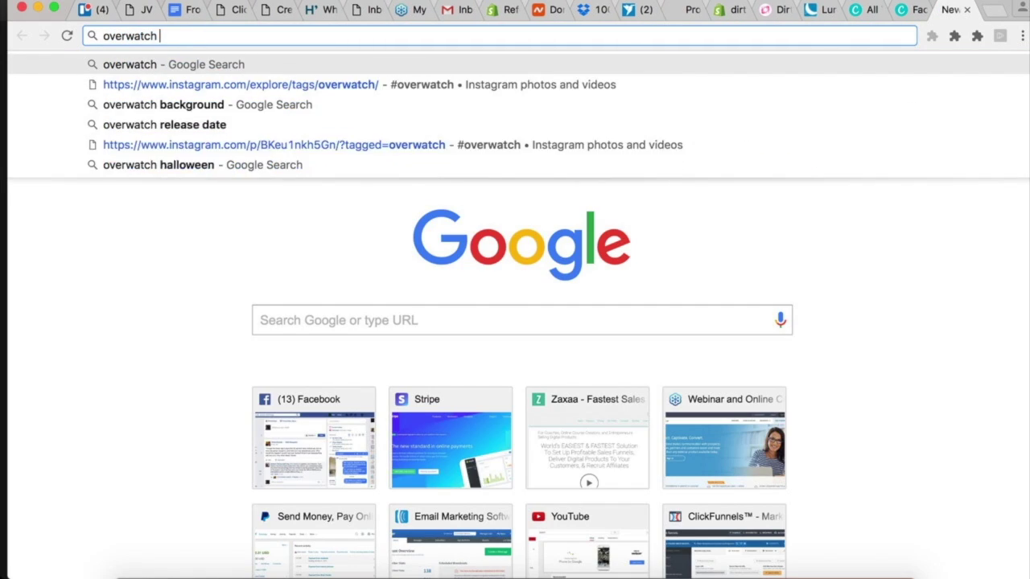
pyautogui.press('BackSpace')
pyautogui.write('ckground')
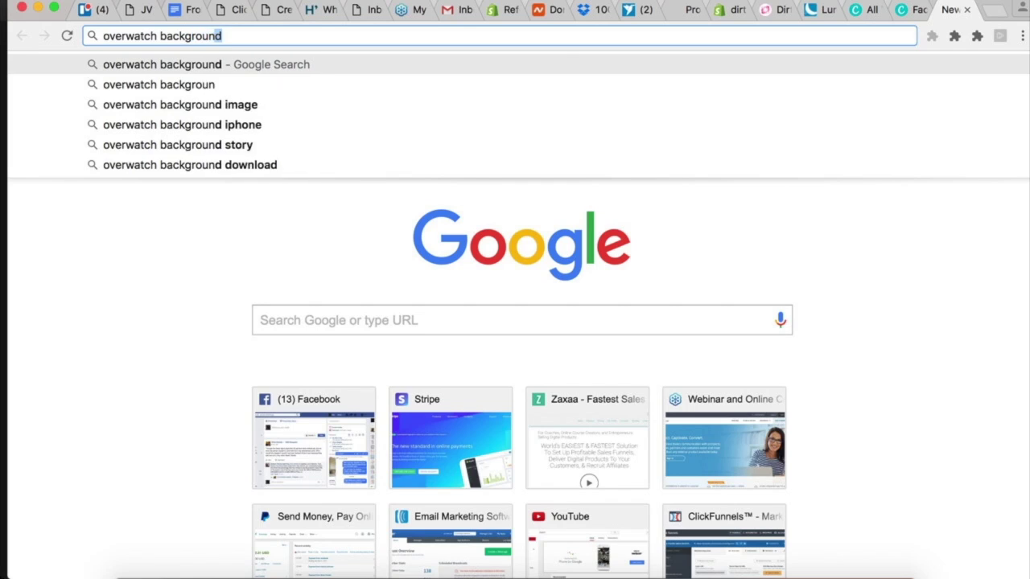
pyautogui.press('Return')
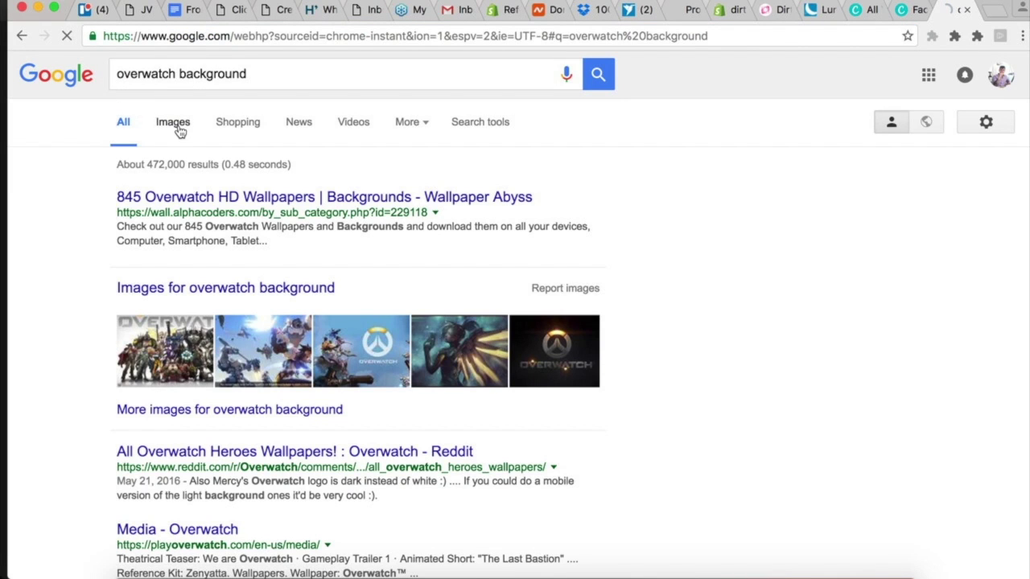
pyautogui.click(178, 127)
pyautogui.scroll(-10, 636, 312)
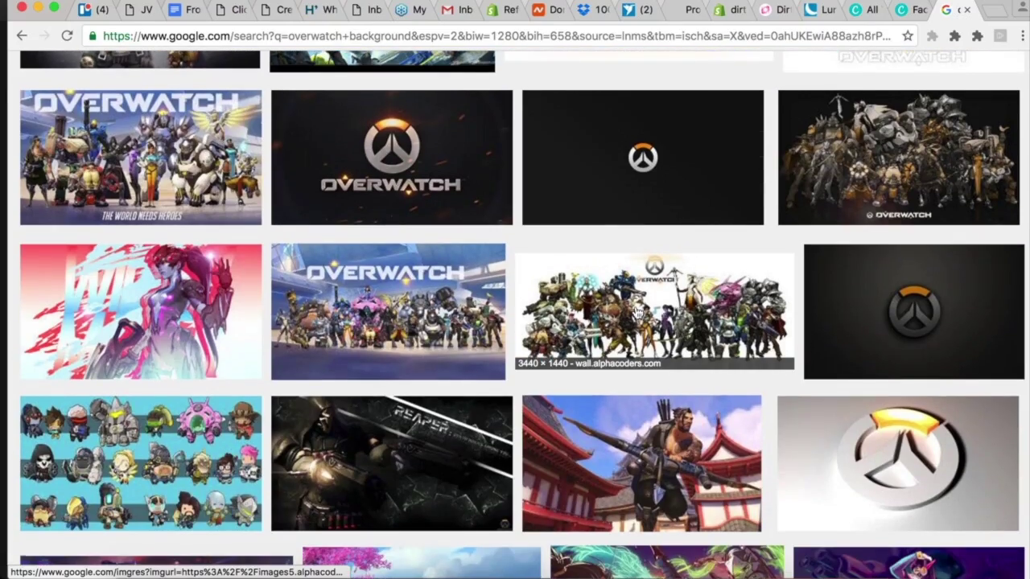
# Get the full-size Overwatch wallpaper with the whole character line-up on white from the related images and close its tab
pyautogui.scroll(-10, 637, 310)
pyautogui.scroll(20, 637, 309)
pyautogui.click(116, 275)
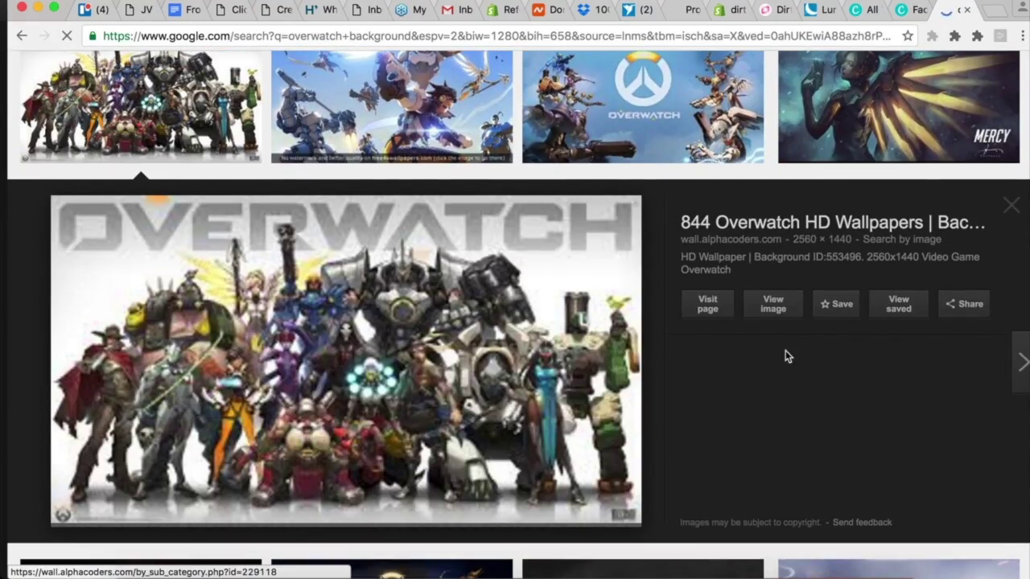
pyautogui.click(788, 394)
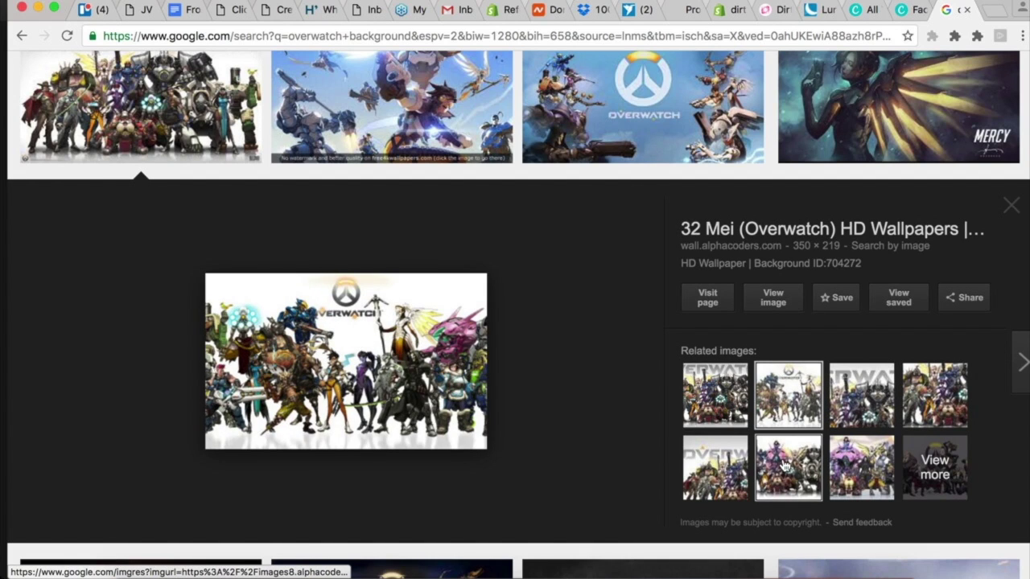
pyautogui.click(785, 465)
pyautogui.click(792, 295)
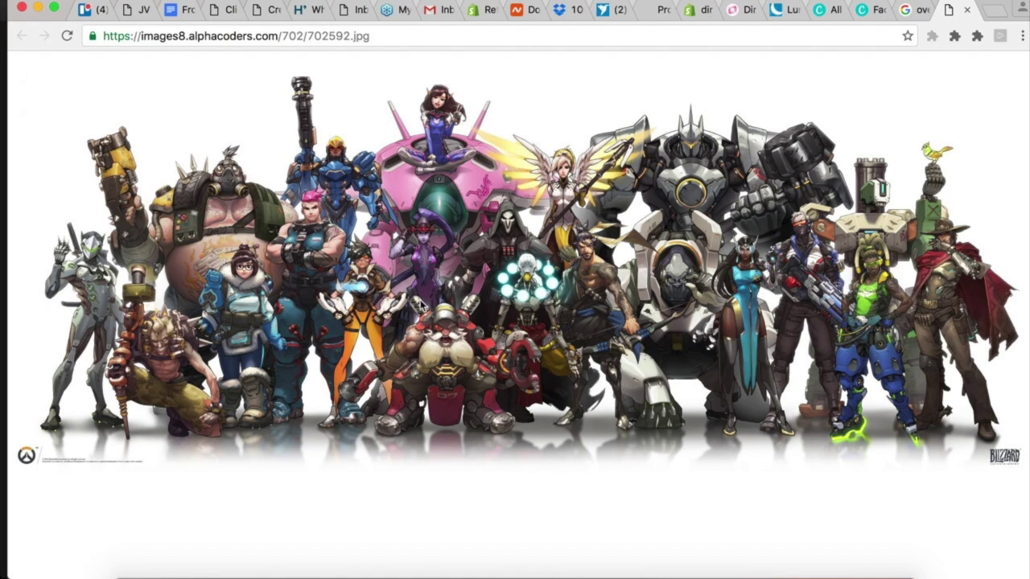
pyautogui.click(966, 9)
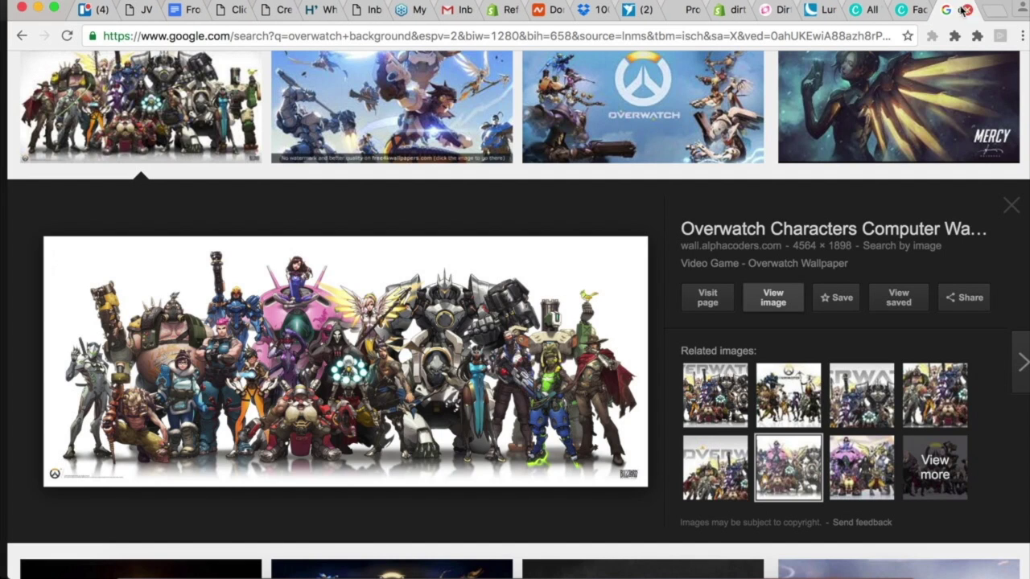
# Upload the Overwatch line-up picture to the Canva design, place it on the page and enlarge it beyond the page width
pyautogui.click(908, 11)
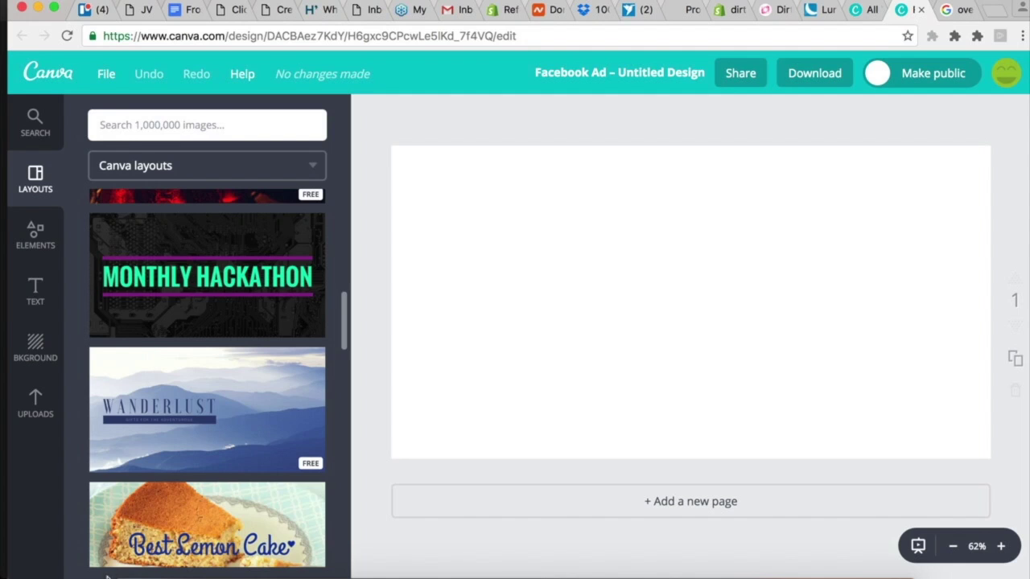
pyautogui.moveTo(628, 343); pyautogui.dragTo(636, 340)
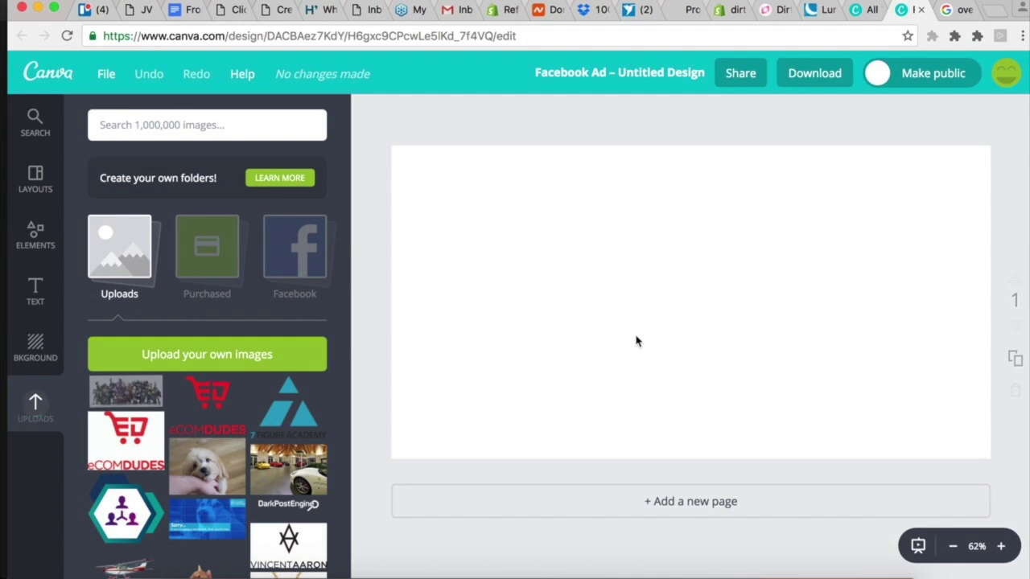
pyautogui.click(120, 394)
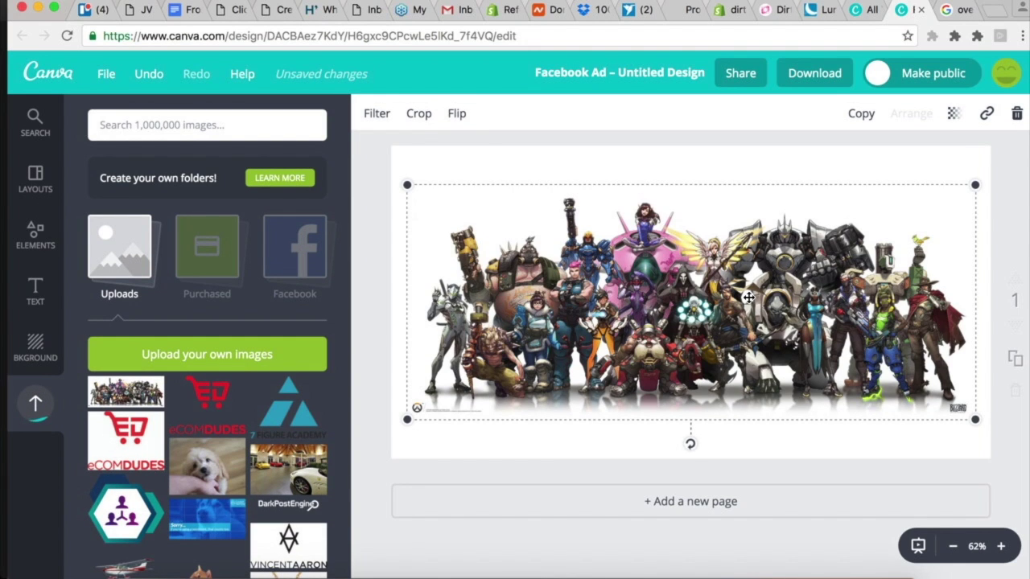
pyautogui.moveTo(971, 186); pyautogui.dragTo(1028, 152)
pyautogui.moveTo(798, 226); pyautogui.dragTo(759, 238)
pyautogui.click(380, 153)
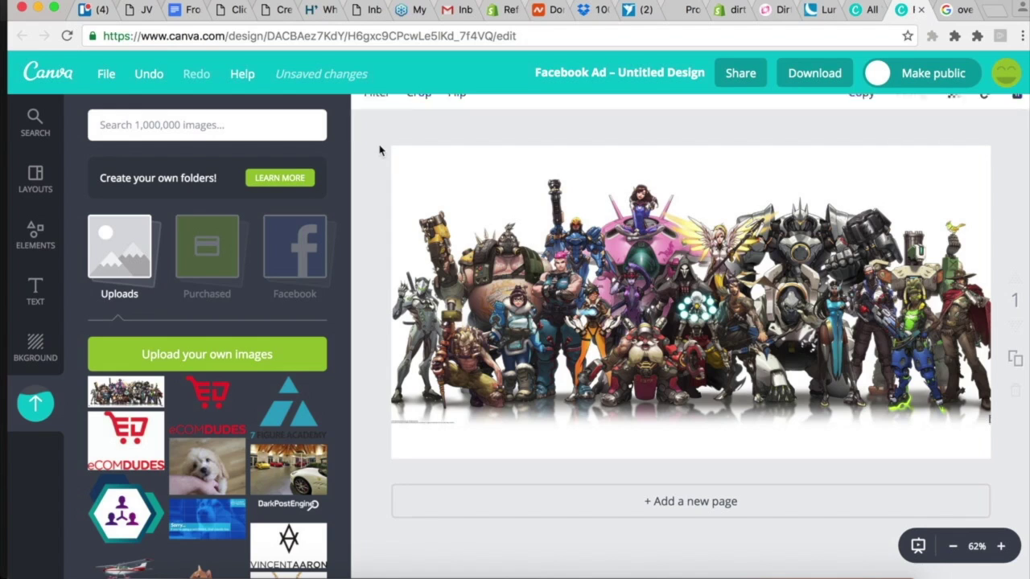
# Shrink the Overwatch picture to about the page width and move it down so the characters stand at the page's lower edge
pyautogui.click(36, 235)
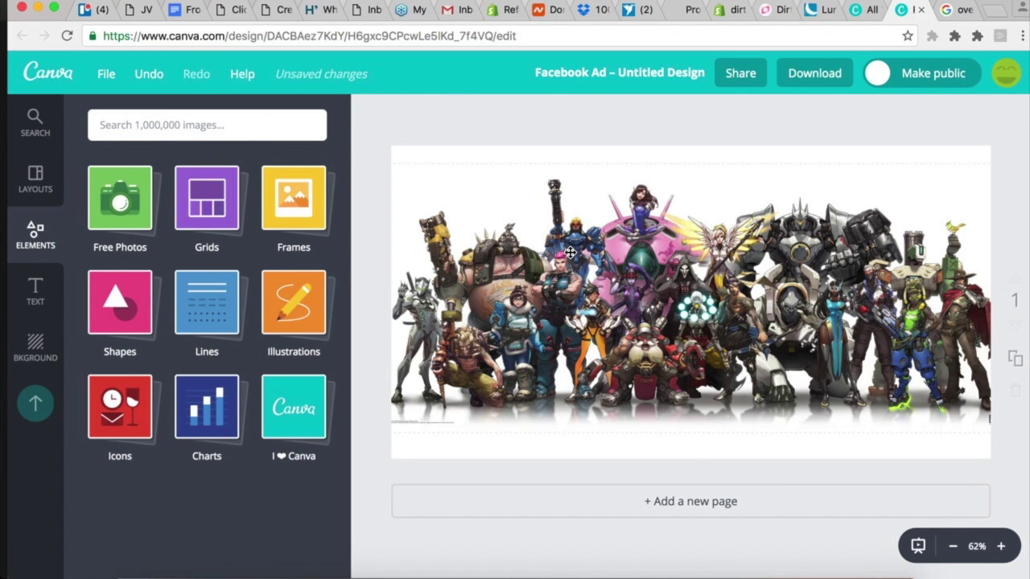
pyautogui.click(967, 184)
pyautogui.moveTo(1015, 165); pyautogui.dragTo(965, 184)
pyautogui.moveTo(817, 365); pyautogui.dragTo(841, 411)
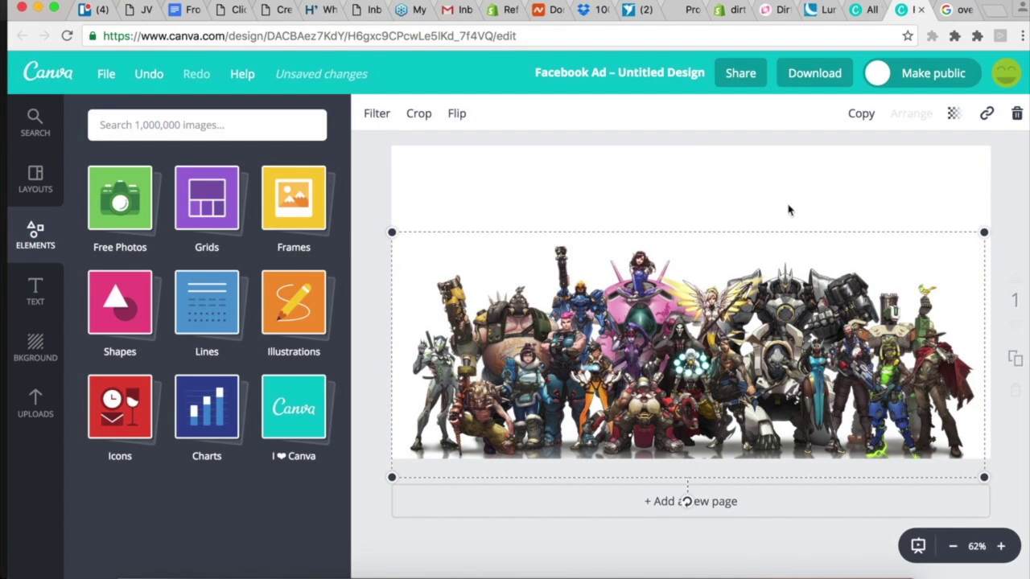
pyautogui.click(1020, 169)
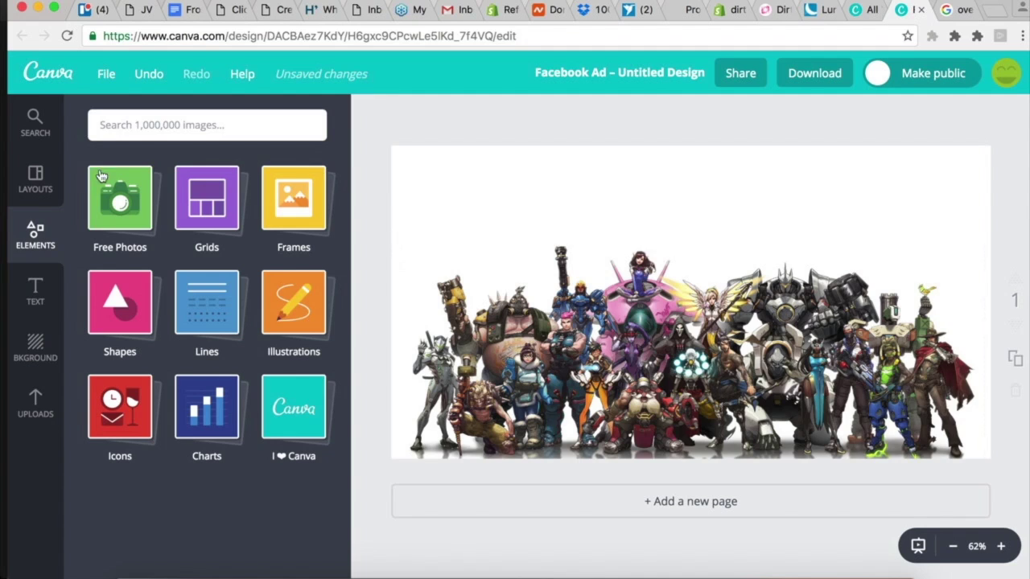
# Add a black square shape and stretch it until it covers the entire page
pyautogui.click(94, 305)
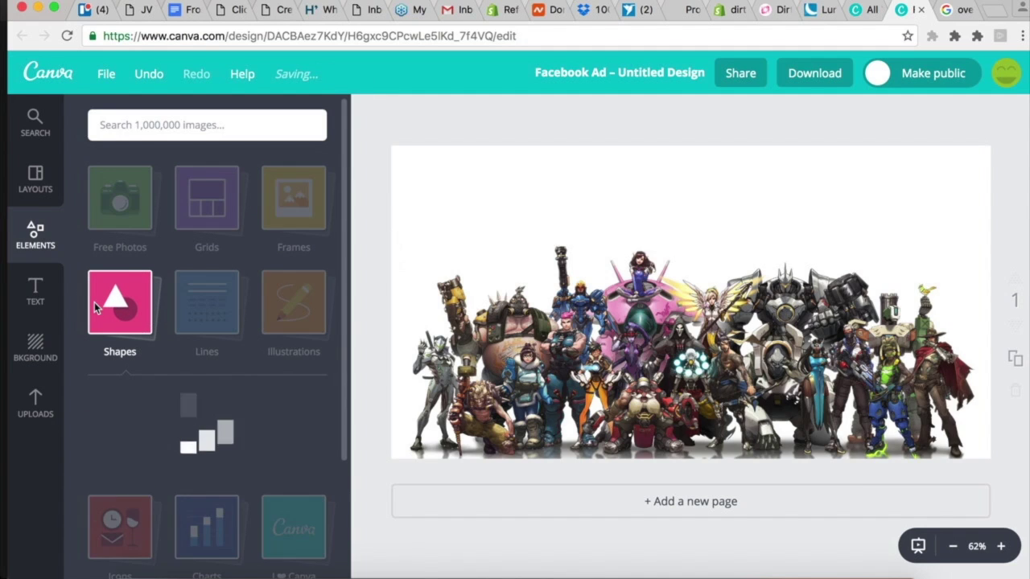
pyautogui.moveTo(104, 431); pyautogui.dragTo(687, 311)
pyautogui.moveTo(540, 150); pyautogui.dragTo(306, 147)
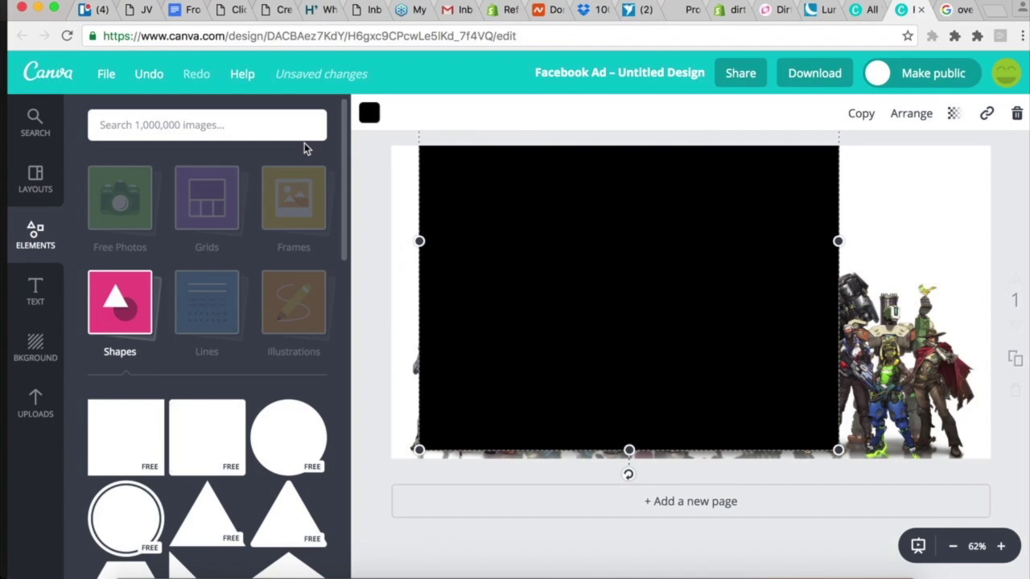
pyautogui.moveTo(838, 241); pyautogui.dragTo(990, 241)
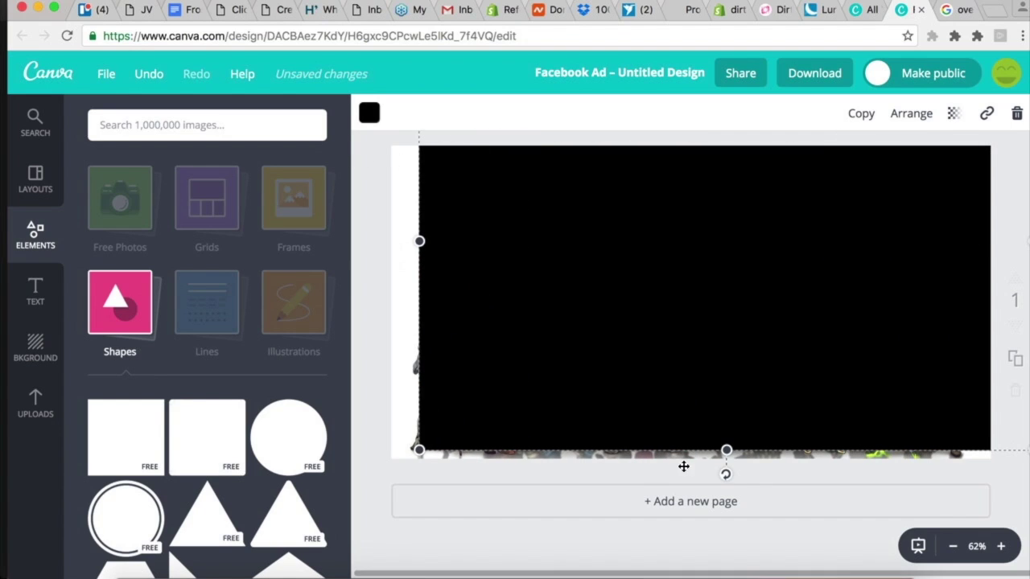
pyautogui.moveTo(728, 450); pyautogui.dragTo(726, 474)
pyautogui.moveTo(419, 254); pyautogui.dragTo(351, 255)
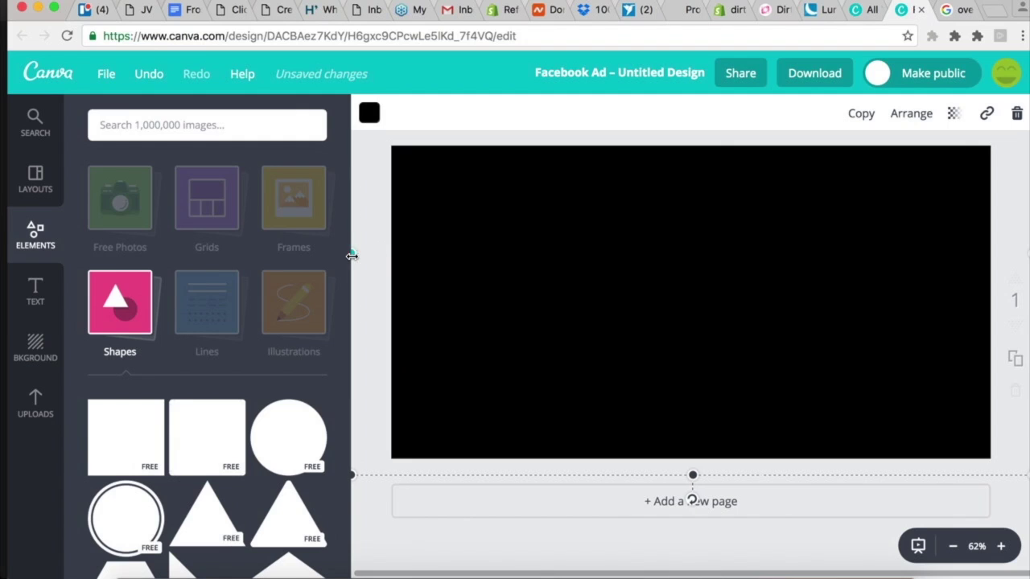
# Set the black overlay's transparency to 74
pyautogui.click(953, 113)
pyautogui.moveTo(910, 164); pyautogui.dragTo(885, 165)
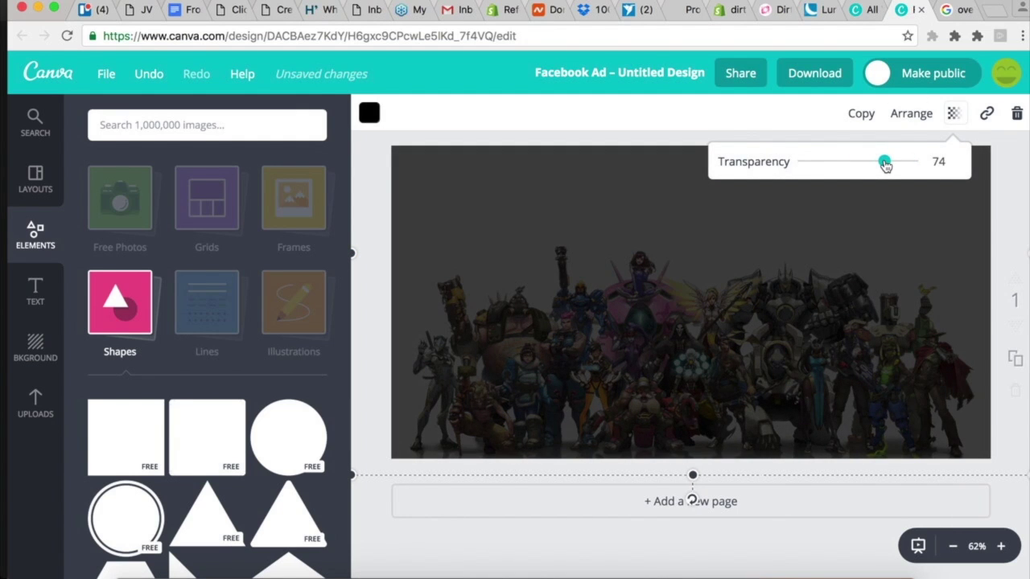
pyautogui.click(509, 107)
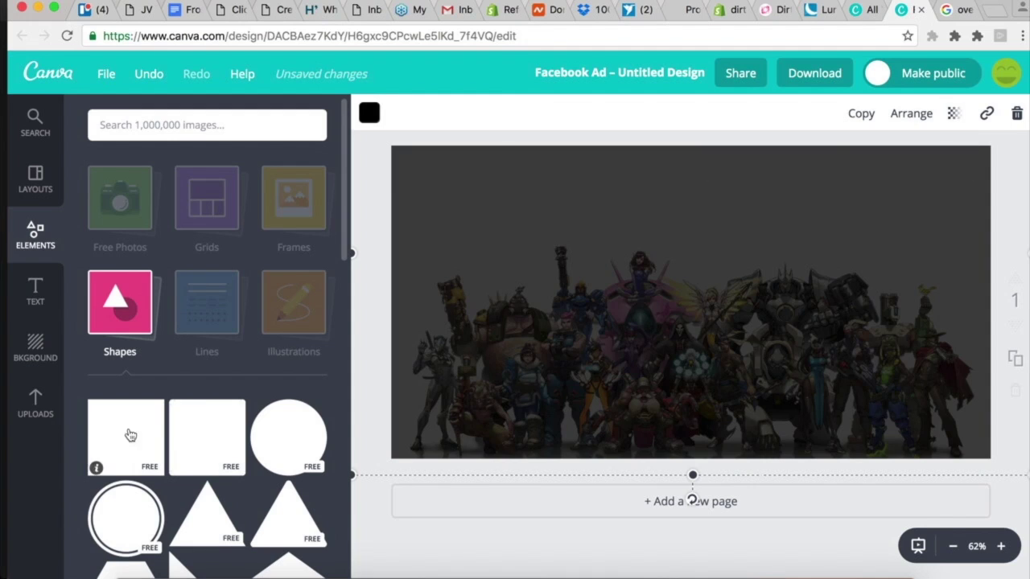
# Add a rounded square shape and stretch it into a band across the full width of the page's upper edge
pyautogui.click(200, 440)
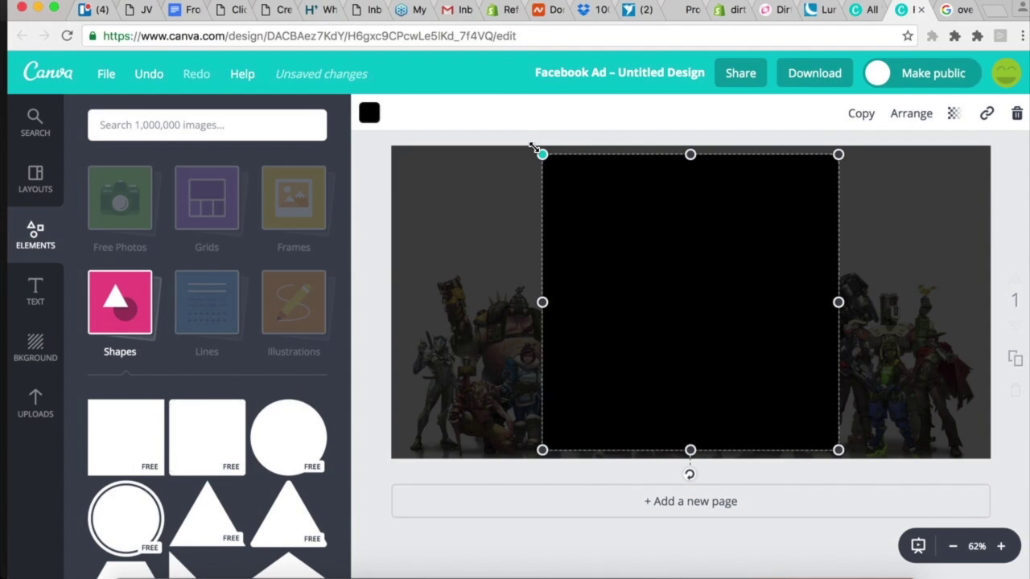
pyautogui.moveTo(534, 148); pyautogui.dragTo(522, 138)
pyautogui.moveTo(531, 297); pyautogui.dragTo(364, 297)
pyautogui.moveTo(838, 297); pyautogui.dragTo(999, 295)
pyautogui.moveTo(681, 453); pyautogui.dragTo(682, 231)
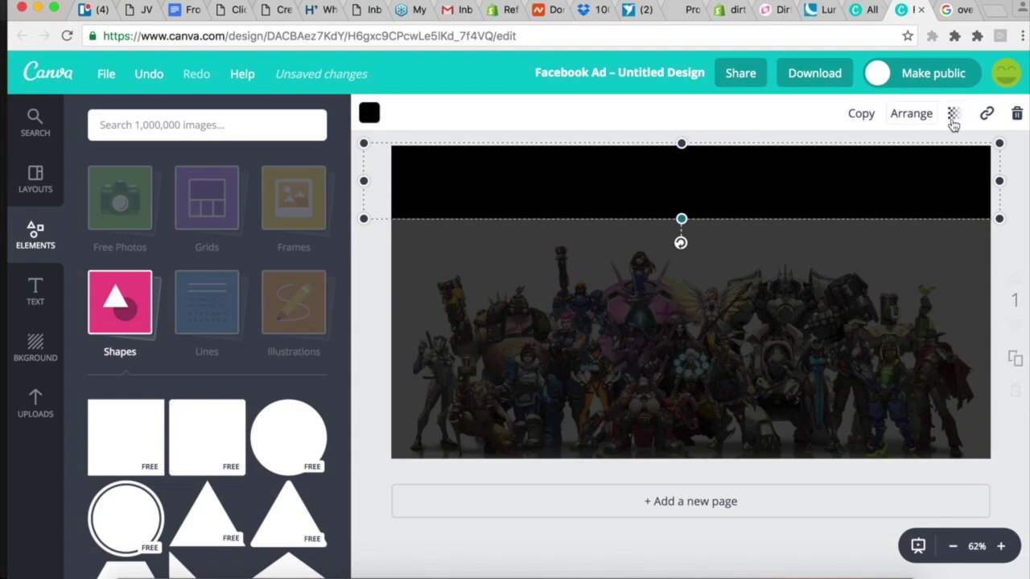
# Change the upper band's fill colour to white
pyautogui.click(369, 114)
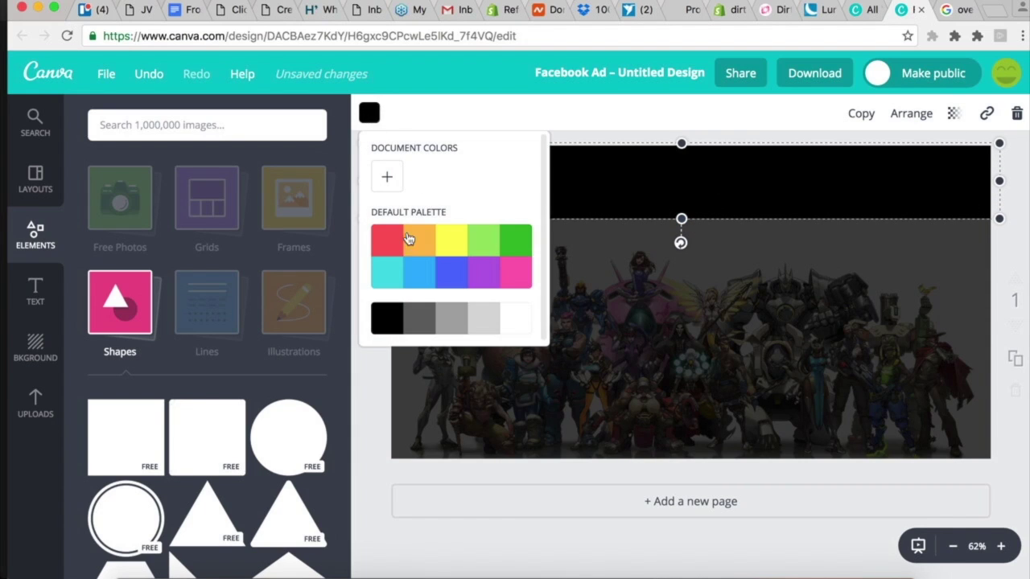
pyautogui.click(507, 319)
pyautogui.click(1011, 227)
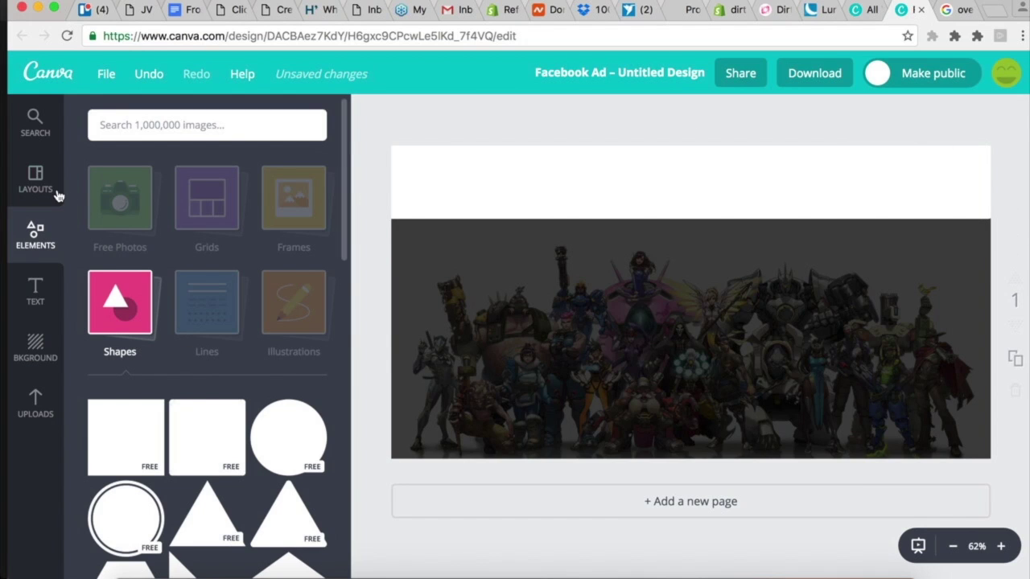
# Add a heading text box and place it on the white band, ready for editing
pyautogui.click(23, 295)
pyautogui.moveTo(207, 215); pyautogui.dragTo(691, 322)
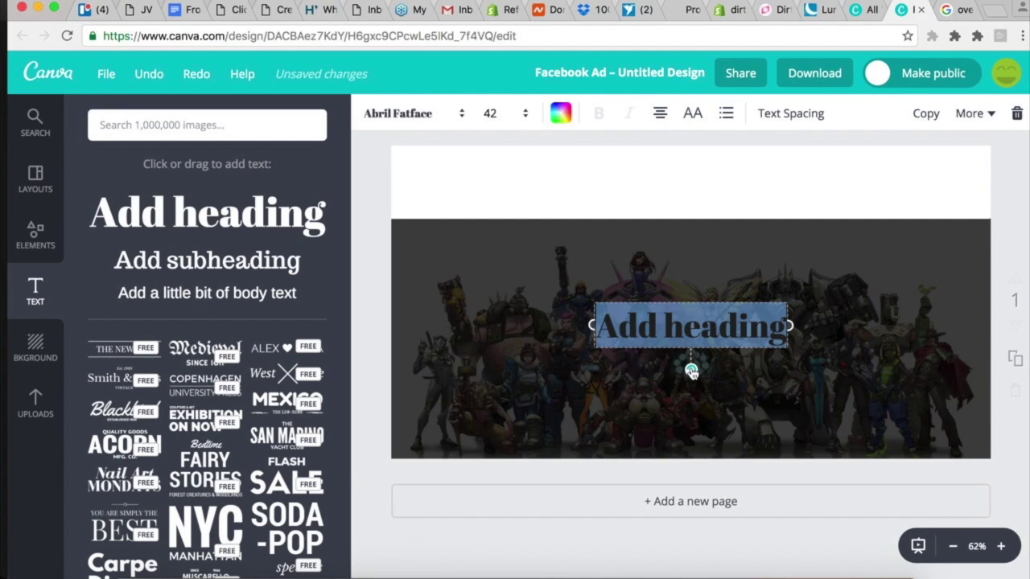
pyautogui.moveTo(683, 324); pyautogui.dragTo(661, 185)
pyautogui.click(660, 186)
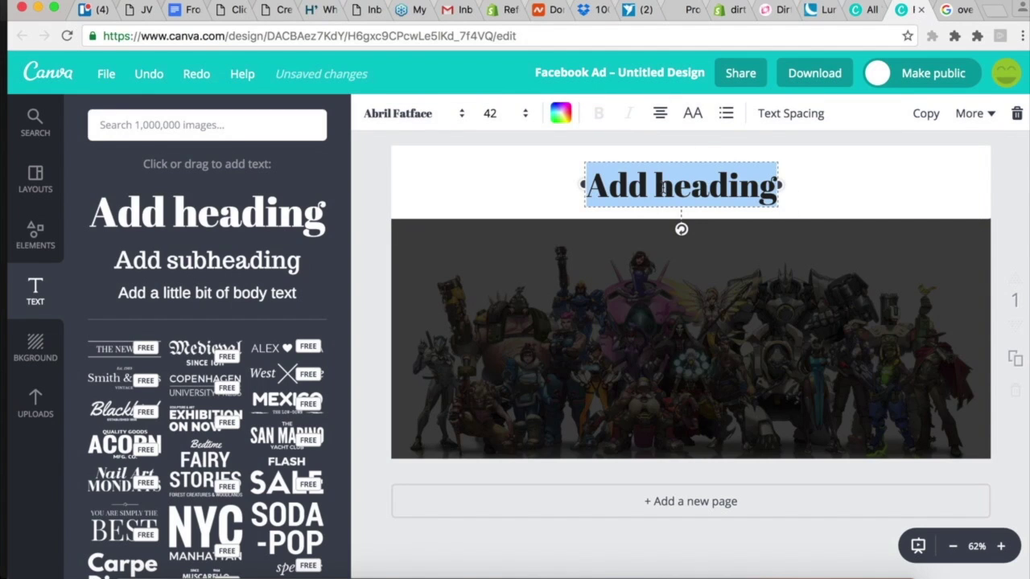
# Copy the blog post title from Shopify and paste "Top Gaming Set Up Under $50" as the heading text in Canva
pyautogui.click(729, 12)
pyautogui.press('super+a')
pyautogui.press('super+c')
pyautogui.click(953, 11)
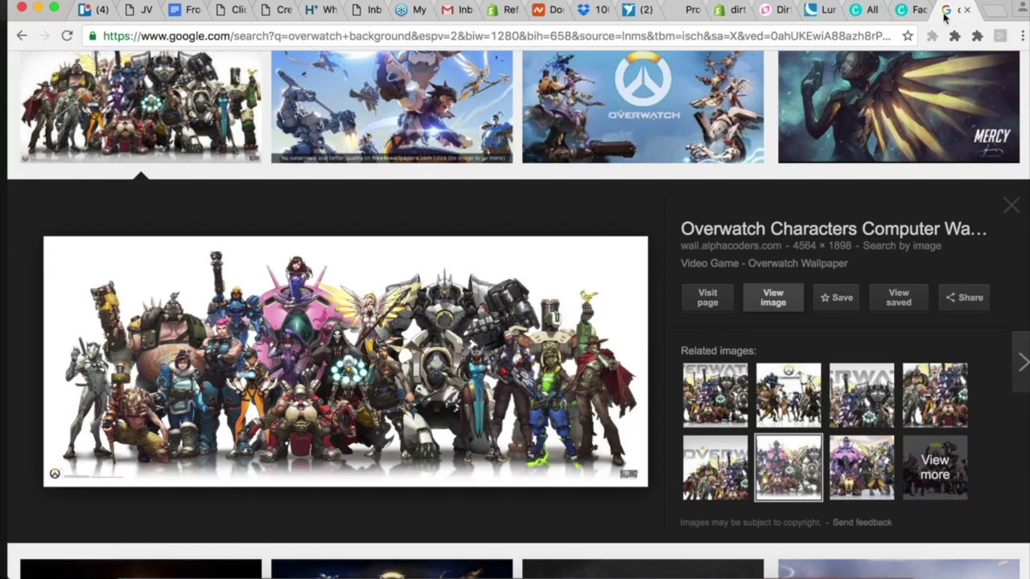
pyautogui.click(909, 11)
pyautogui.press('super+v')
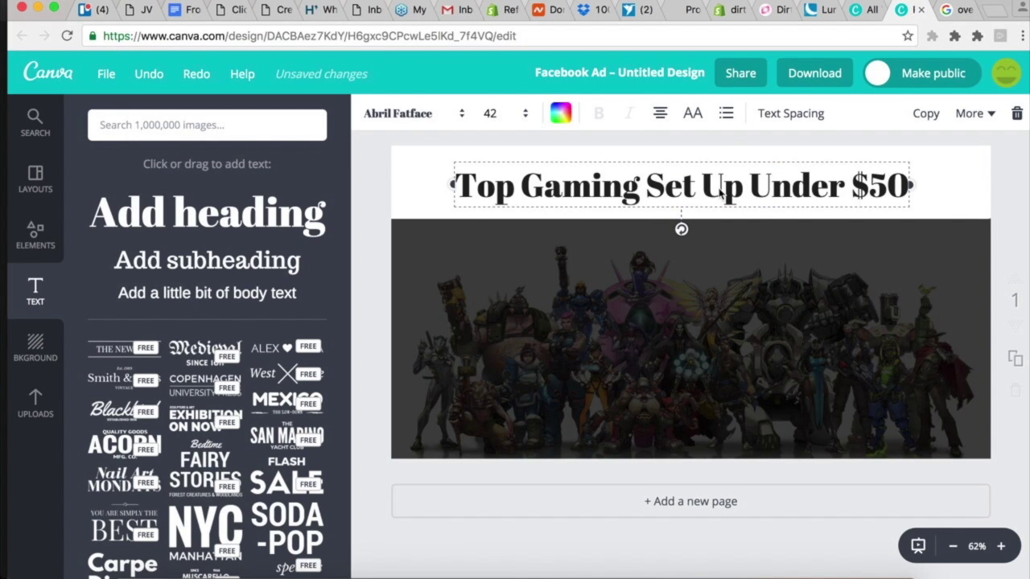
# Set the heading's font to Alfa Slab One, widen its text box to fit one line and centre it on the white band
pyautogui.press('super+a')
pyautogui.click(410, 121)
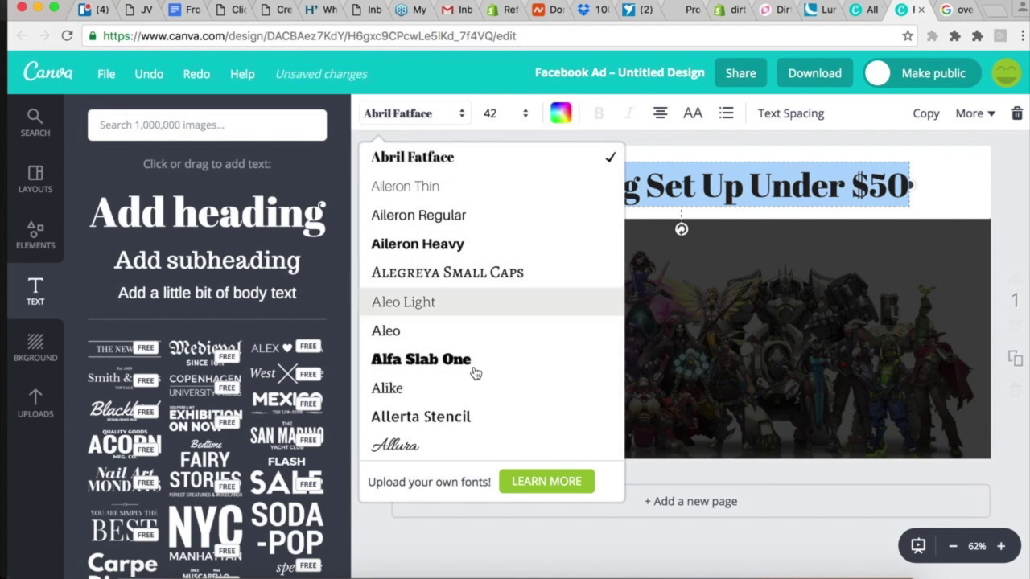
pyautogui.click(521, 347)
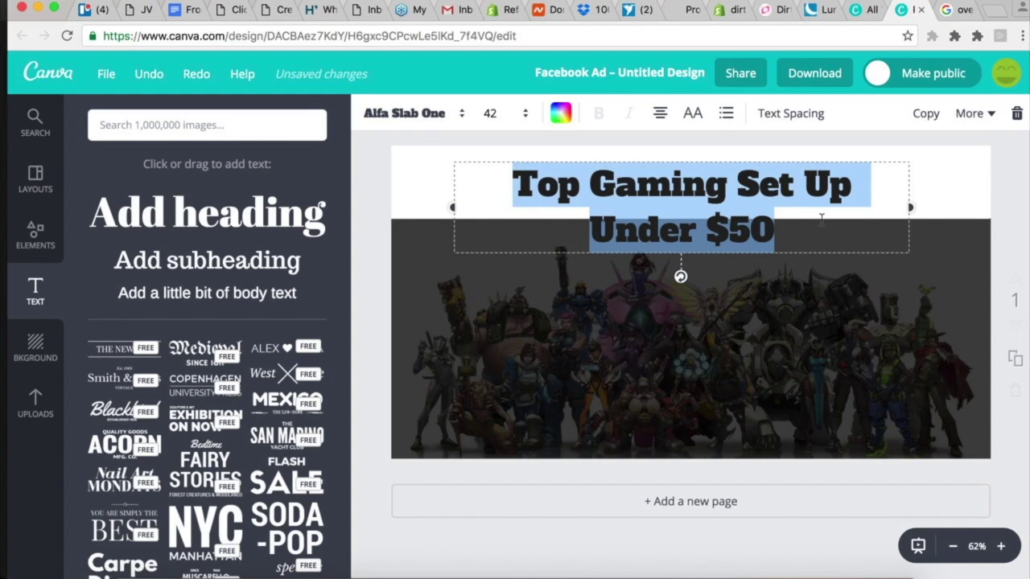
pyautogui.moveTo(910, 207); pyautogui.dragTo(999, 186)
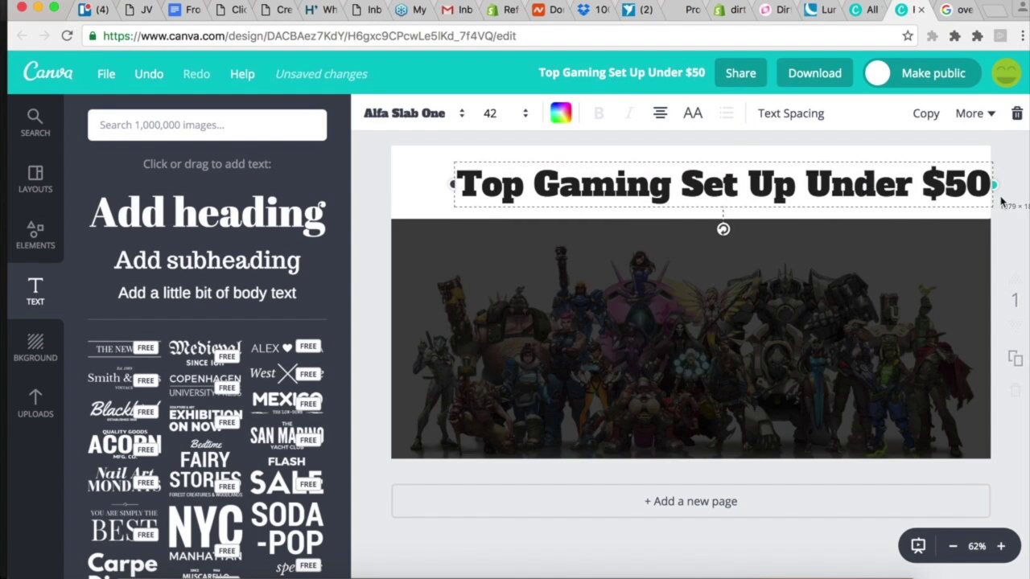
pyautogui.moveTo(768, 186); pyautogui.dragTo(734, 184)
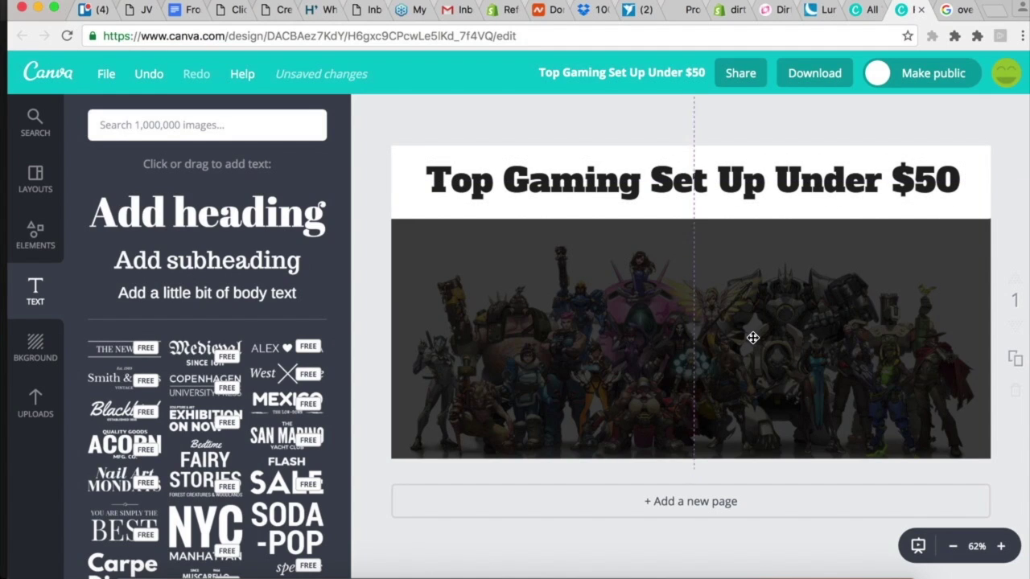
# Move the Overwatch picture up behind the dark overlay, shifting the overlay as needed and returning it over the whole page
pyautogui.moveTo(752, 344); pyautogui.dragTo(754, 294)
pyautogui.moveTo(696, 426)
pyautogui.mouseDown()
pyautogui.moveTo(688, 436)
pyautogui.moveTo(686, 424)
pyautogui.mouseUp()
pyautogui.moveTo(689, 308); pyautogui.dragTo(690, 344)
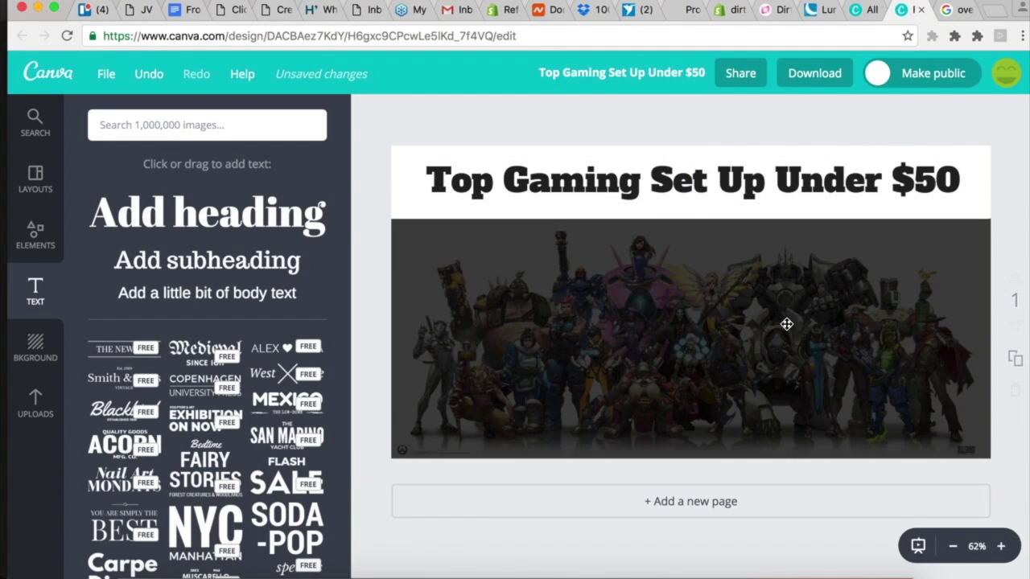
pyautogui.moveTo(781, 328); pyautogui.dragTo(782, 299)
pyautogui.moveTo(686, 443); pyautogui.dragTo(666, 418)
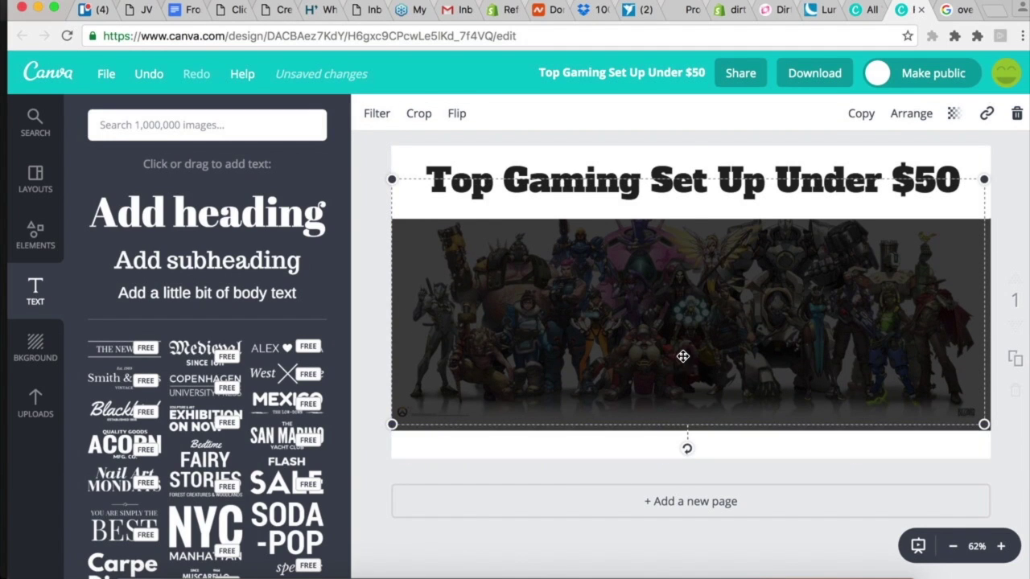
pyautogui.moveTo(682, 356); pyautogui.dragTo(682, 384)
# Move the white band and heading to the vertical middle of the page, with the band's rounded corners beyond the page edges
pyautogui.moveTo(688, 179); pyautogui.dragTo(680, 294)
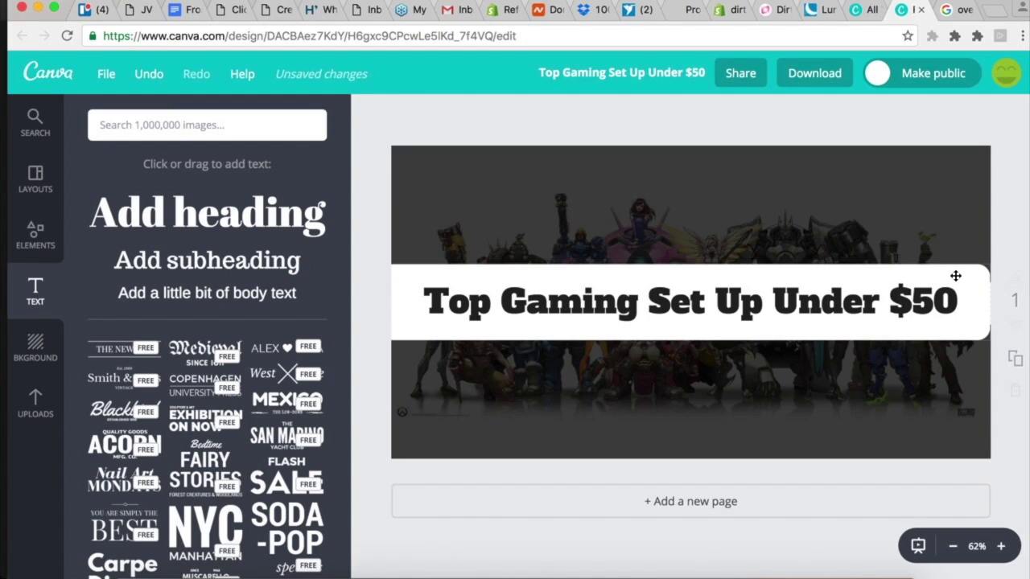
pyautogui.moveTo(951, 280)
pyautogui.mouseDown()
pyautogui.moveTo(968, 285)
pyautogui.moveTo(951, 280)
pyautogui.mouseUp()
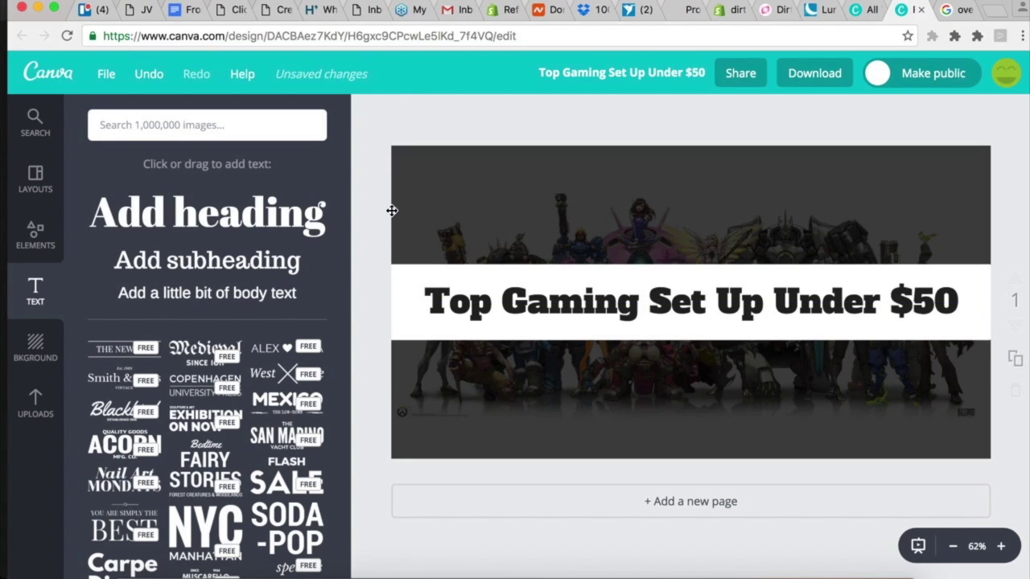
# Download the finished design as a PNG and return to the blog post editor in Shopify
pyautogui.click(815, 78)
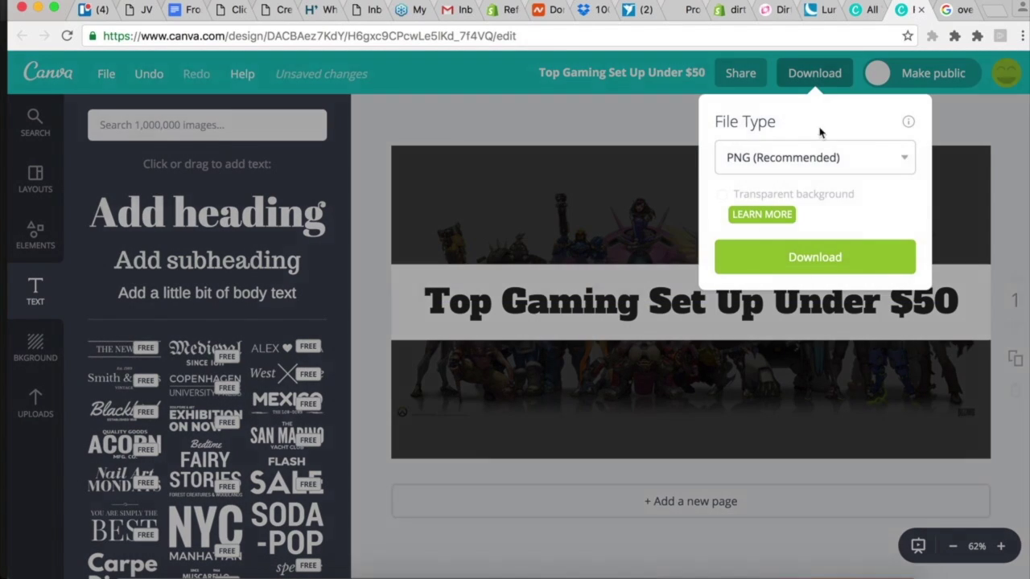
pyautogui.click(626, 67)
pyautogui.click(818, 76)
pyautogui.click(769, 266)
pyautogui.click(724, 12)
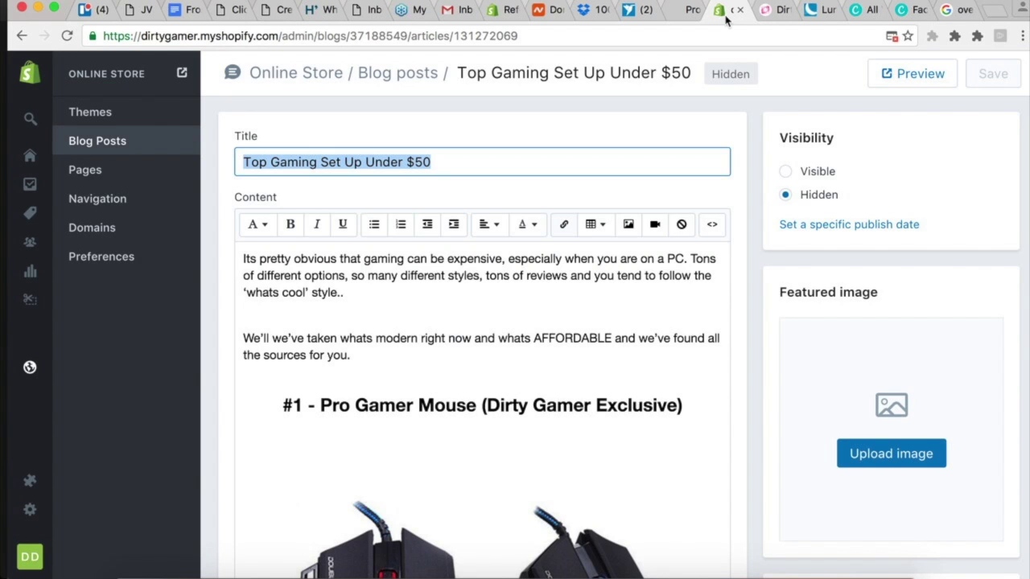
# Upload the downloaded Top Gaming Set Up PNG as the post's featured image and save the blog post
pyautogui.click(755, 414)
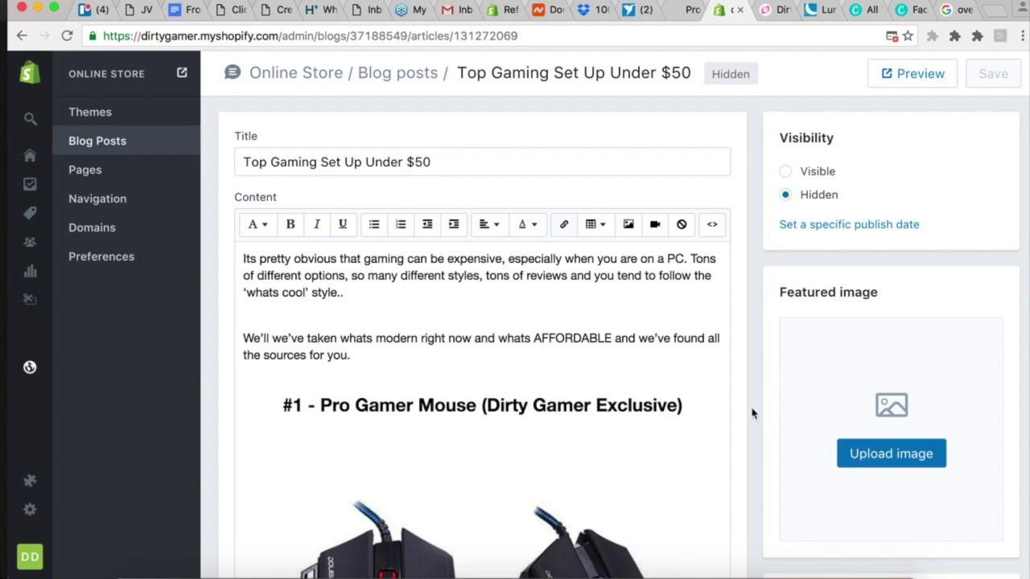
pyautogui.click(895, 456)
pyautogui.click(715, 342)
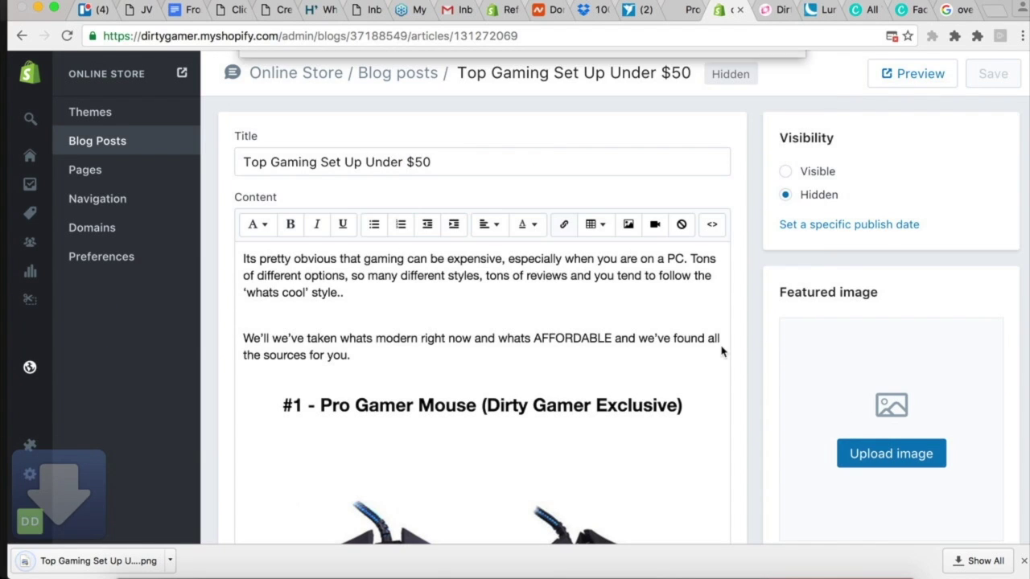
pyautogui.click(866, 449)
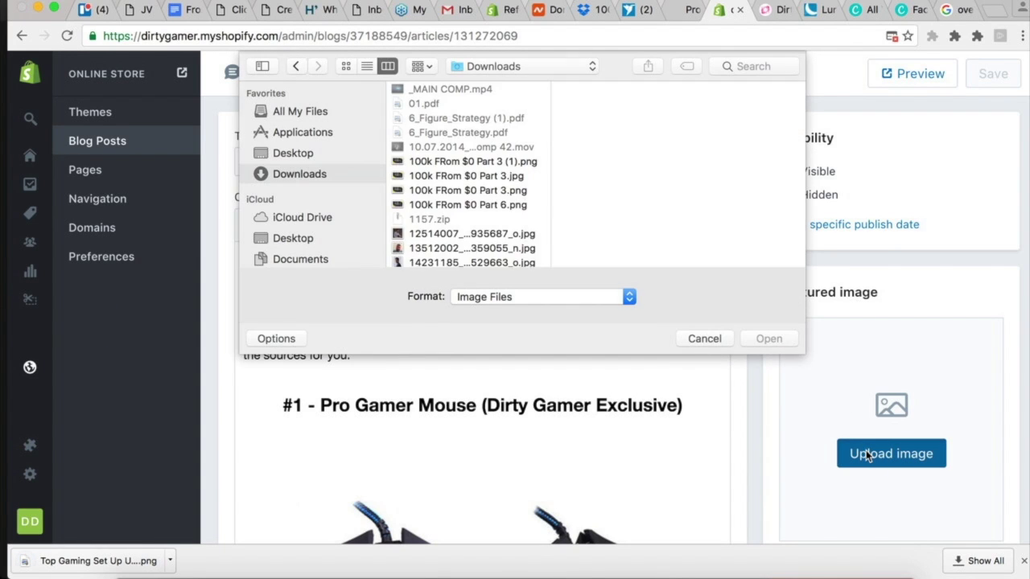
pyautogui.press('t')
pyautogui.press('Return')
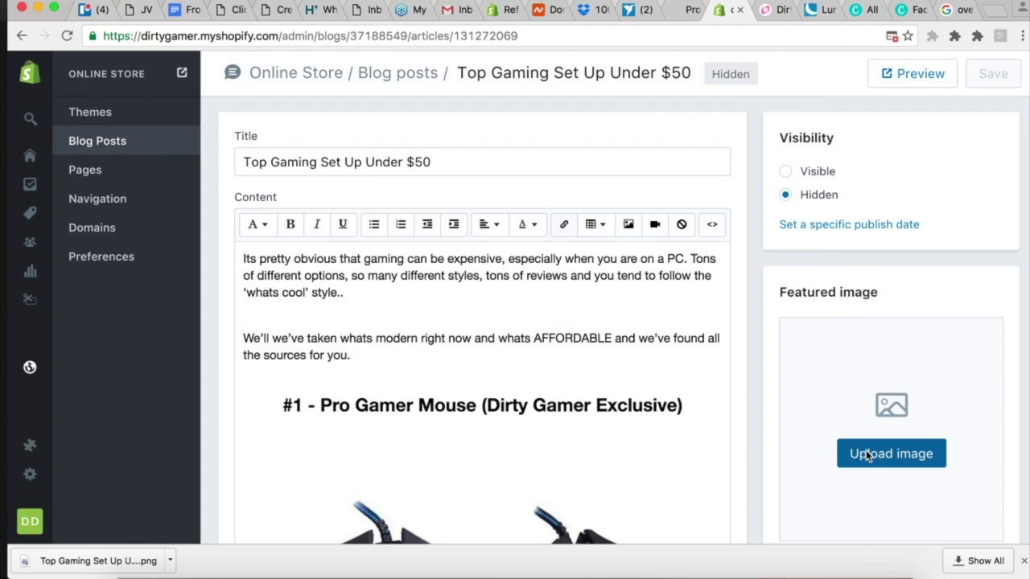
pyautogui.click(995, 71)
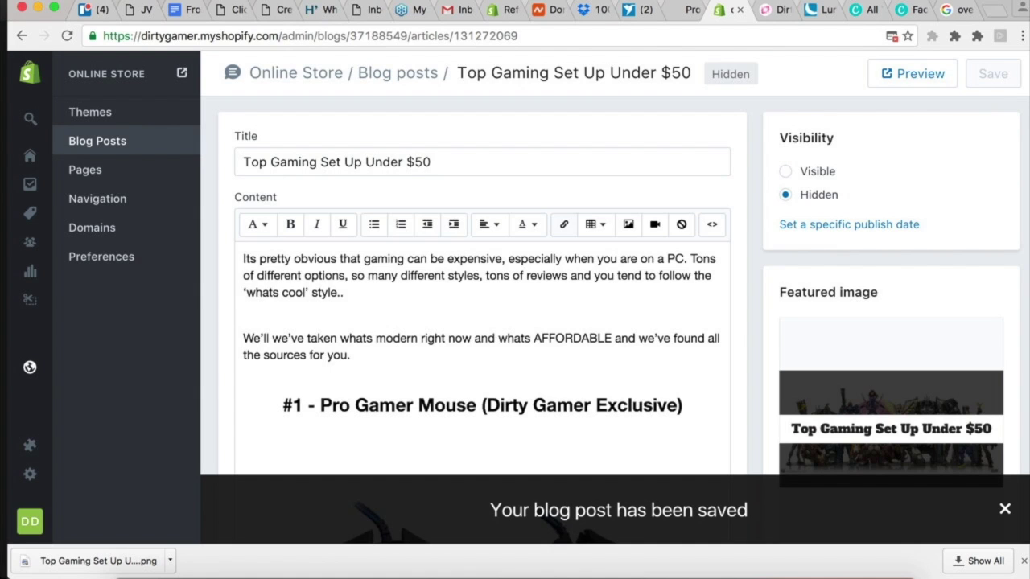
# Search Google for "facebook debugging tool" in a new browser tab and open Facebook's Open Graph Debugger
pyautogui.click(991, 9)
pyautogui.write('facebook ')
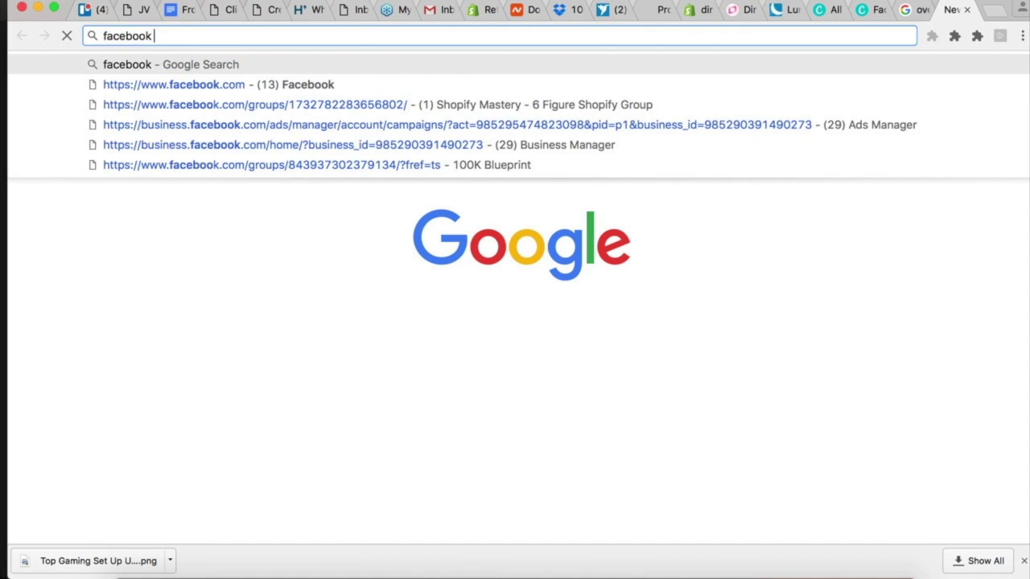
pyautogui.write('debugging tool')
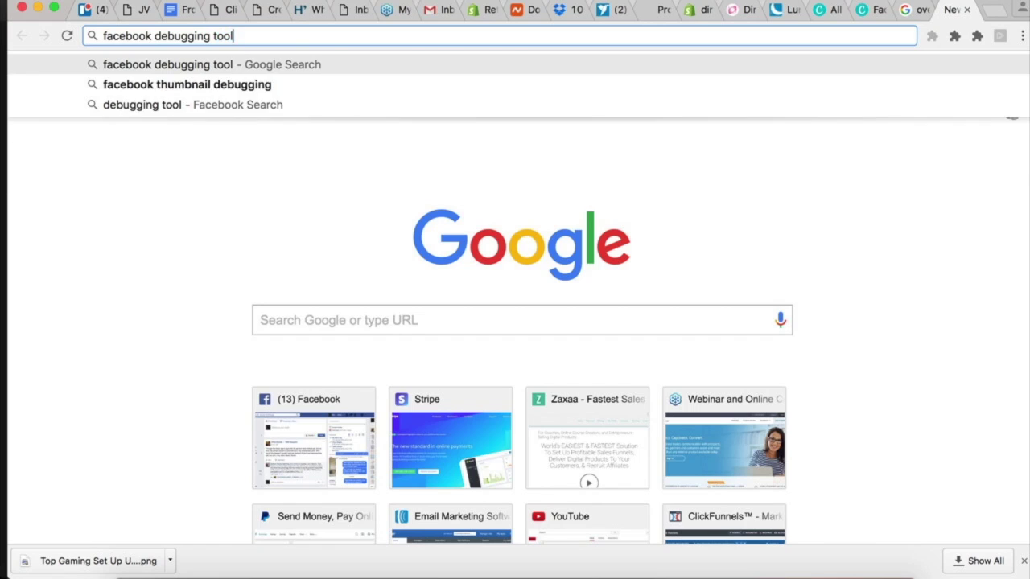
pyautogui.press('Return')
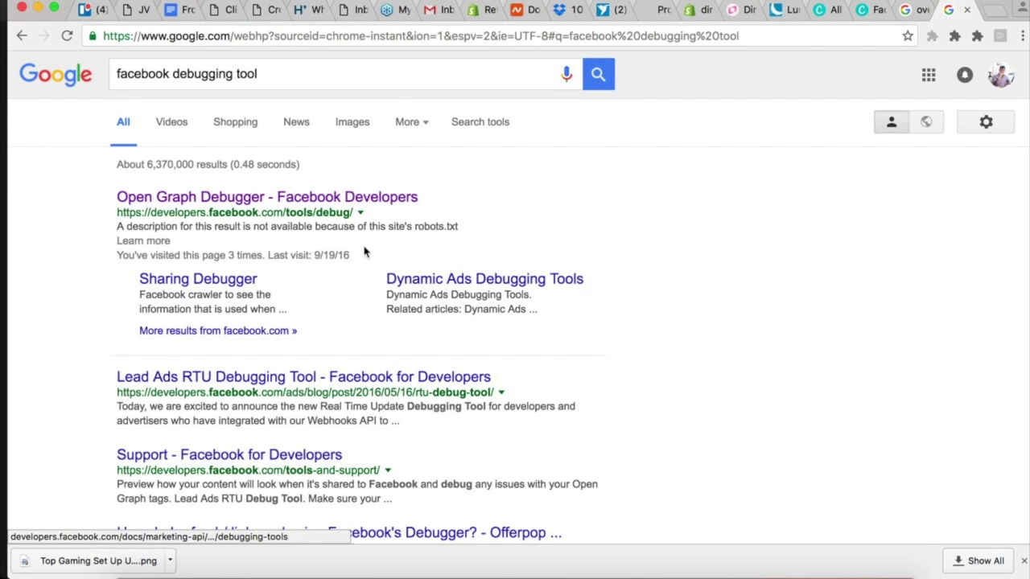
pyautogui.click(235, 196)
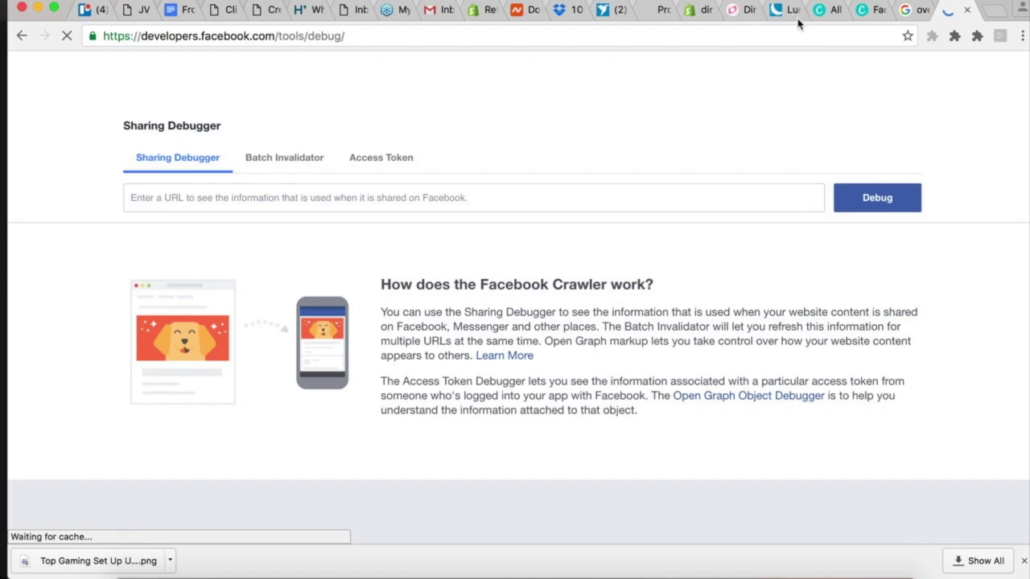
# Return to the Shopify blog post, open its online store preview and look through the page
pyautogui.click(698, 9)
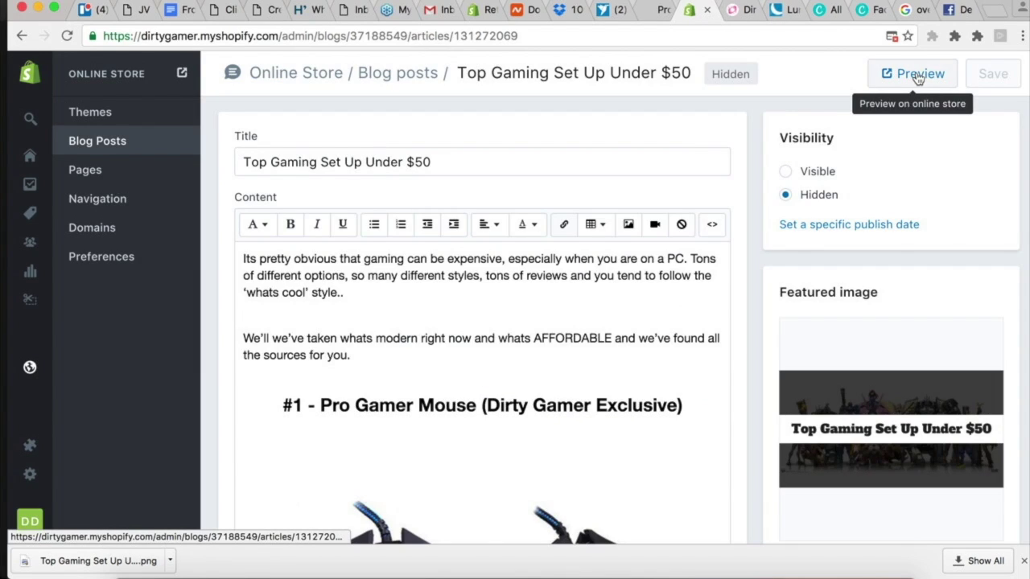
pyautogui.click(915, 77)
pyautogui.scroll(-10, 449, 350)
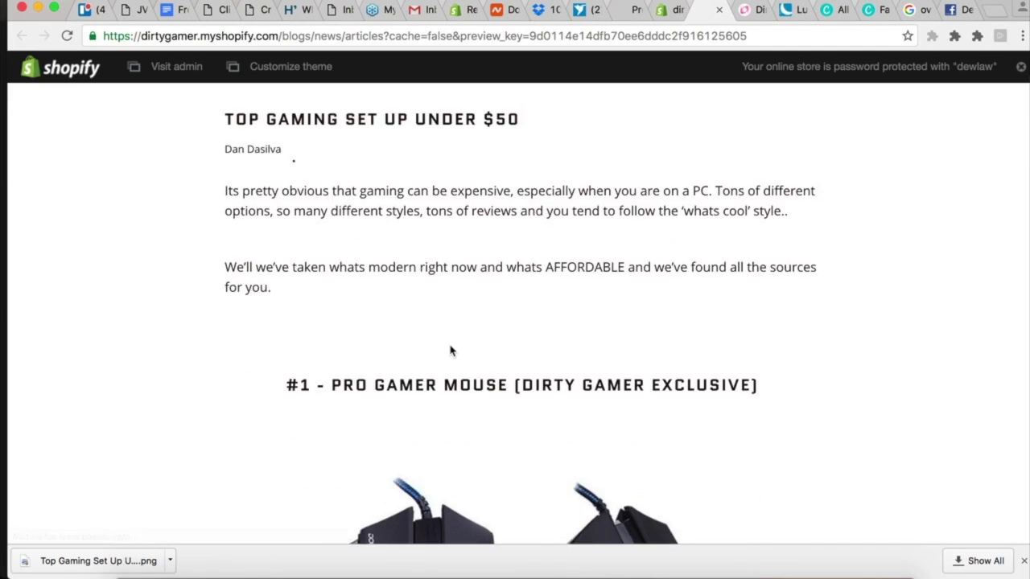
pyautogui.scroll(-10, 449, 350)
pyautogui.scroll(-2, 393, 127)
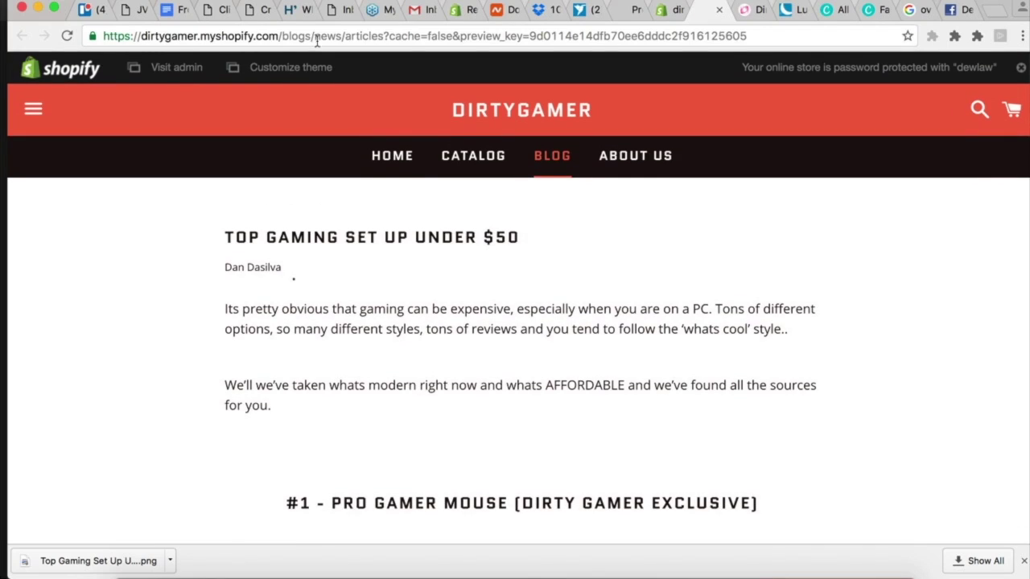
# Copy the preview page's URL and debug it in Facebook's Sharing Debugger
pyautogui.click(318, 36)
pyautogui.press('BackSpace')
pyautogui.write('n')
pyautogui.press('super+a')
pyautogui.press('super+x')
pyautogui.click(947, 9)
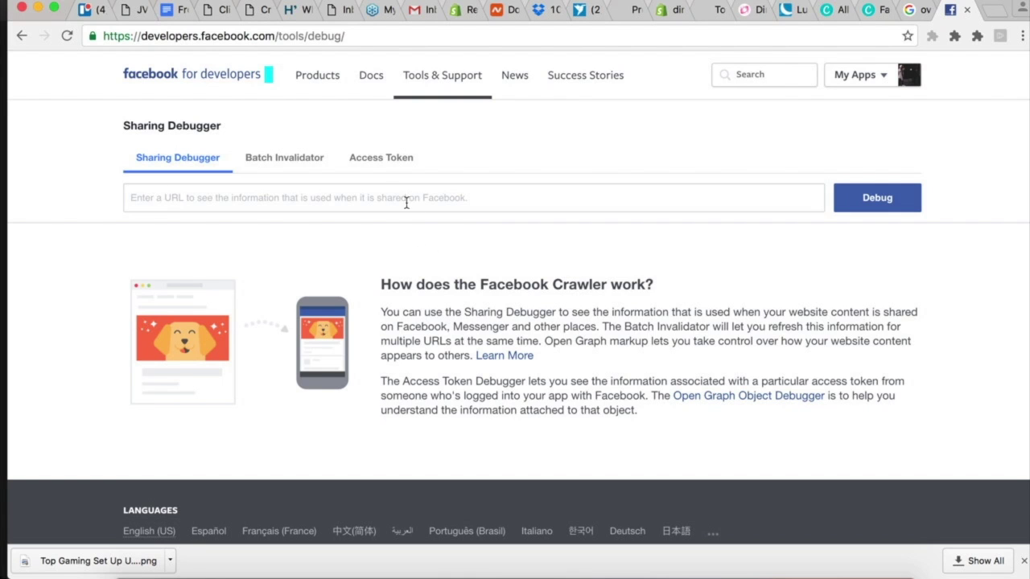
pyautogui.click(367, 188)
pyautogui.press('super+v')
pyautogui.click(876, 198)
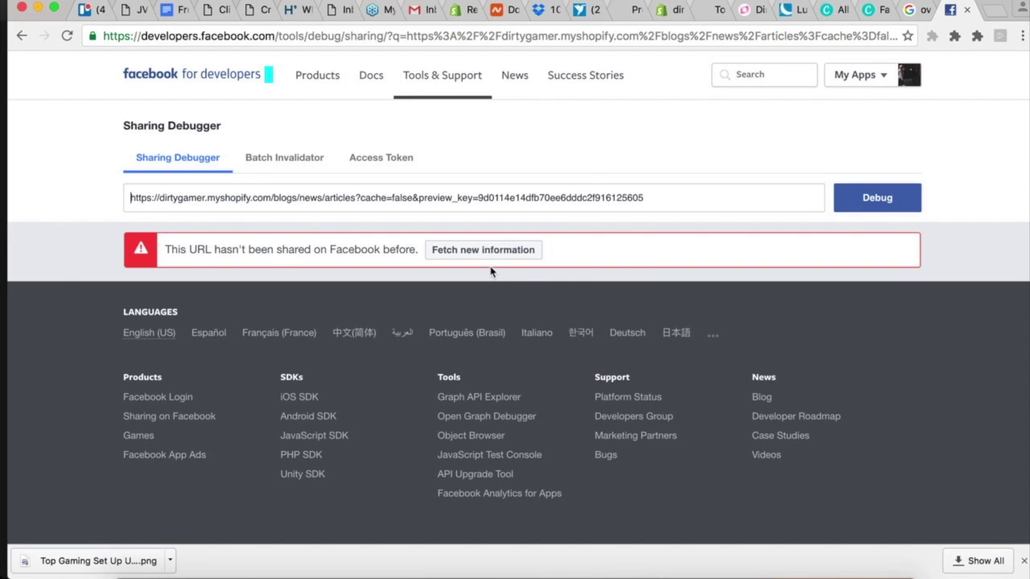
# Fetch and rescrape Facebook's information for the preview URL, and expand all warnings to examine the result
pyautogui.click(469, 251)
pyautogui.scroll(-15, 467, 255)
pyautogui.scroll(10, 466, 256)
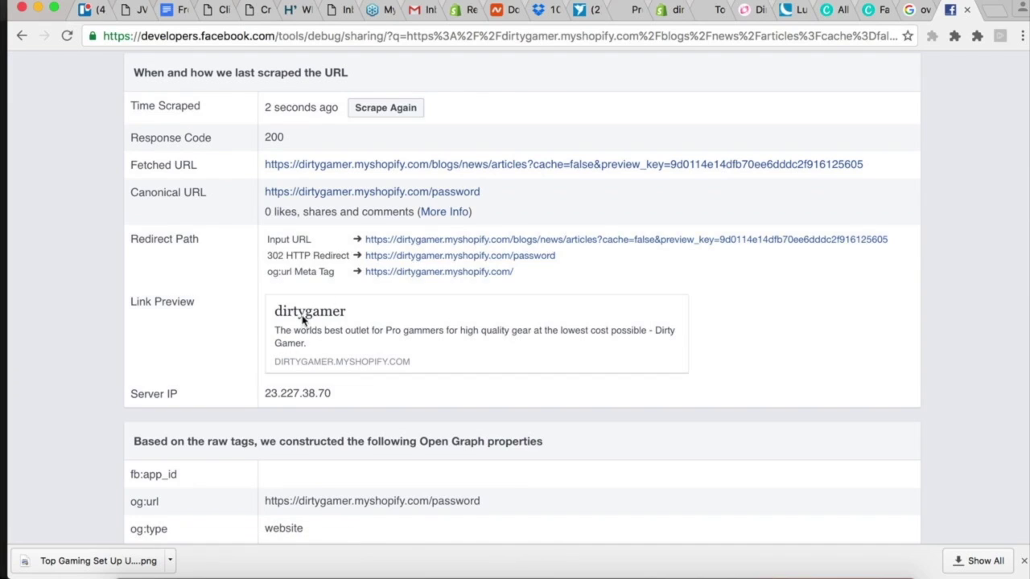
pyautogui.scroll(5, 488, 272)
pyautogui.click(391, 302)
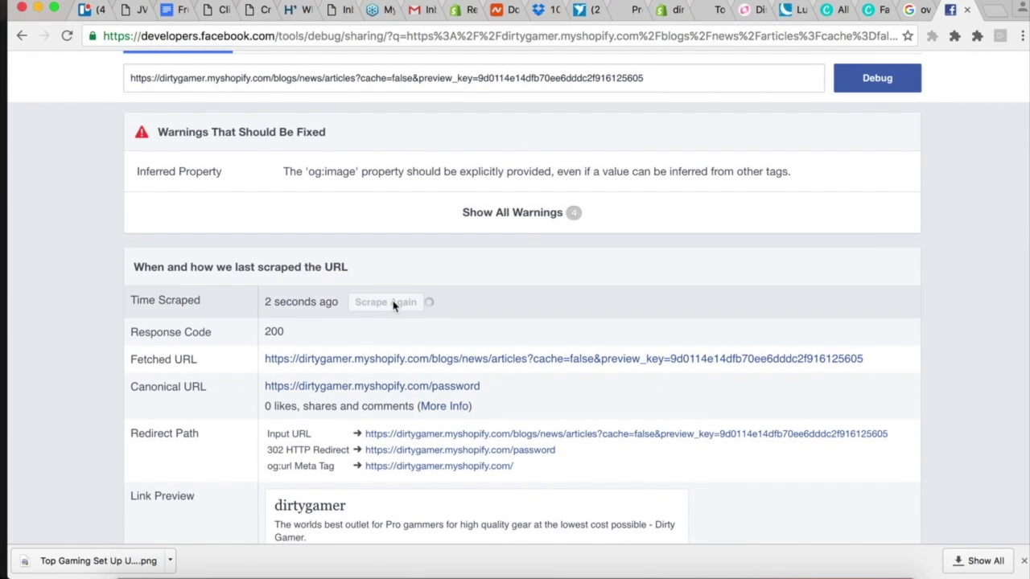
pyautogui.click(387, 308)
pyautogui.click(546, 218)
pyautogui.scroll(-1, 547, 218)
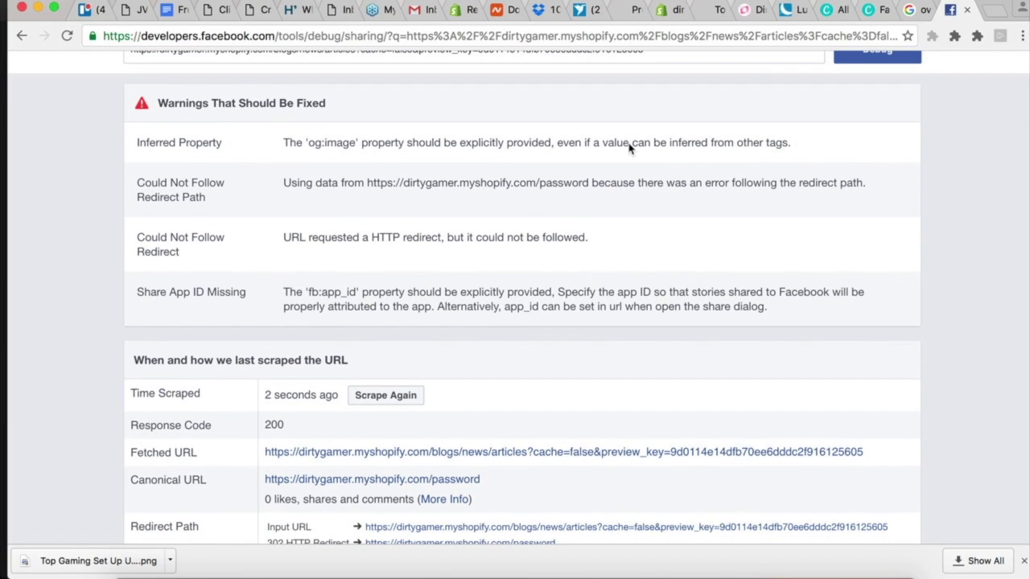
# Return to the Shopify post editor and open the post's search engine listing for editing
pyautogui.click(668, 11)
pyautogui.scroll(-8, 828, 375)
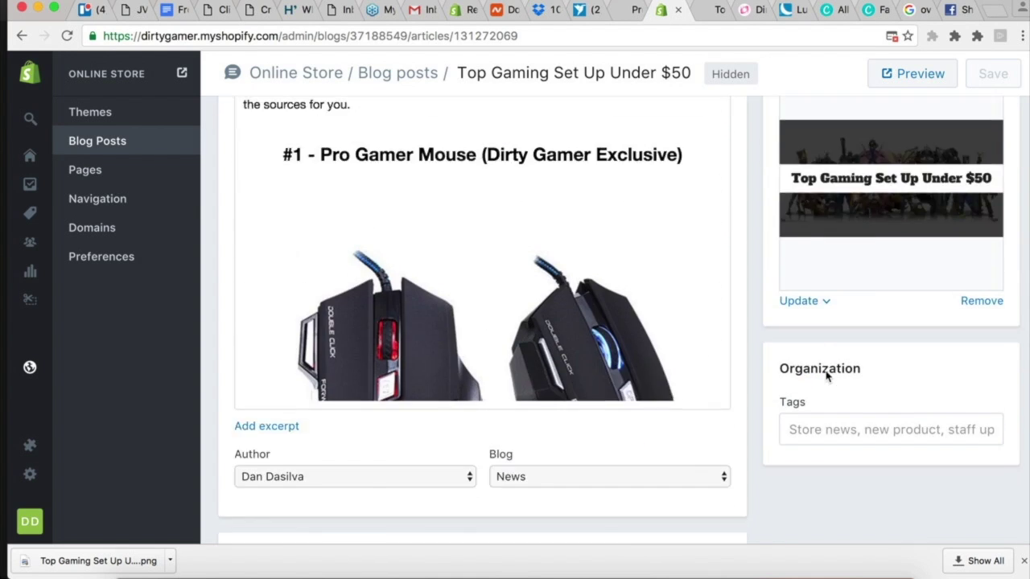
pyautogui.click(709, 200)
pyautogui.scroll(-4, 655, 345)
pyautogui.scroll(3, 655, 344)
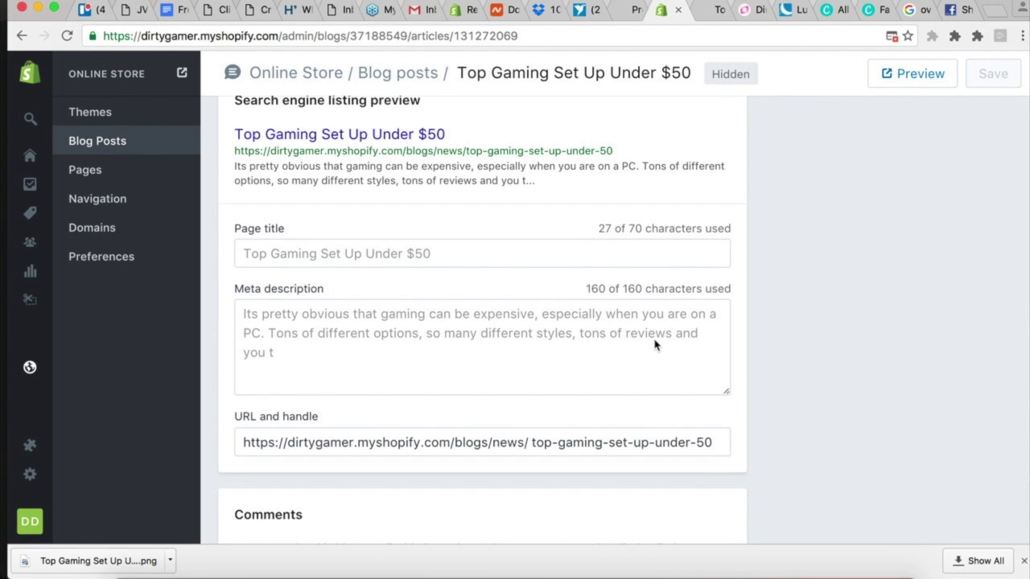
# Replace the post's meta description with "Top gaming essentials under $50 that every gamer must have."
pyautogui.click(375, 259)
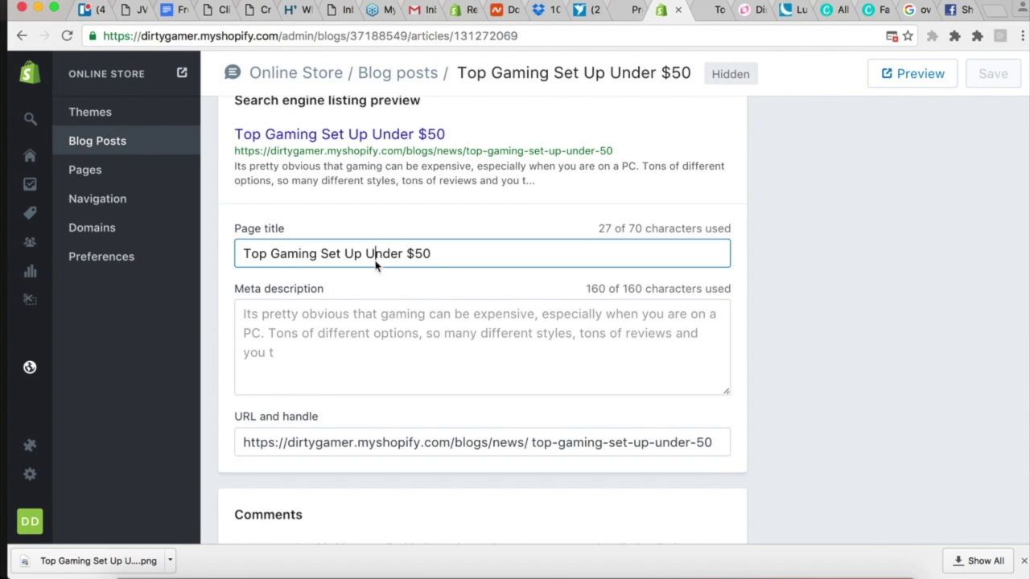
pyautogui.click(471, 333)
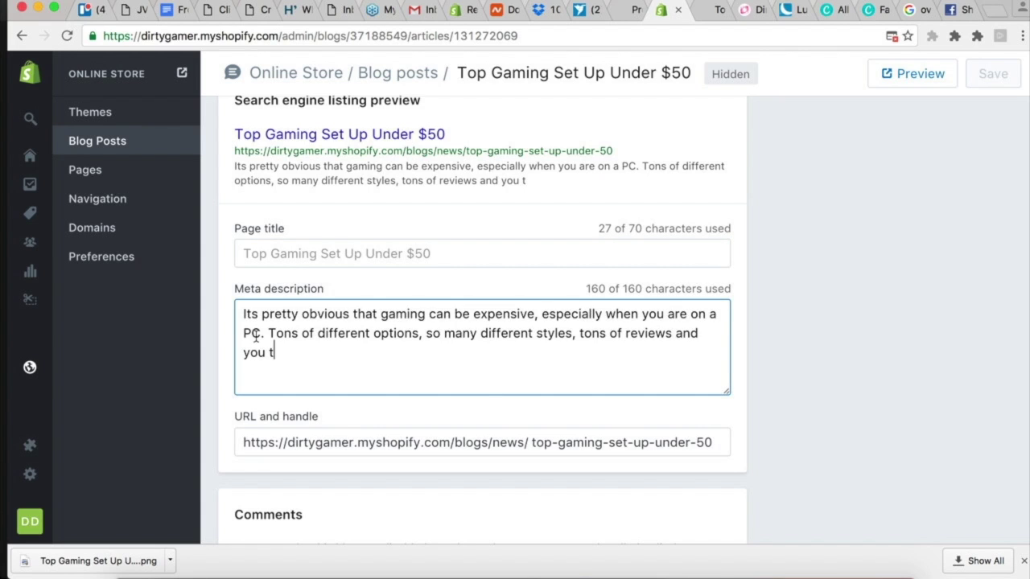
pyautogui.press('super+a')
pyautogui.write('Top gam')
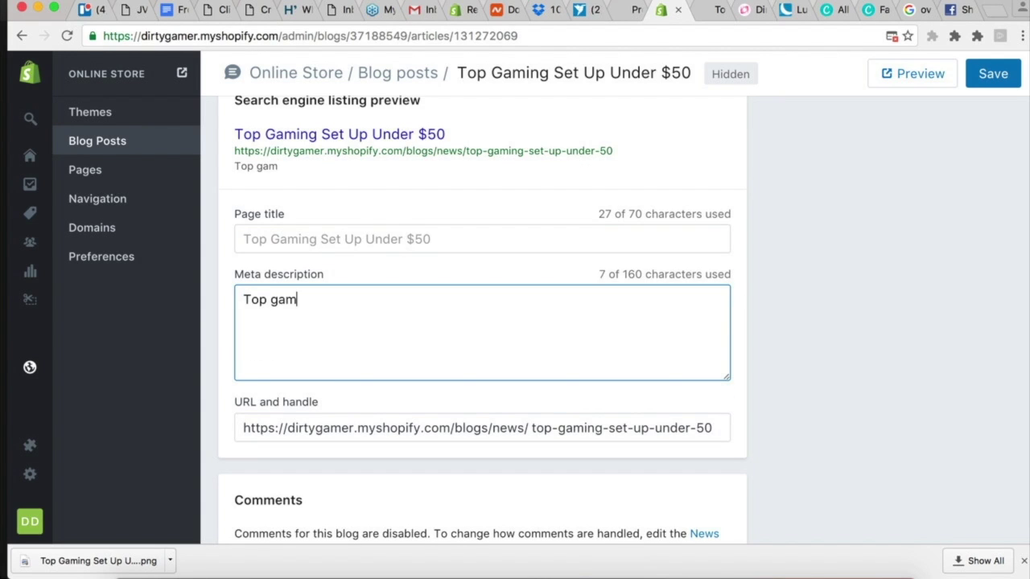
pyautogui.scroll(10, 579, 278)
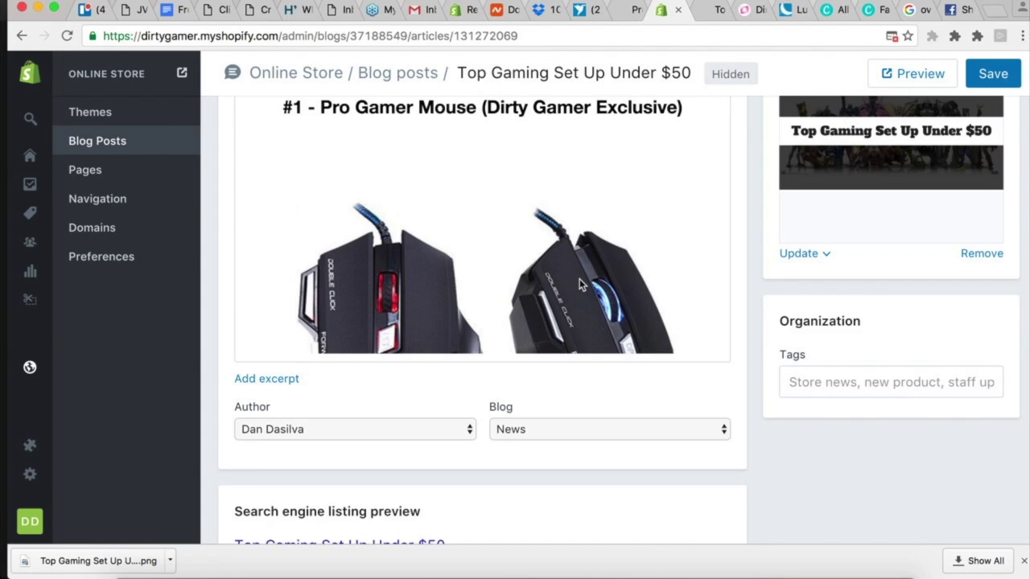
pyautogui.scroll(-15, 581, 284)
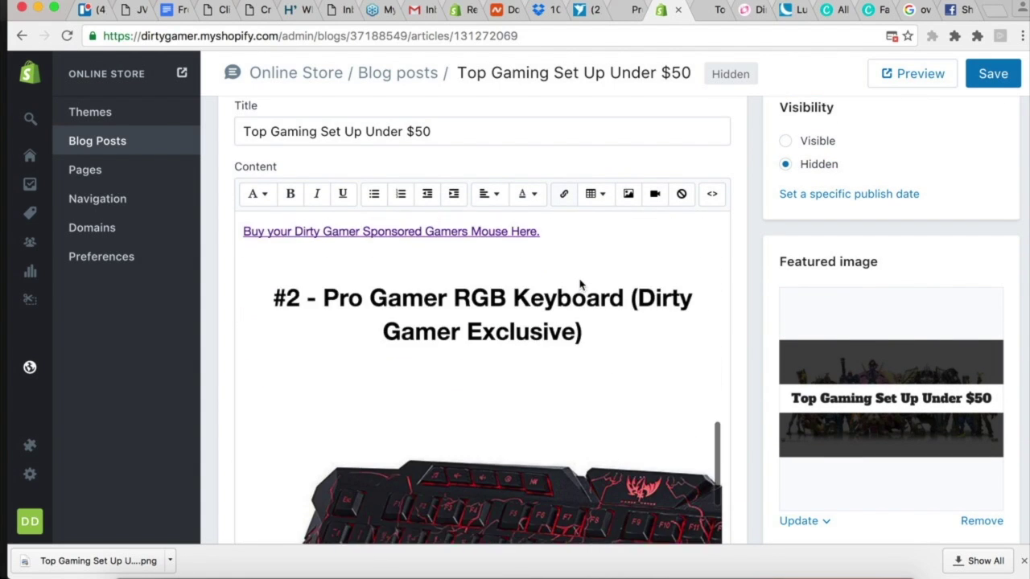
pyautogui.scroll(-10, 579, 284)
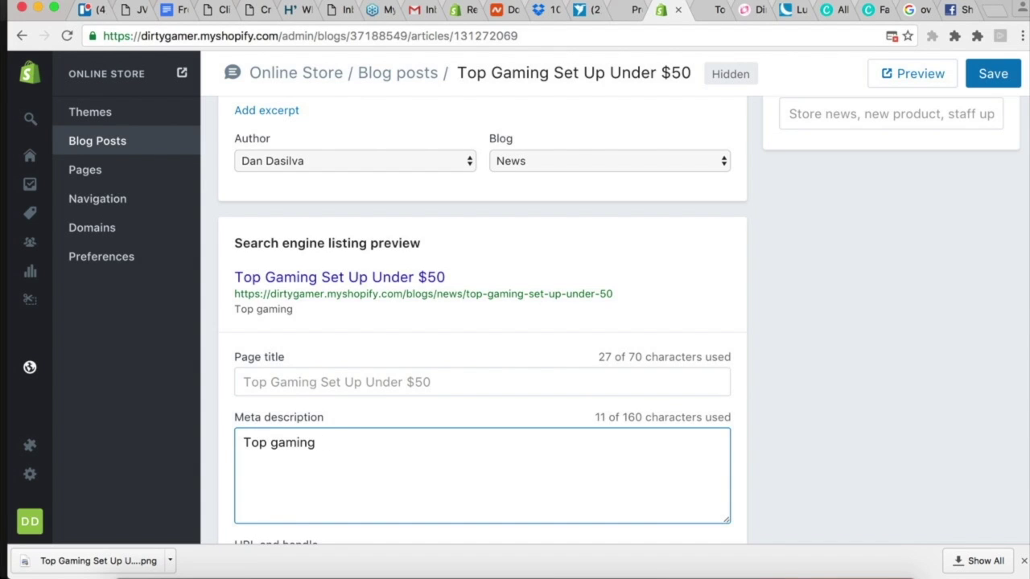
pyautogui.write('essentials under $50 that every gmaer')
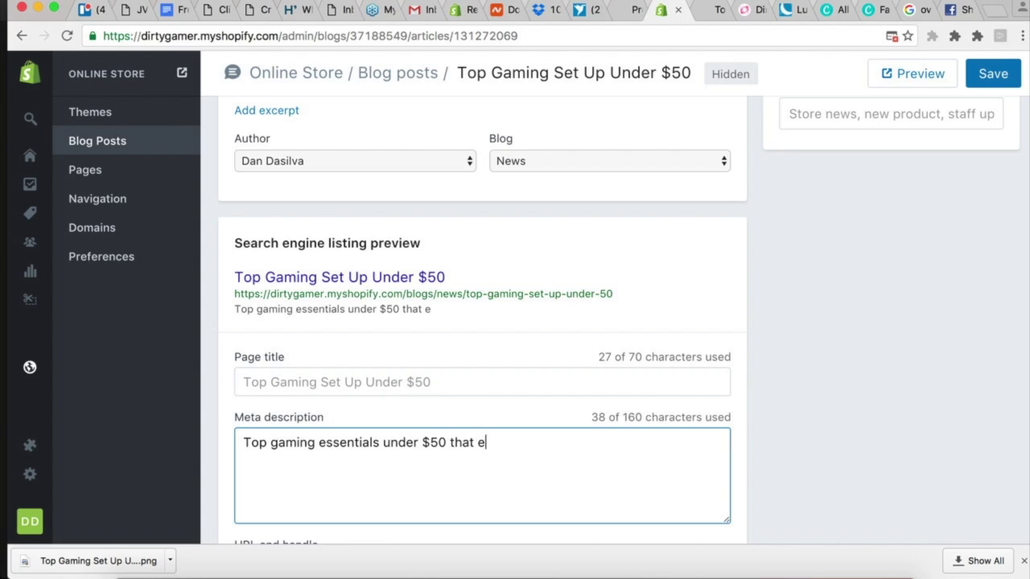
pyautogui.press('BackSpace')
pyautogui.press('BackSpace')
pyautogui.press('BackSpace')
pyautogui.press('BackSpace')
pyautogui.write('amer must have.')
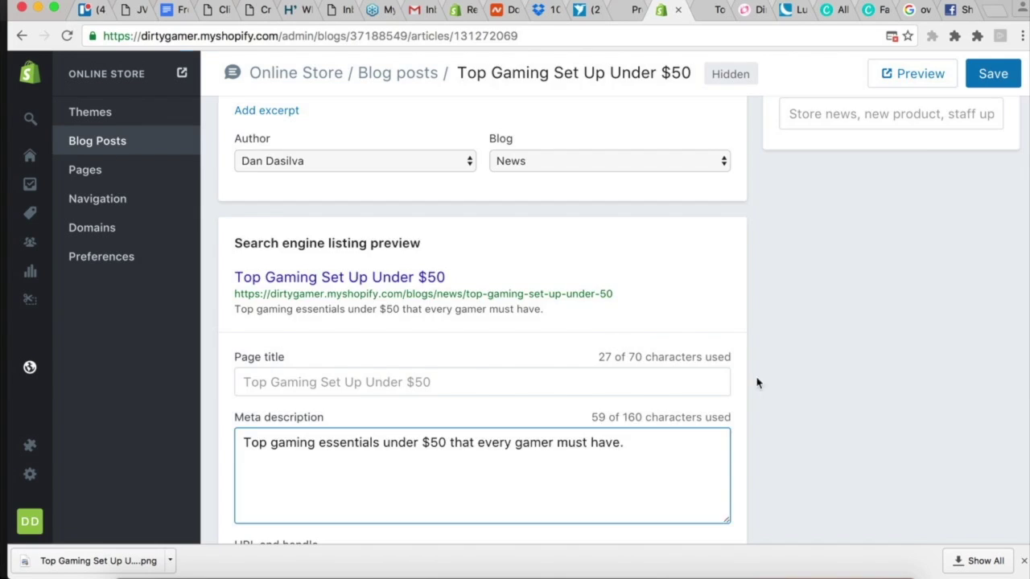
# Reopen the "Top Gaming Set Up Under $50" post from the blog posts list, set its visibility to Visible and save
pyautogui.click(100, 149)
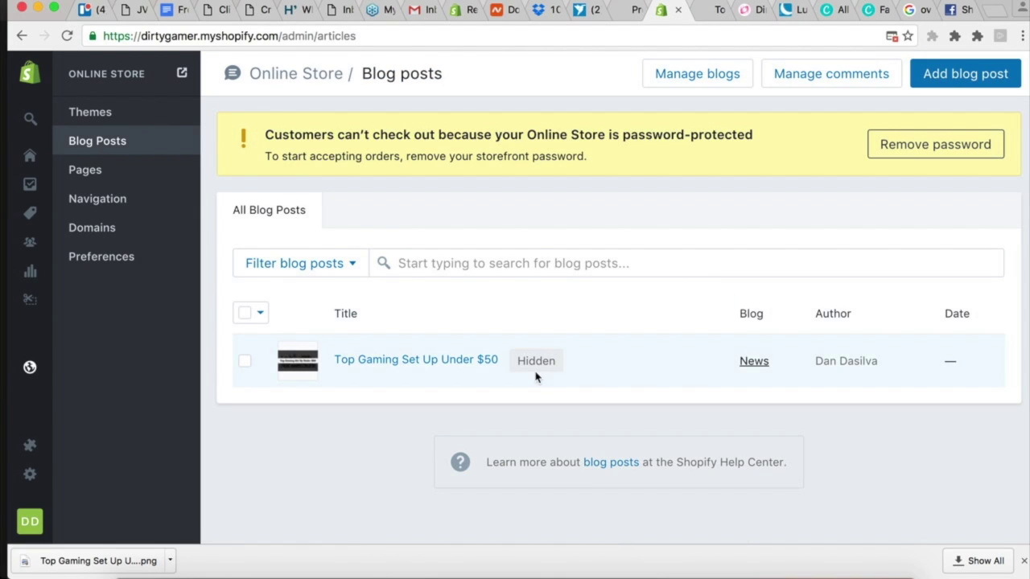
pyautogui.click(403, 362)
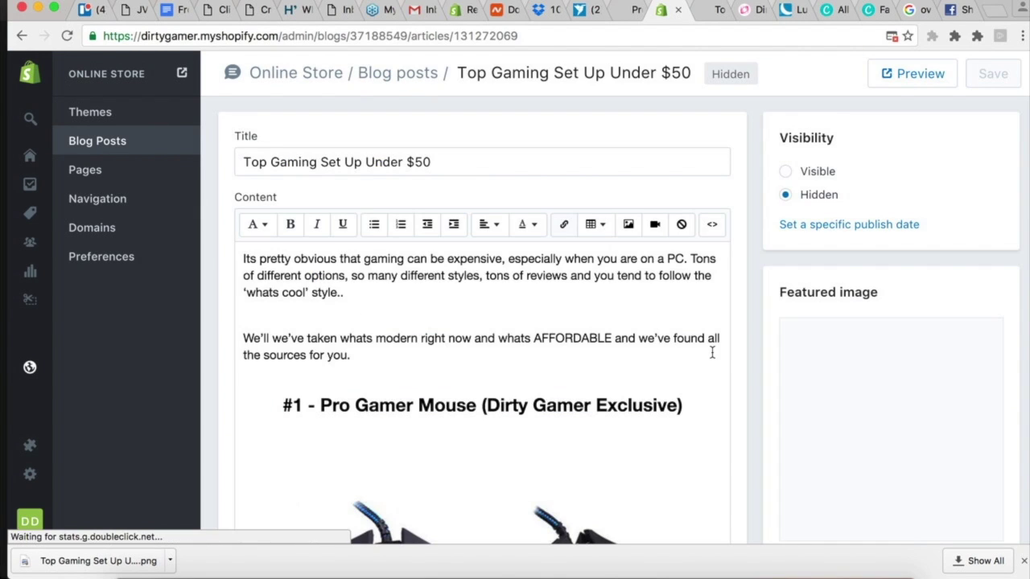
pyautogui.click(784, 173)
pyautogui.click(989, 75)
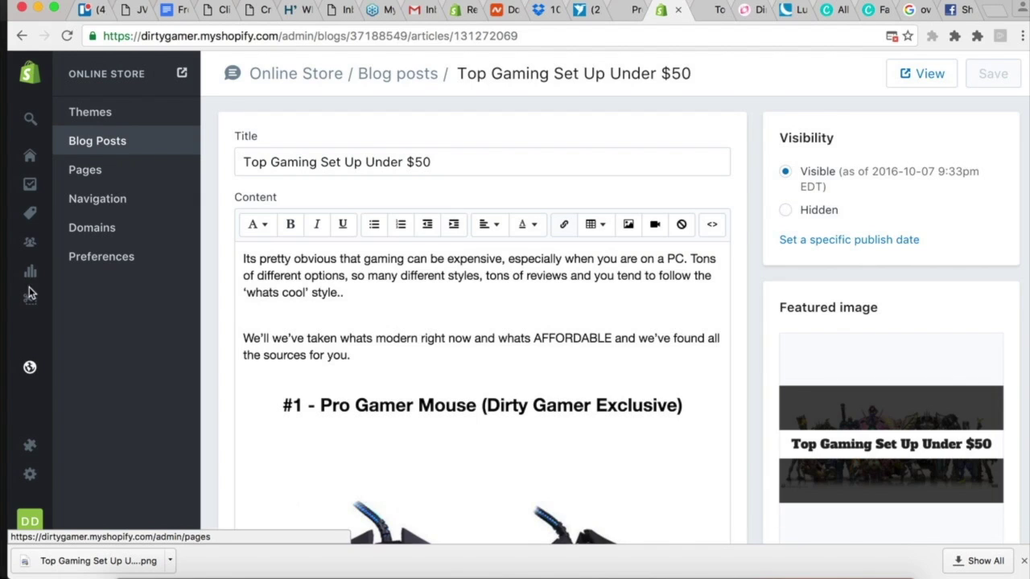
# Turn off password protection for the storefront in the online store preferences and save the settings
pyautogui.click(32, 367)
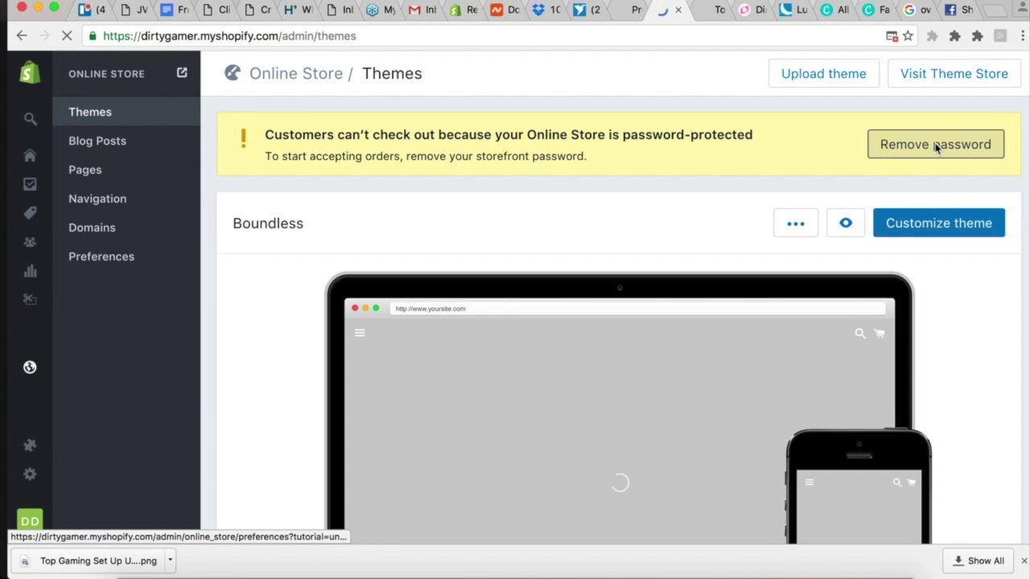
pyautogui.click(934, 145)
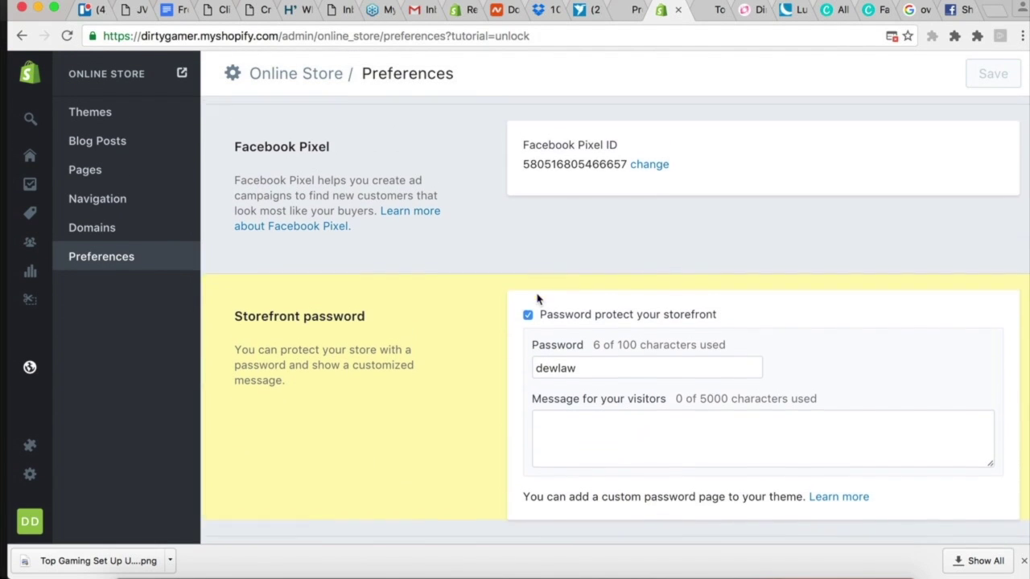
pyautogui.click(524, 339)
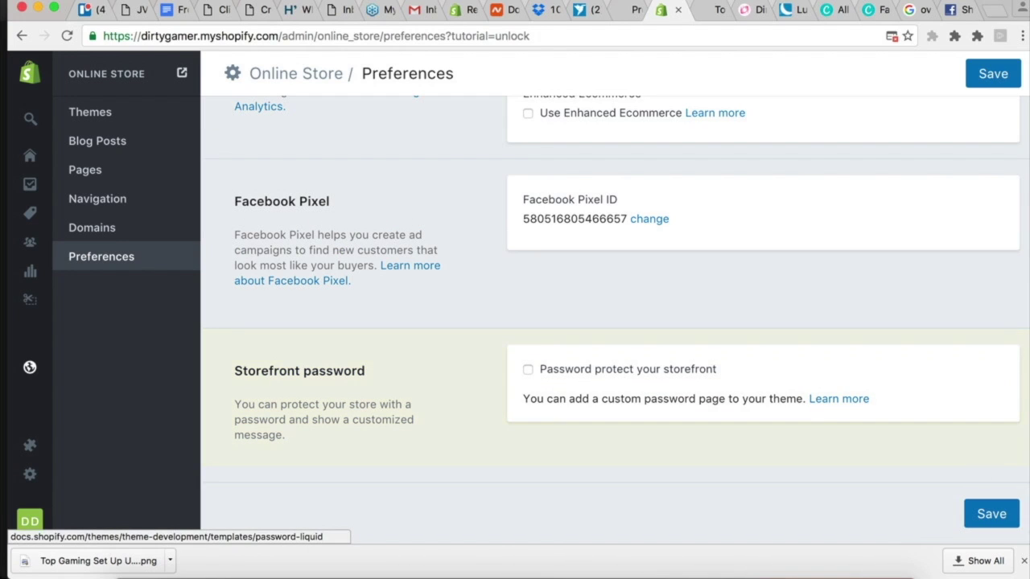
pyautogui.click(988, 515)
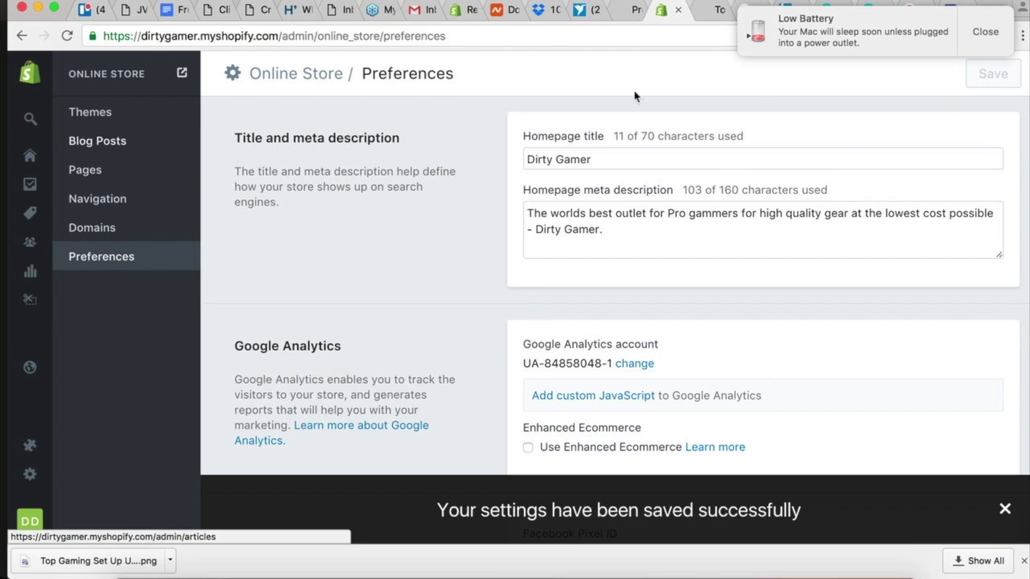
# Return to Facebook's Sharing Debugger and debug the blog post's preview link again
pyautogui.click(959, 11)
pyautogui.scroll(10, 563, 322)
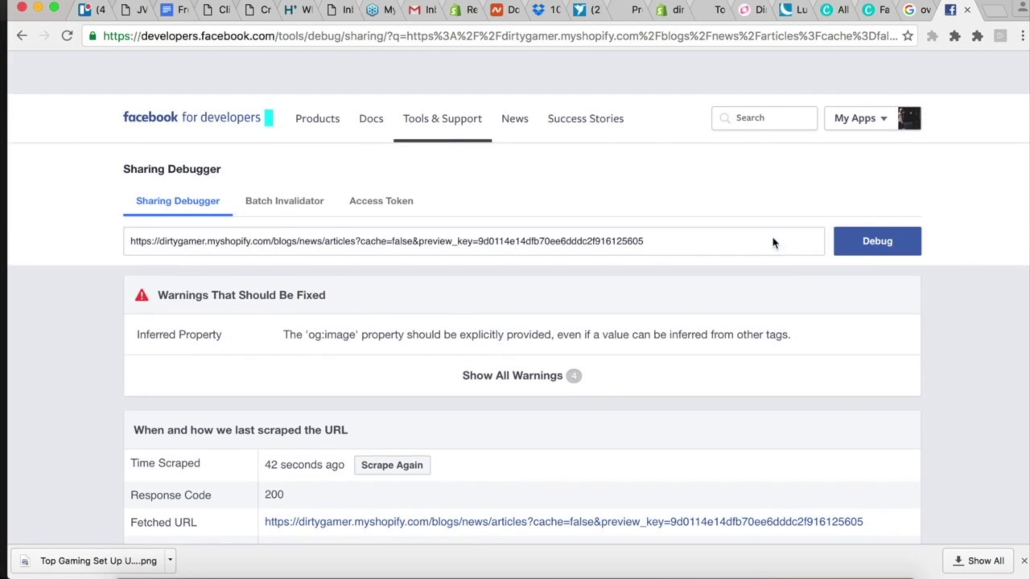
pyautogui.click(869, 200)
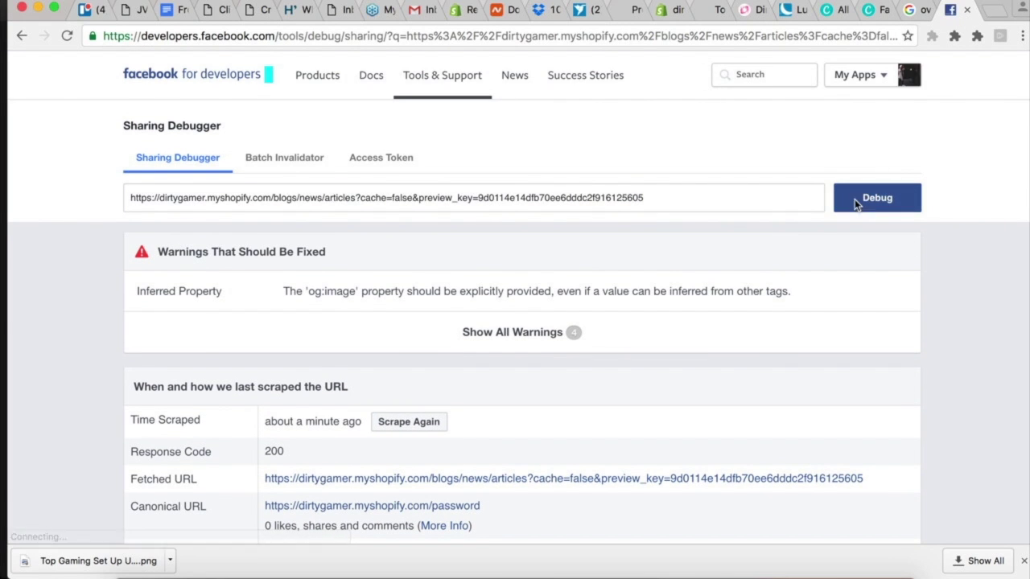
pyautogui.scroll(-15, 737, 326)
pyautogui.scroll(13, 737, 325)
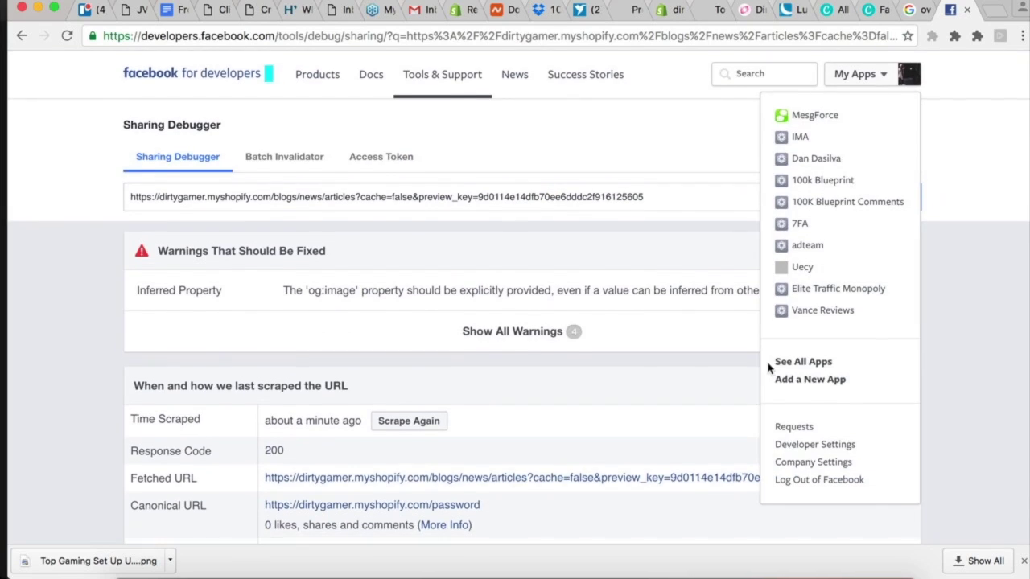
pyautogui.scroll(-7, 770, 368)
pyautogui.scroll(8, 770, 368)
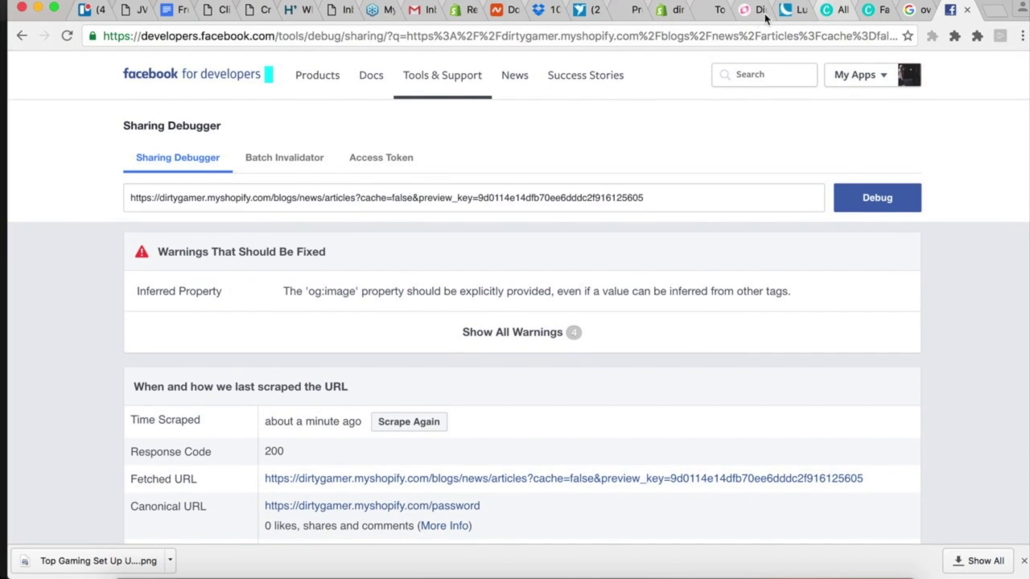
# Open the live "Top Gaming Set Up Under $50" post from the storefront's blog and copy its web address
pyautogui.click(660, 11)
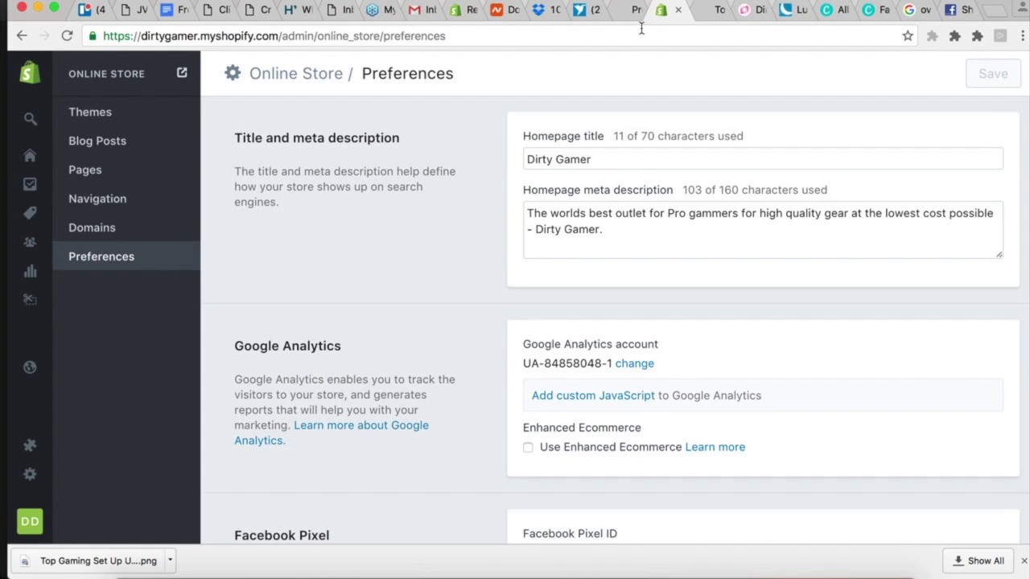
pyautogui.click(704, 9)
pyautogui.click(551, 157)
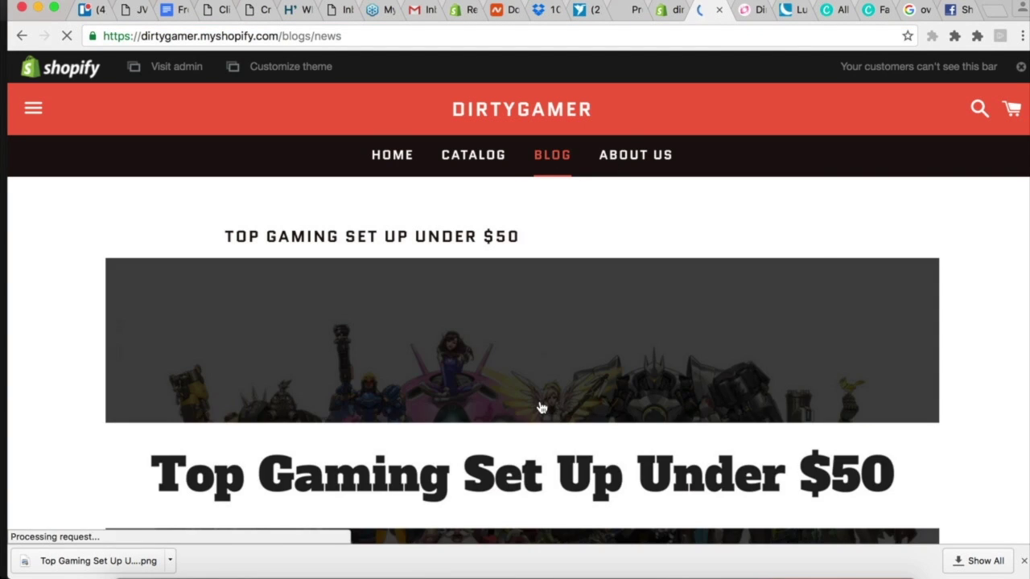
pyautogui.scroll(-3, 541, 407)
pyautogui.scroll(-6, 464, 469)
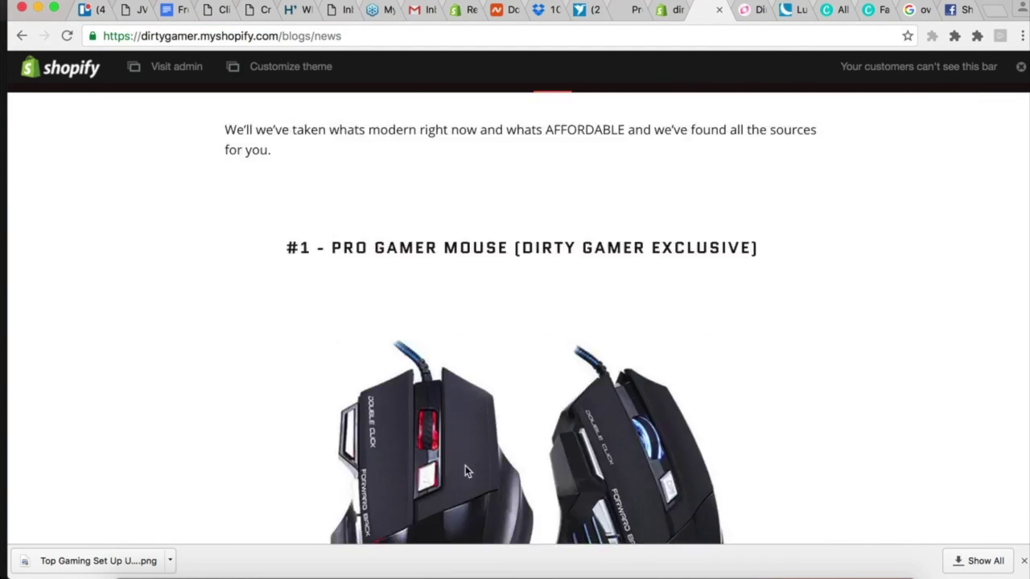
pyautogui.scroll(5, 561, 152)
pyautogui.click(535, 191)
pyautogui.click(379, 37)
pyautogui.hotkey('ctrl', 'x')
pyautogui.click(959, 16)
pyautogui.tripleClick(656, 204)
pyautogui.hotkey('ctrl', 'v')
pyautogui.click(877, 199)
pyautogui.click(483, 252)
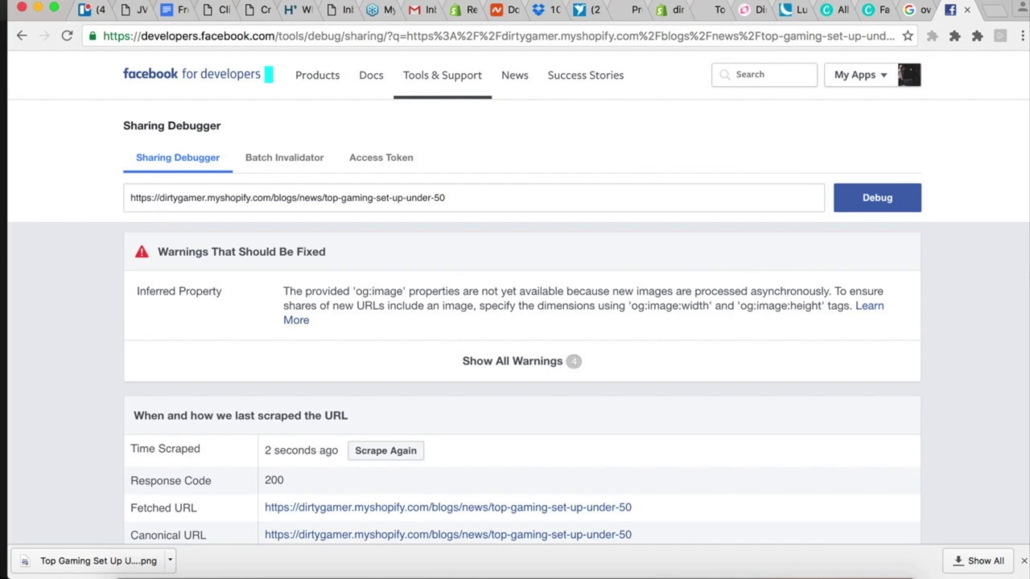
# Scrape the live post's URL again and check the image in its link preview
pyautogui.scroll(-10, 959, 358)
pyautogui.scroll(8, 960, 361)
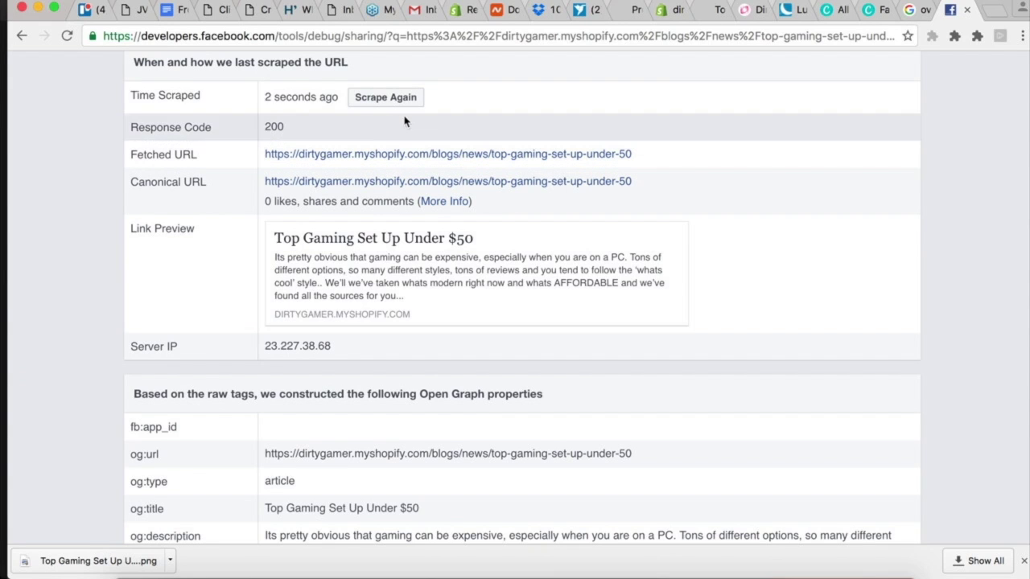
pyautogui.click(373, 102)
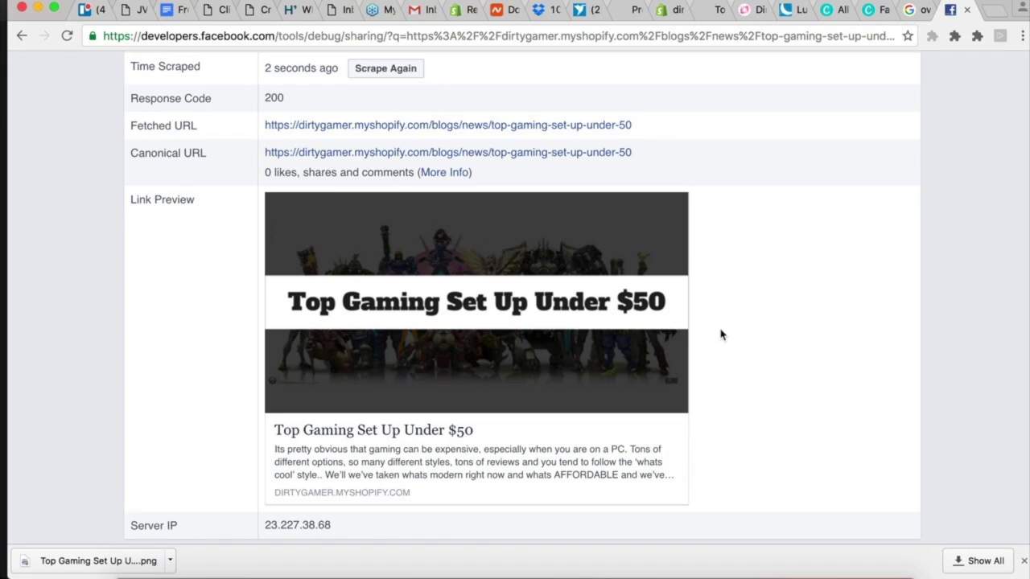
pyautogui.scroll(1, 728, 334)
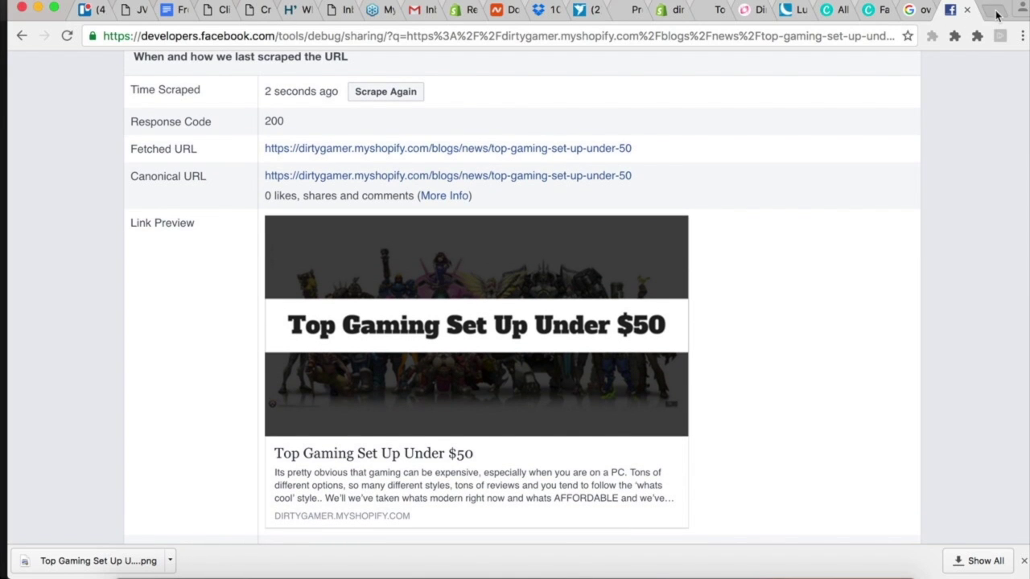
# Open facebook.com in a new browser tab and put the blog post's link into a new status post
pyautogui.click(996, 14)
pyautogui.write('facebook.com')
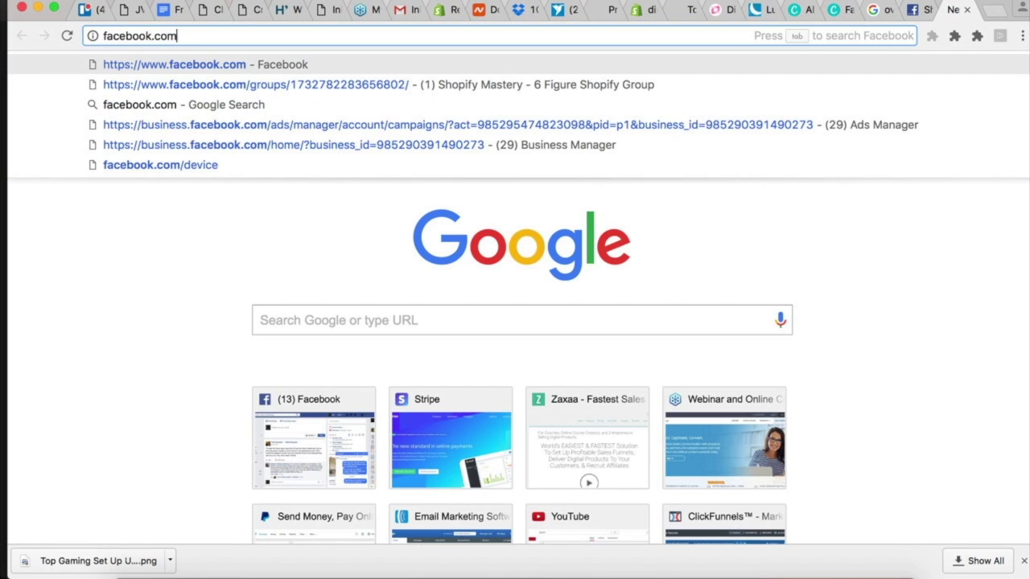
pyautogui.press('Return')
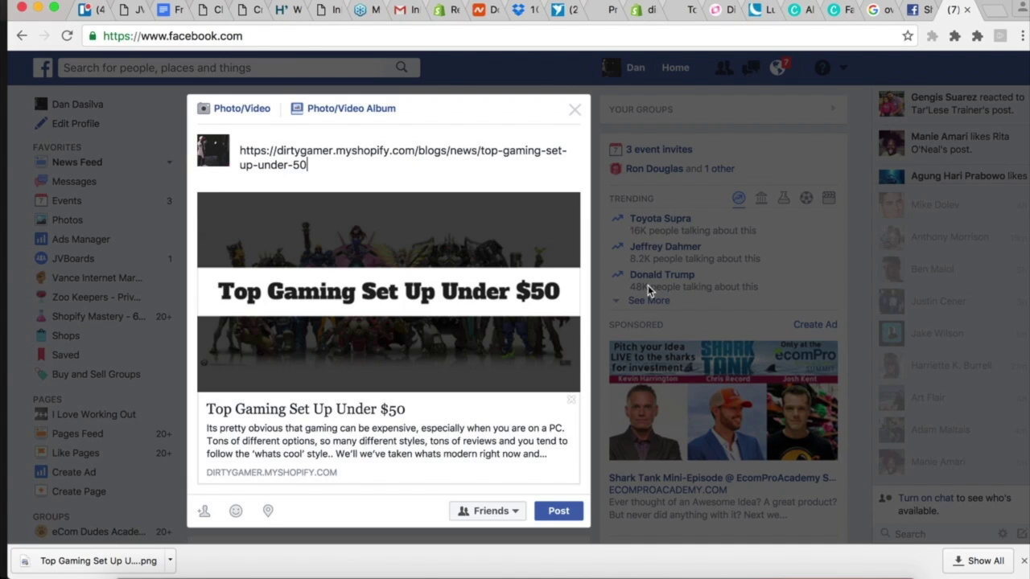
# Return to the Shopify admin, reopen the "Top Gaming Set Up Under $50" post from the blog posts list and review its content and search engine listing
pyautogui.click(648, 10)
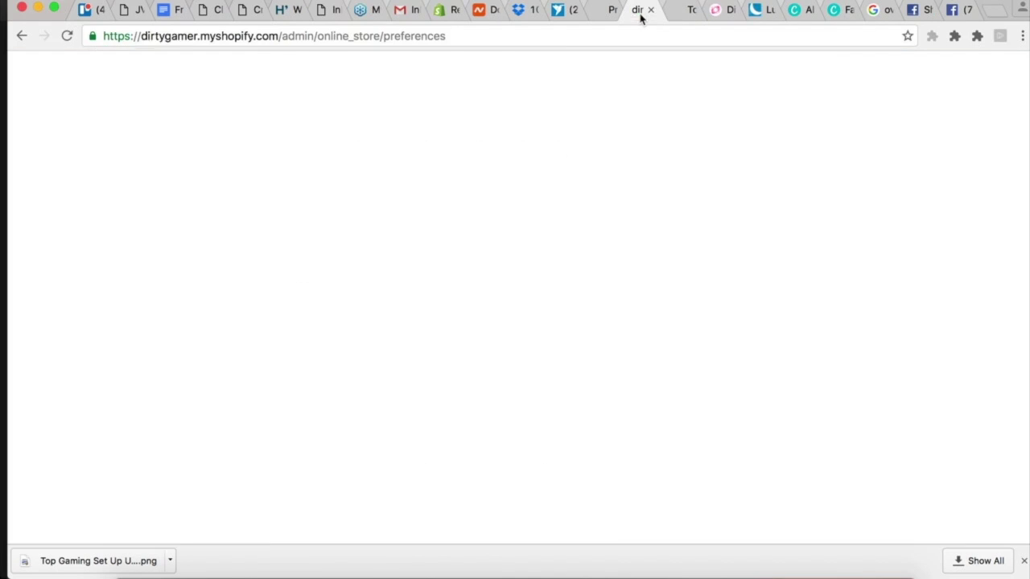
pyautogui.scroll(-5, 476, 303)
pyautogui.scroll(4, 476, 301)
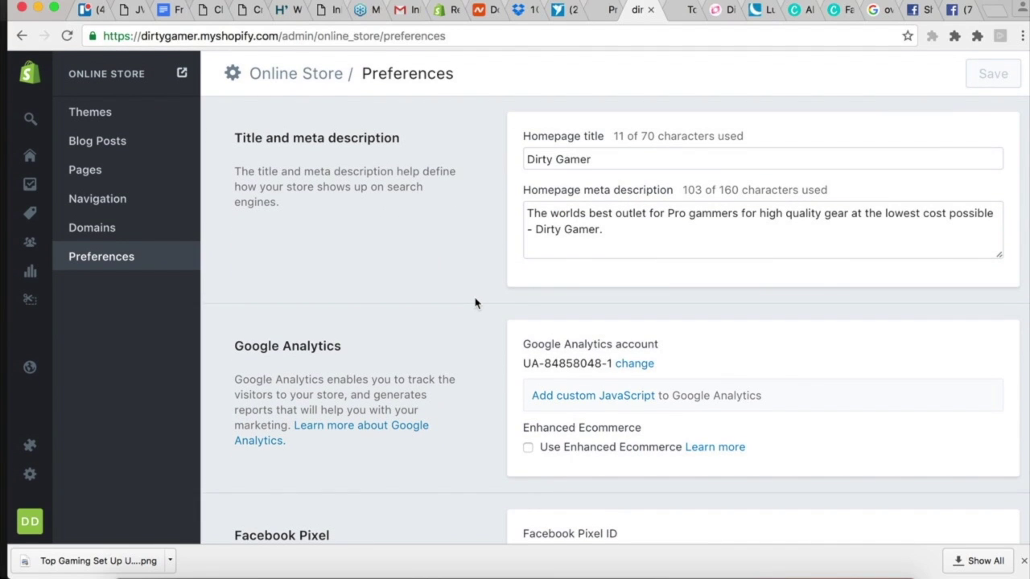
pyautogui.click(30, 368)
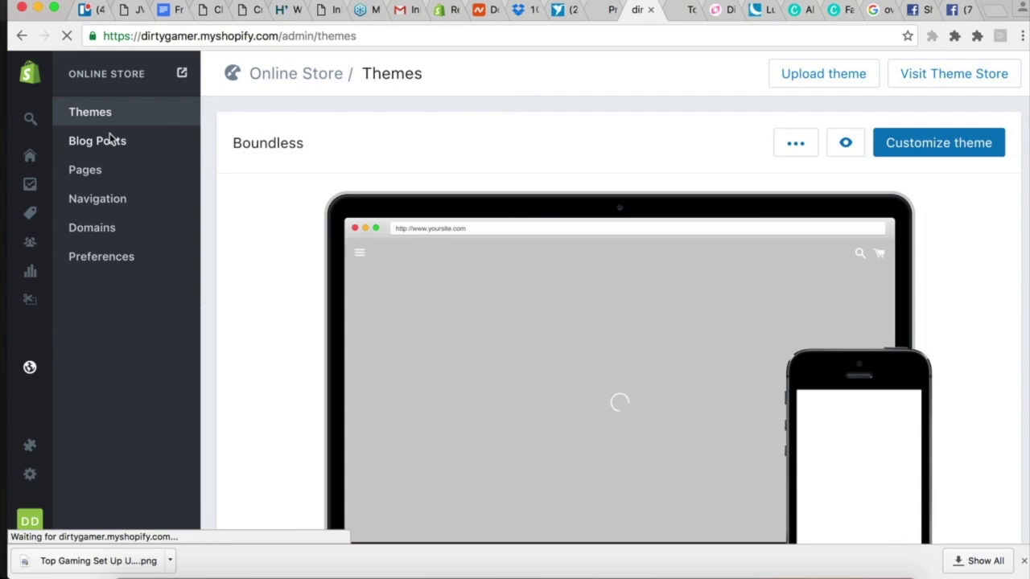
pyautogui.click(96, 147)
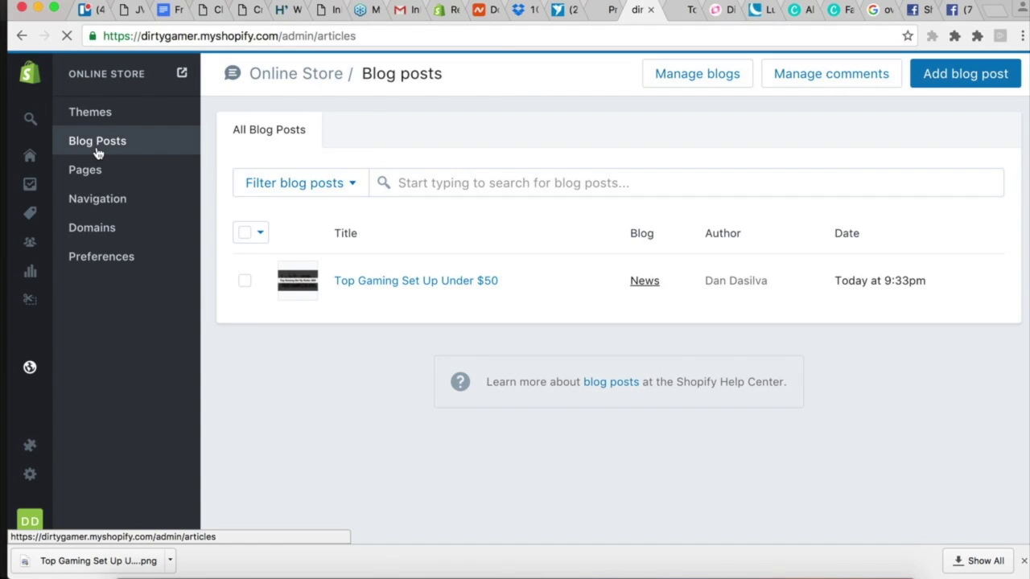
pyautogui.click(432, 282)
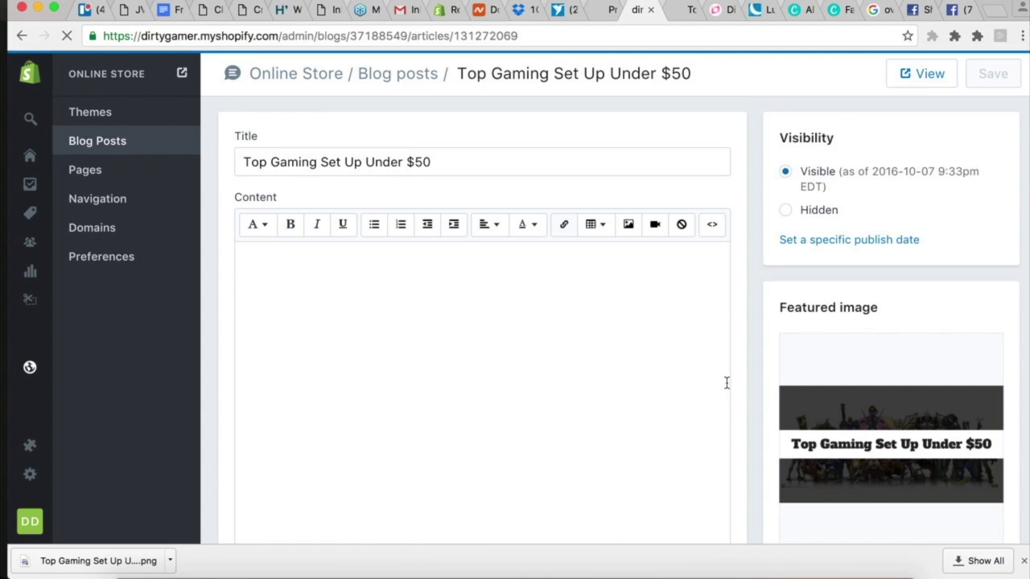
pyautogui.scroll(-10, 727, 382)
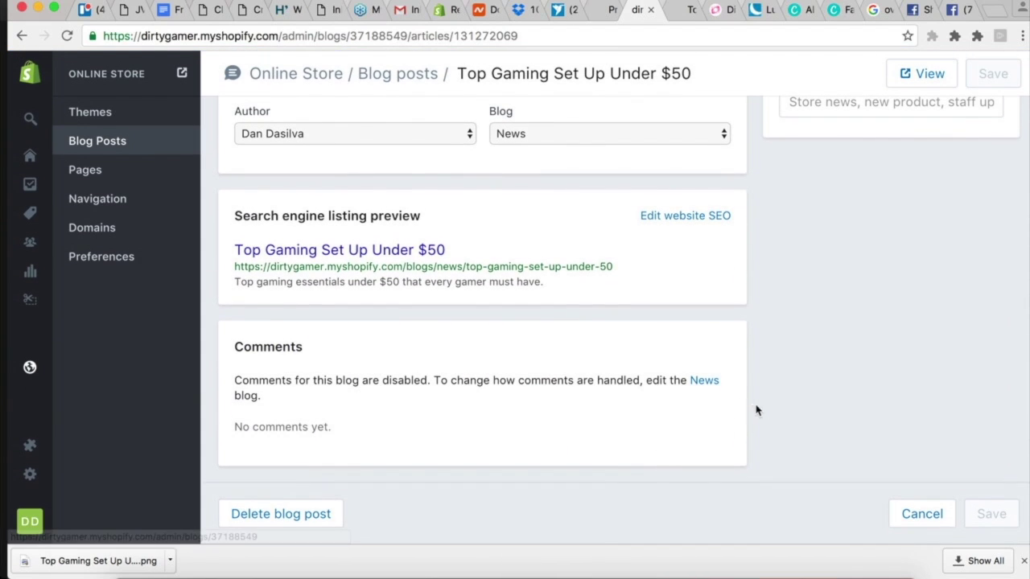
pyautogui.scroll(10, 761, 287)
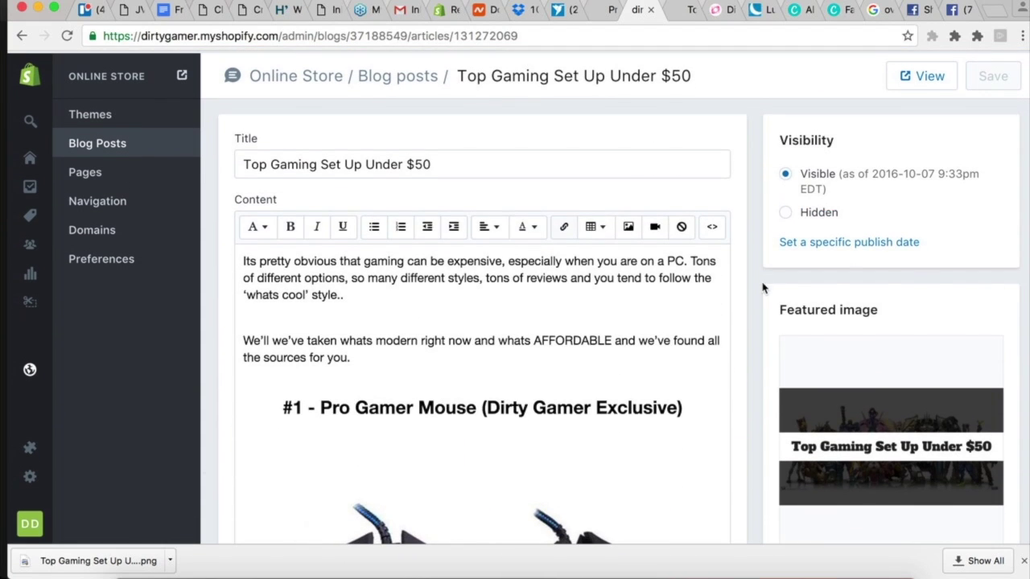
pyautogui.click(726, 1)
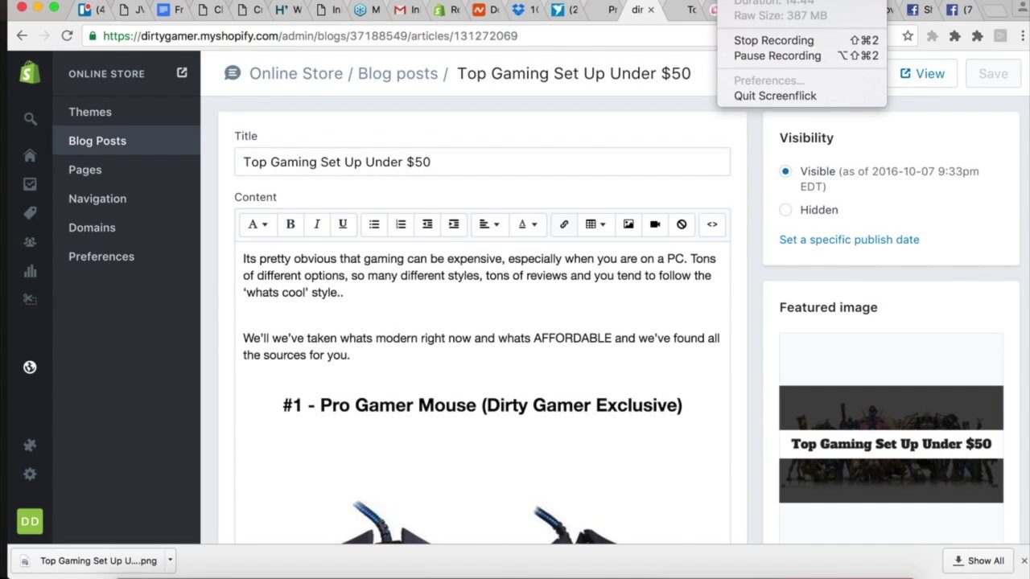
pyautogui.click(758, 166)
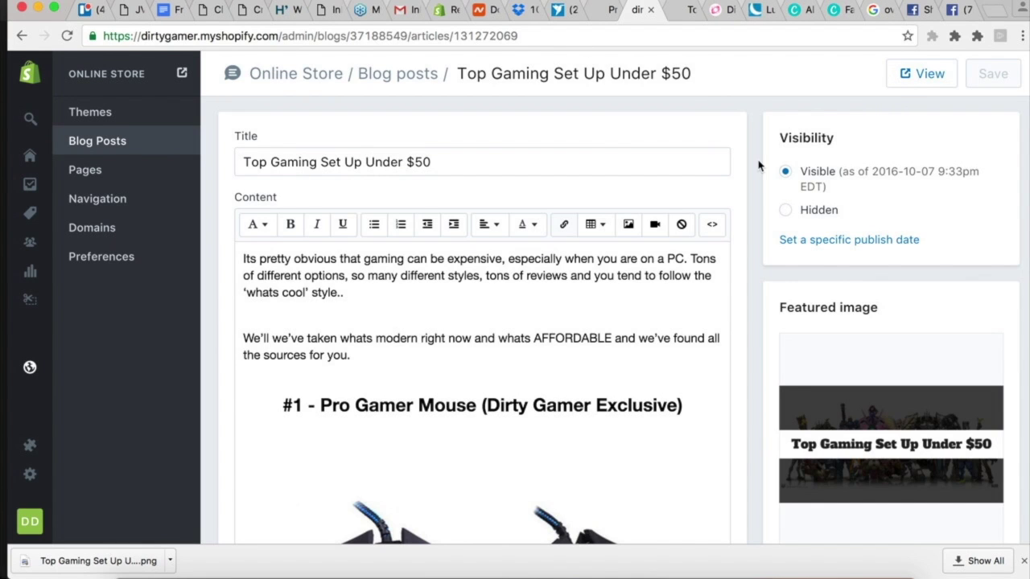
pyautogui.scroll(-15, 379, 426)
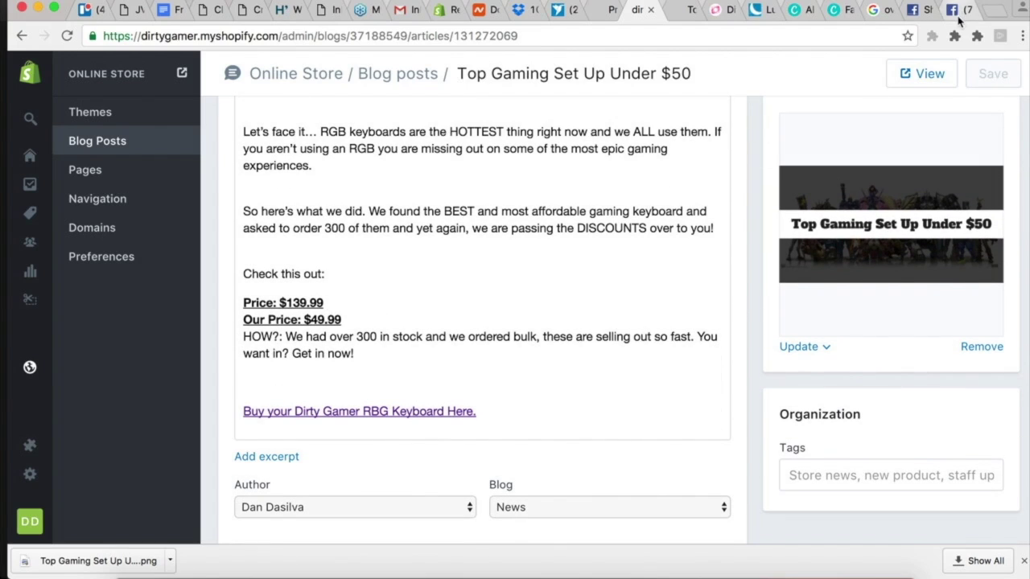
# Switch to Facebook Ads Manager, open the Dirty Gamer account's pixel page and examine its traffic chart and events
pyautogui.click(958, 19)
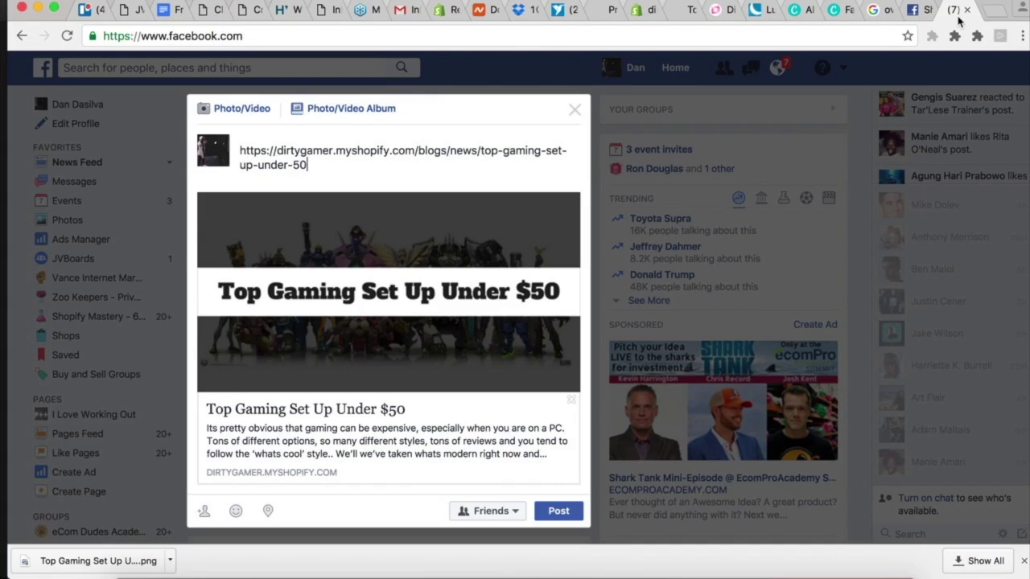
pyautogui.click(868, 120)
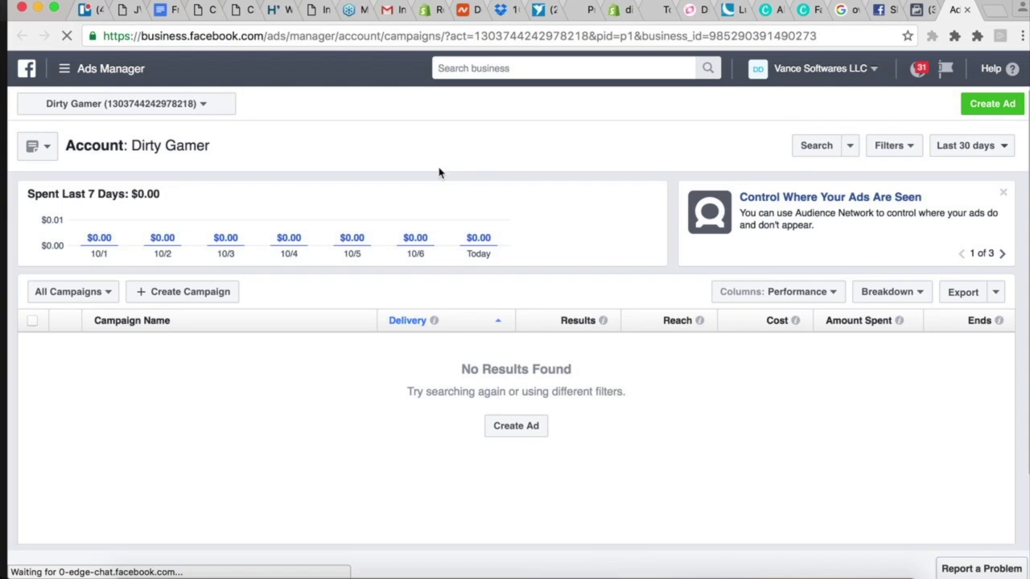
pyautogui.click(64, 69)
pyautogui.click(33, 234)
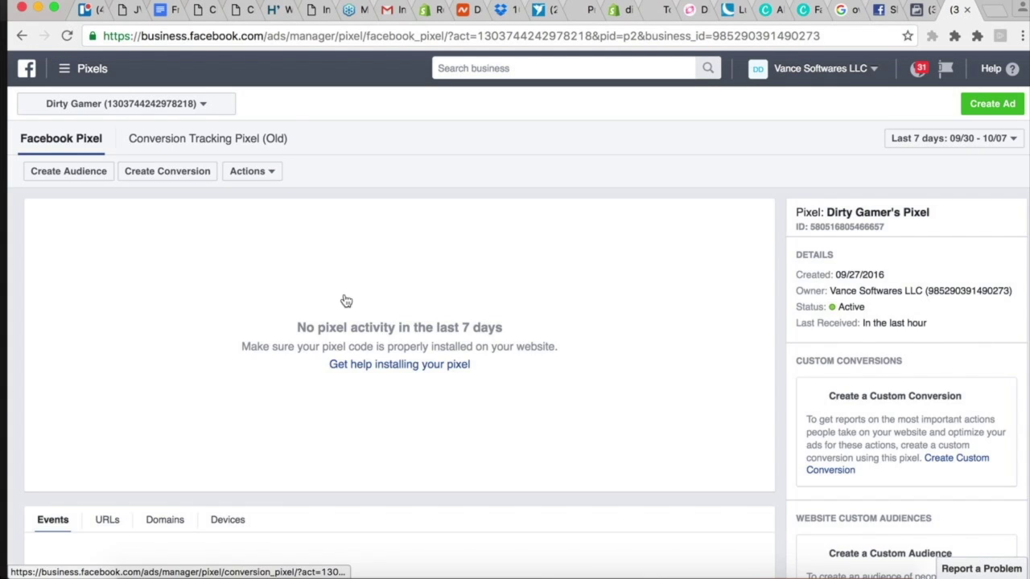
pyautogui.scroll(-3, 561, 301)
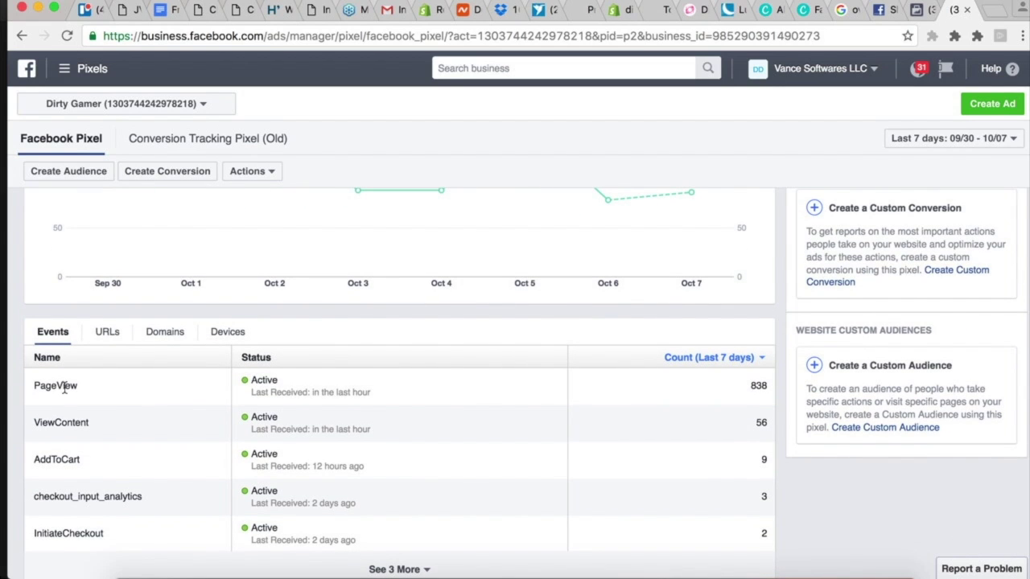
pyautogui.scroll(3, 726, 395)
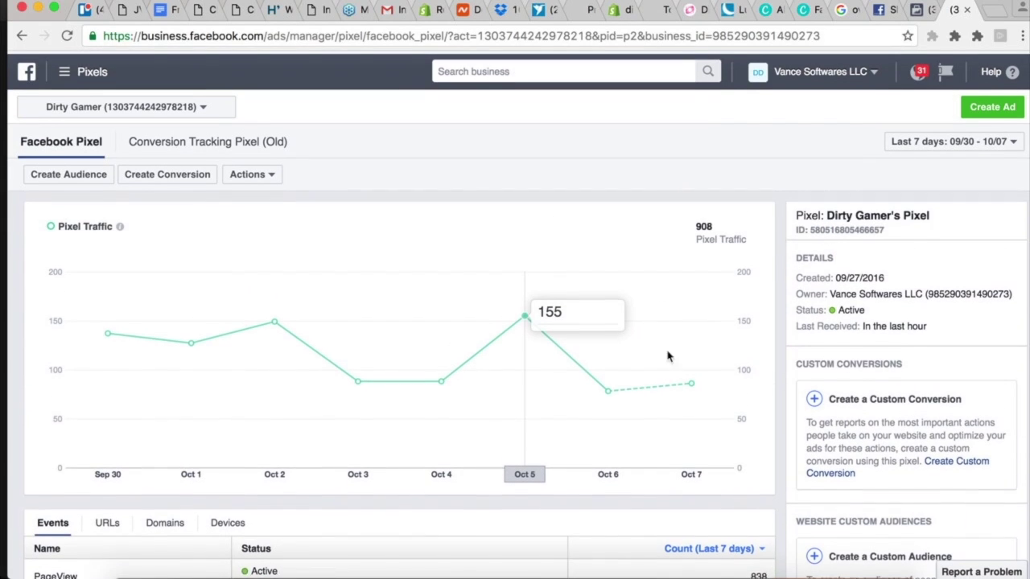
pyautogui.scroll(-5, 639, 346)
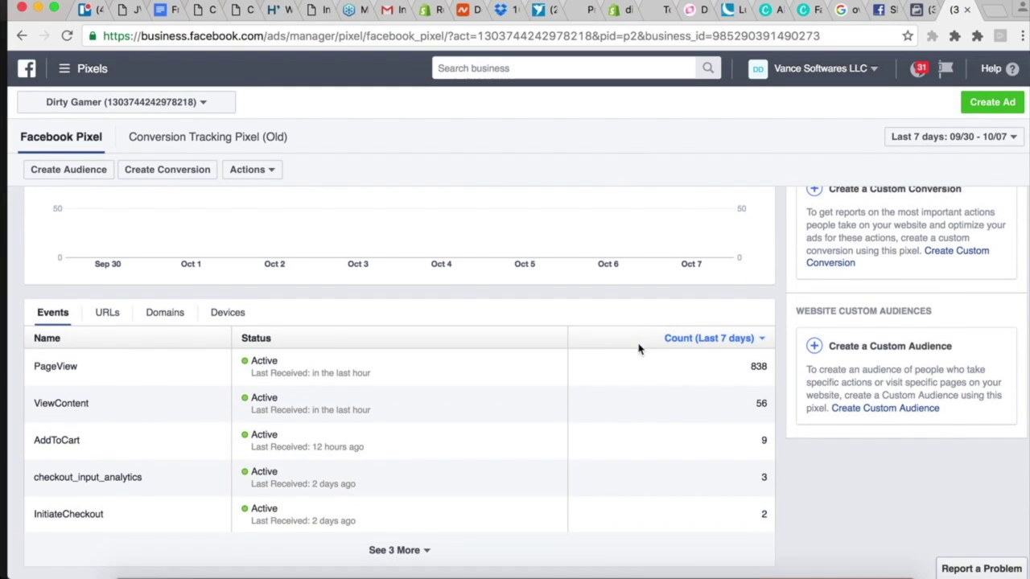
# Show the URLs tracked by the Dirty Gamer pixel, expand the list by ten more and examine the entries
pyautogui.click(103, 316)
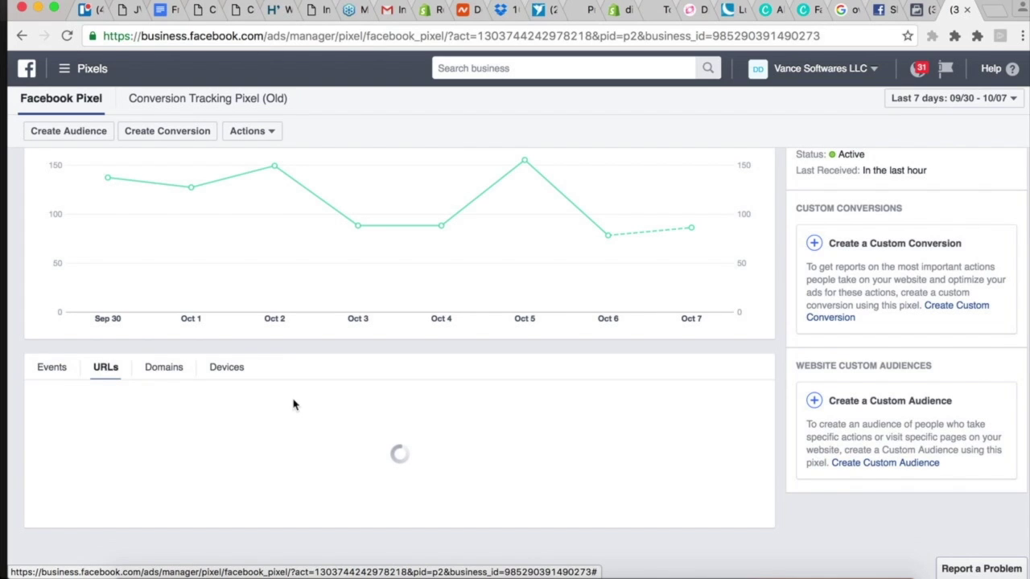
pyautogui.scroll(-1, 293, 404)
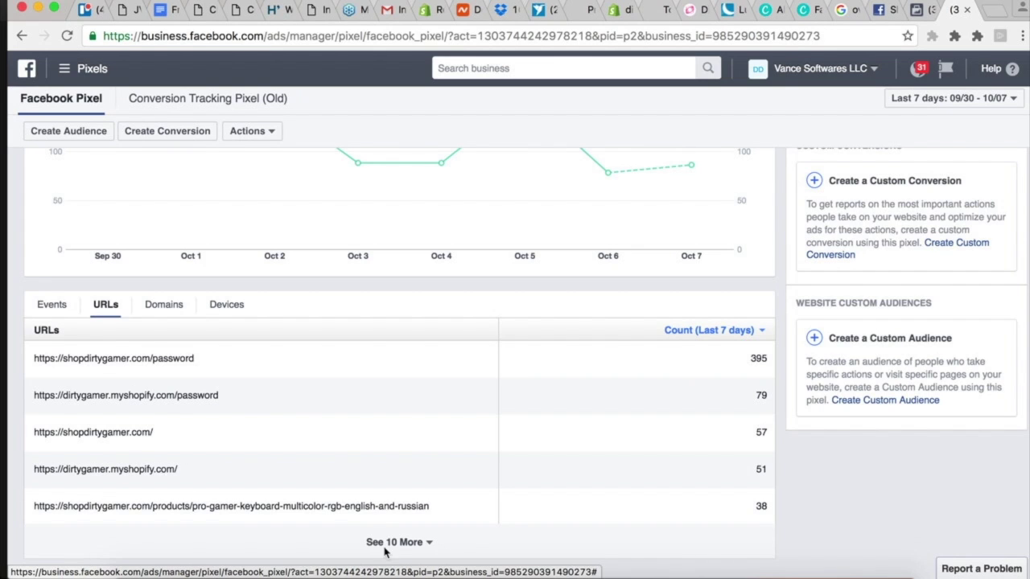
pyautogui.click(407, 541)
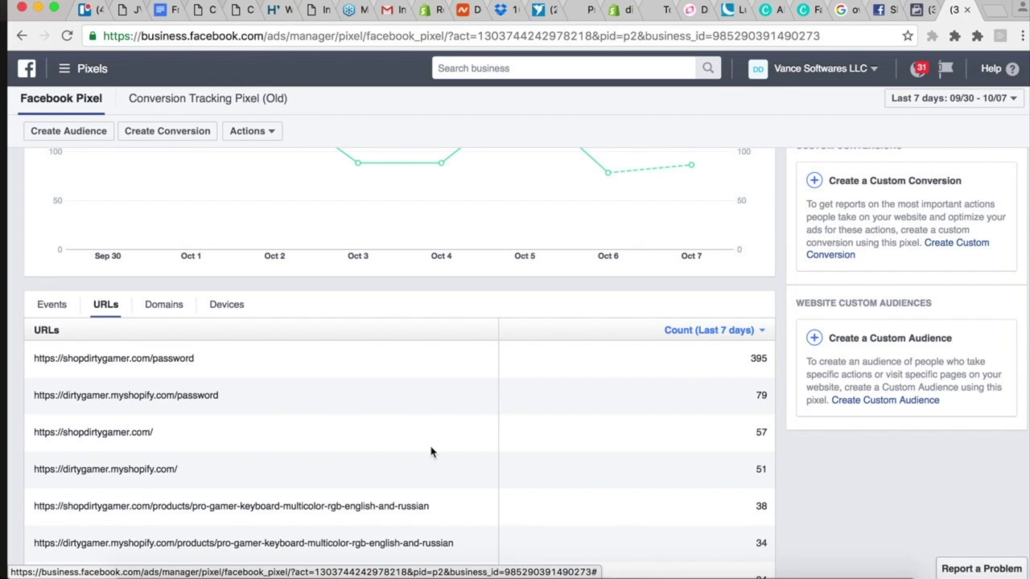
pyautogui.scroll(-5, 431, 452)
pyautogui.scroll(-2, 430, 452)
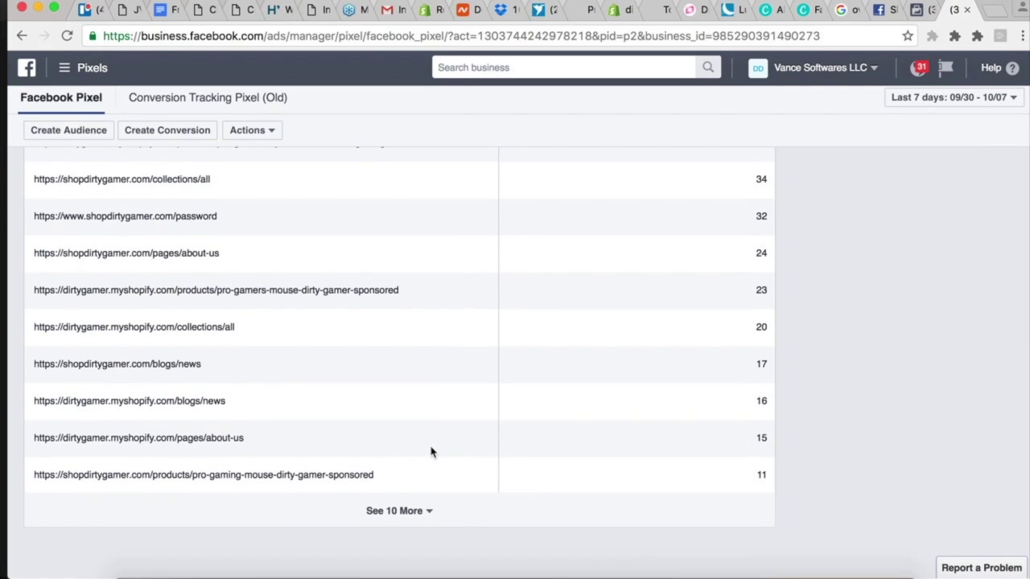
pyautogui.scroll(6, 411, 521)
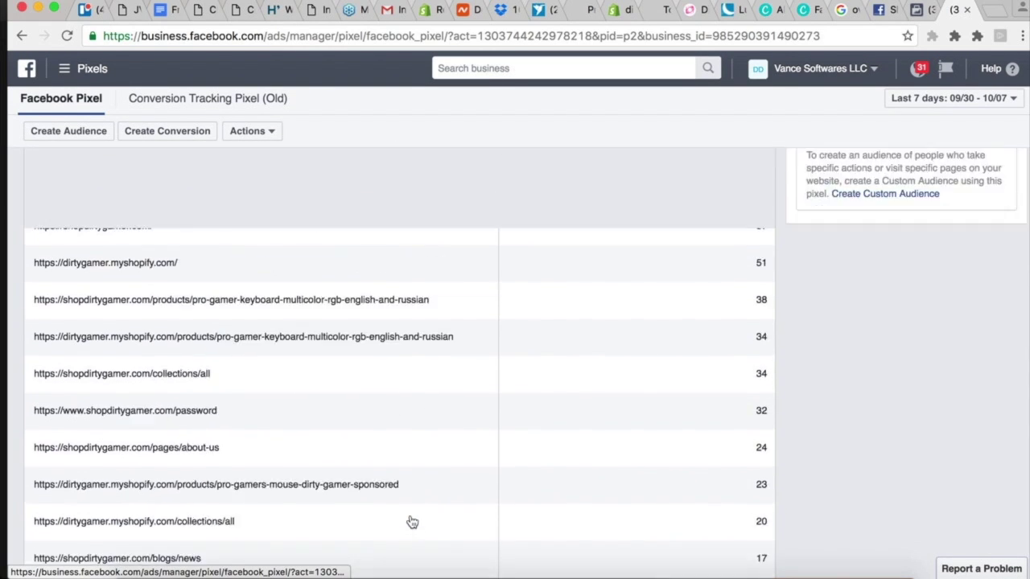
pyautogui.moveTo(453, 498); pyautogui.dragTo(207, 499)
pyautogui.click(205, 498)
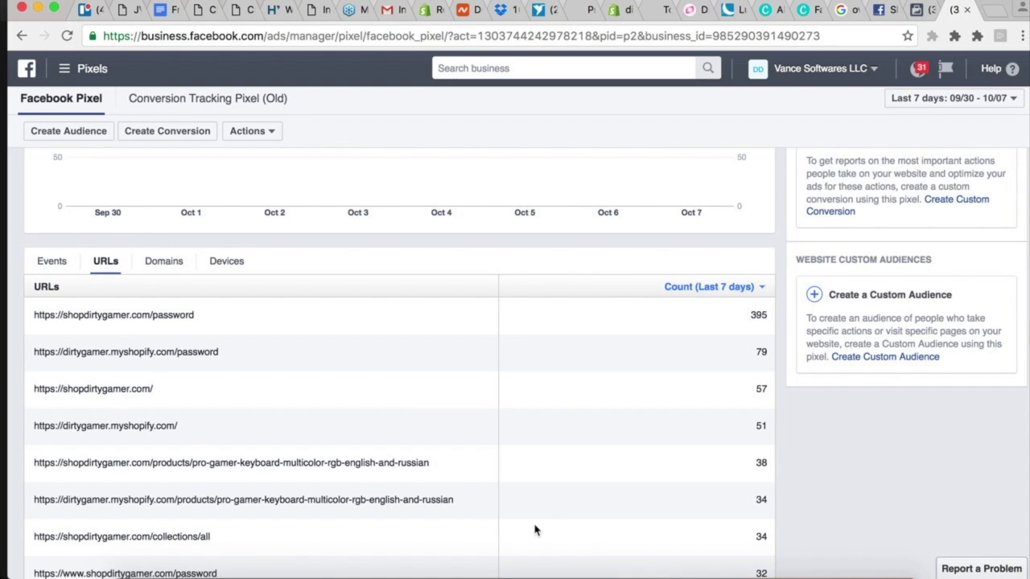
# Switch to the store's blog, reopen the "Top Gaming Set Up Under $50" post and copy its web address
pyautogui.scroll(4, 535, 529)
pyautogui.scroll(-6, 221, 412)
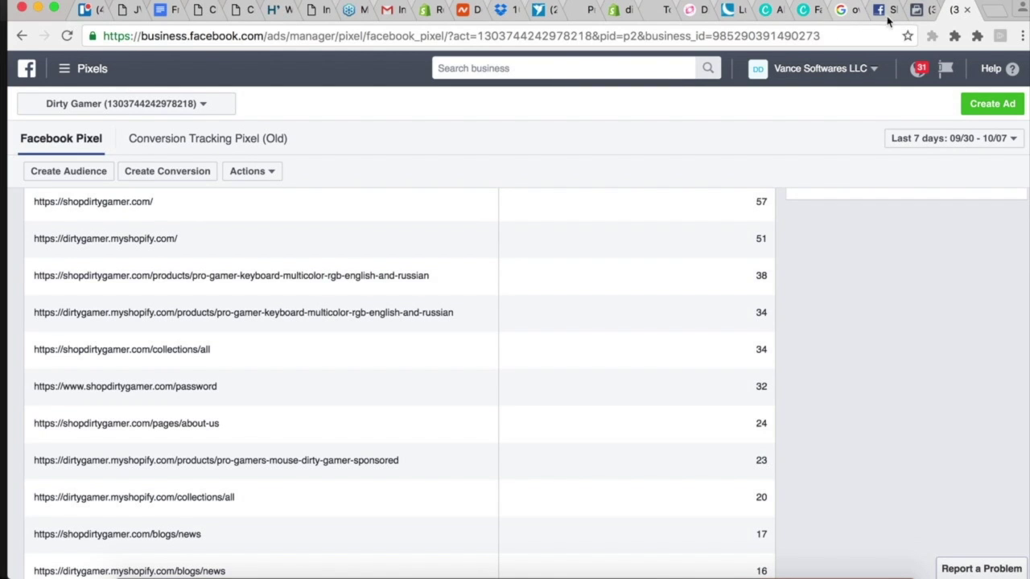
pyautogui.click(651, 11)
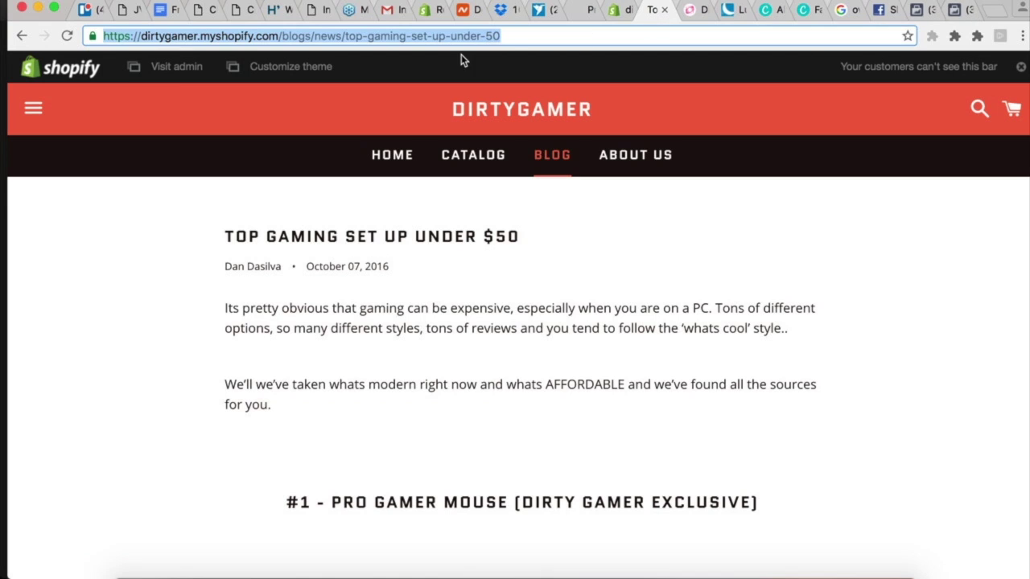
pyautogui.press('BackSpace')
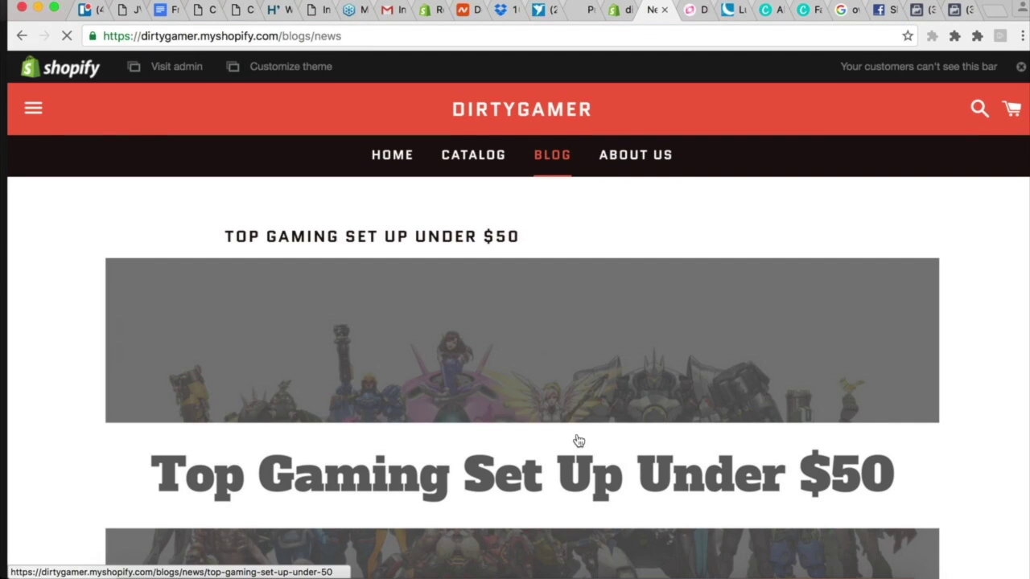
pyautogui.click(577, 439)
pyautogui.press('super+l')
pyautogui.press('BackSpace')
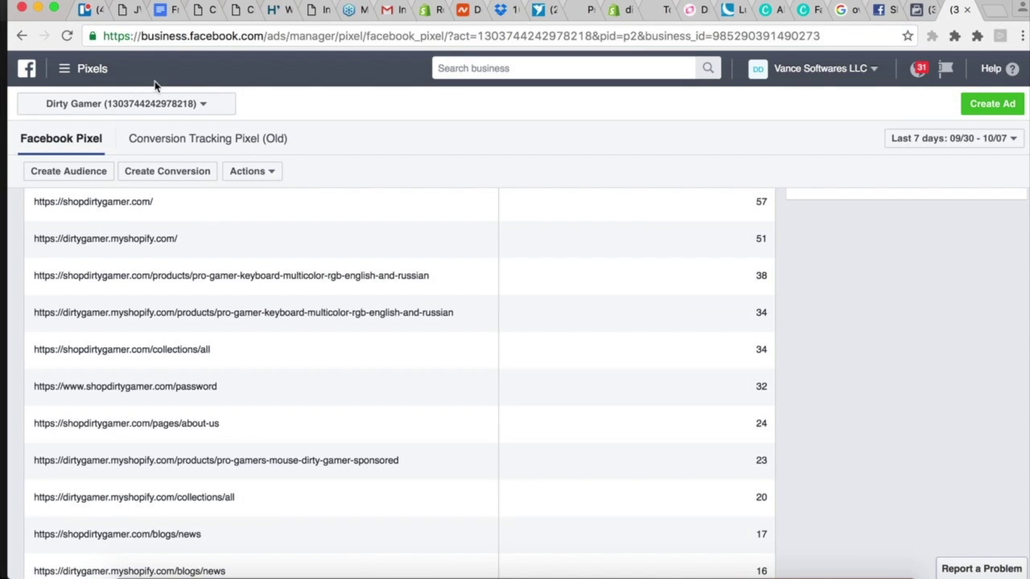
# Return to Facebook Ads Manager, go to Audiences and start a custom audience based on website traffic
pyautogui.click(65, 68)
pyautogui.click(45, 181)
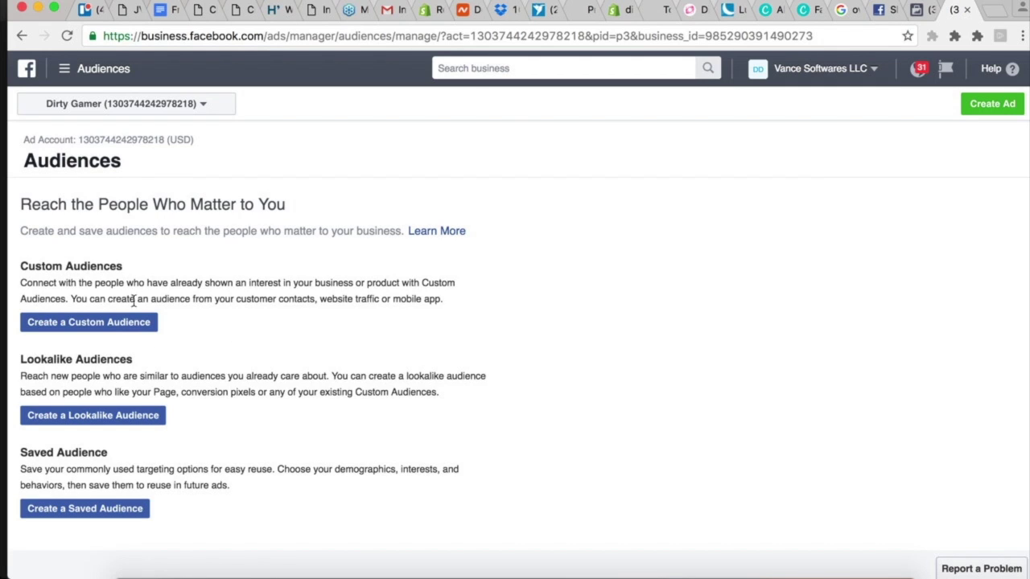
pyautogui.click(88, 323)
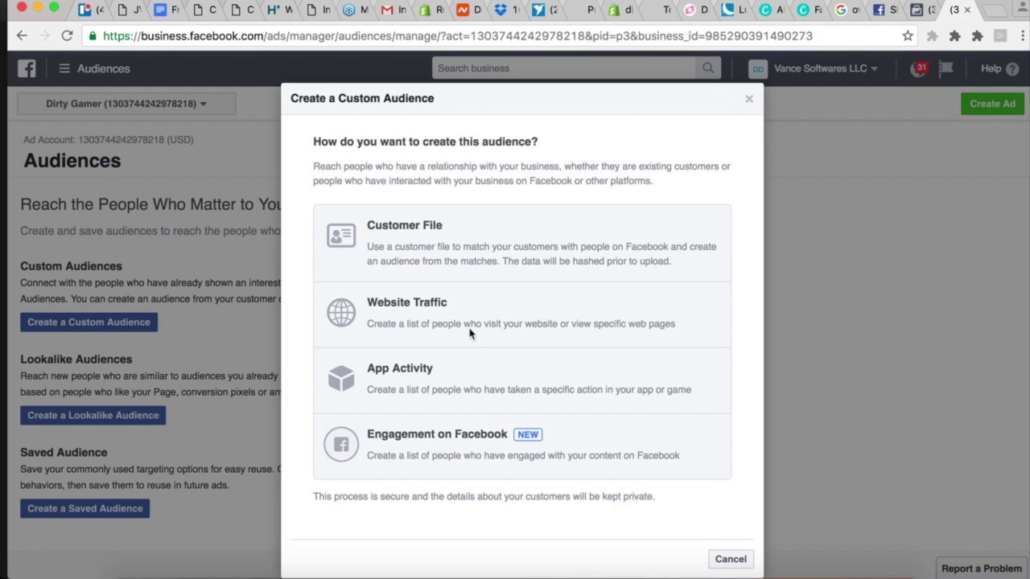
pyautogui.click(473, 334)
pyautogui.click(494, 247)
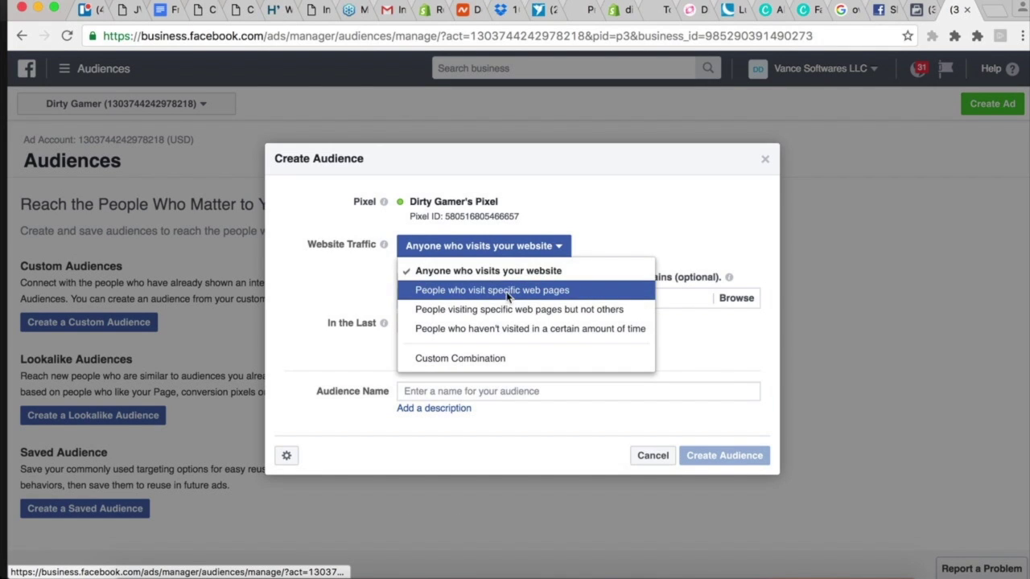
pyautogui.click(506, 291)
pyautogui.click(471, 304)
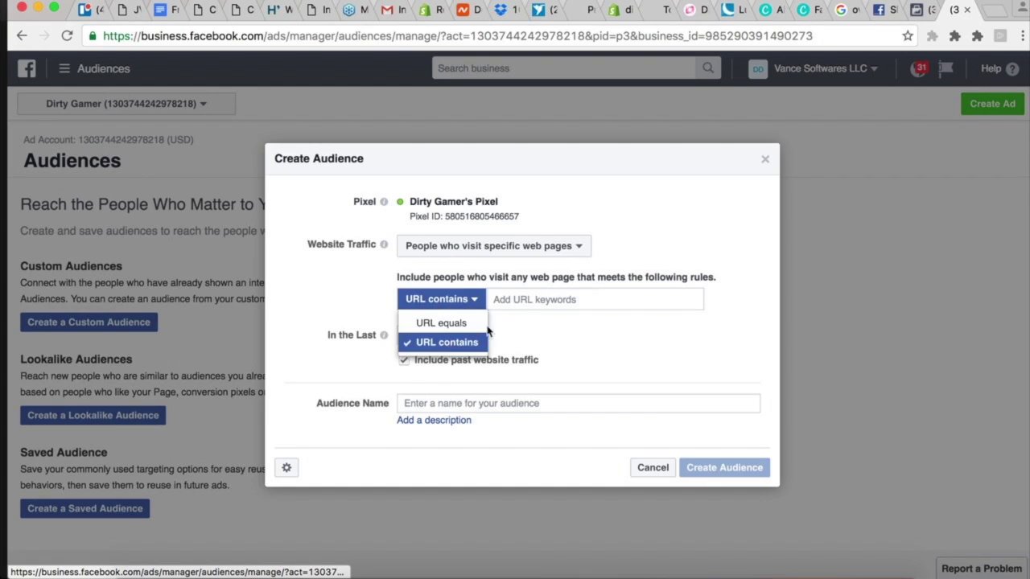
pyautogui.click(563, 299)
pyautogui.write('gaming-set-up-under-50')
pyautogui.press('Return')
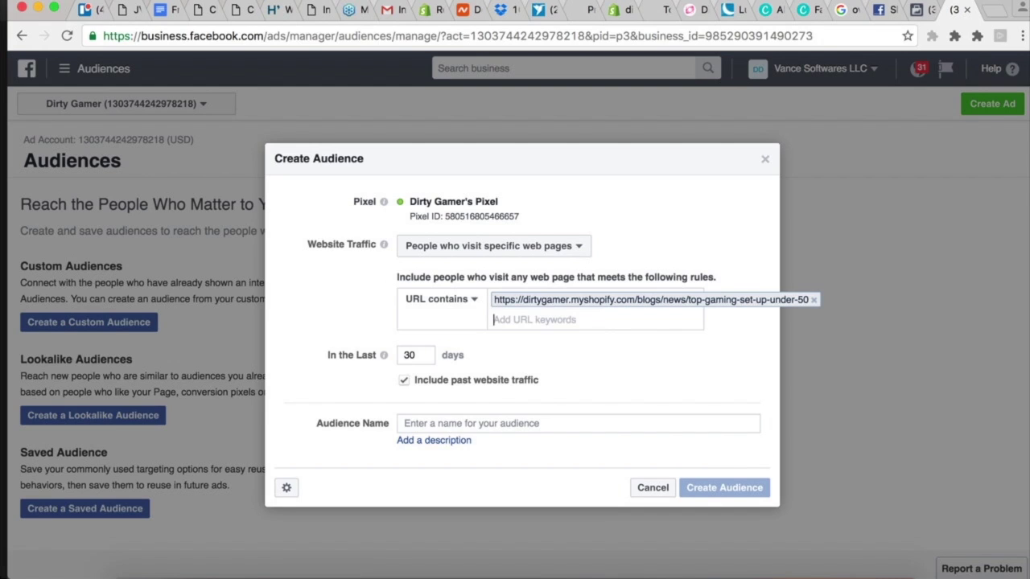
# Set the audience's time window to 180 days and enter "Blog Post" as the start of its name
pyautogui.doubleClick(409, 355)
pyautogui.write('180')
pyautogui.click(438, 423)
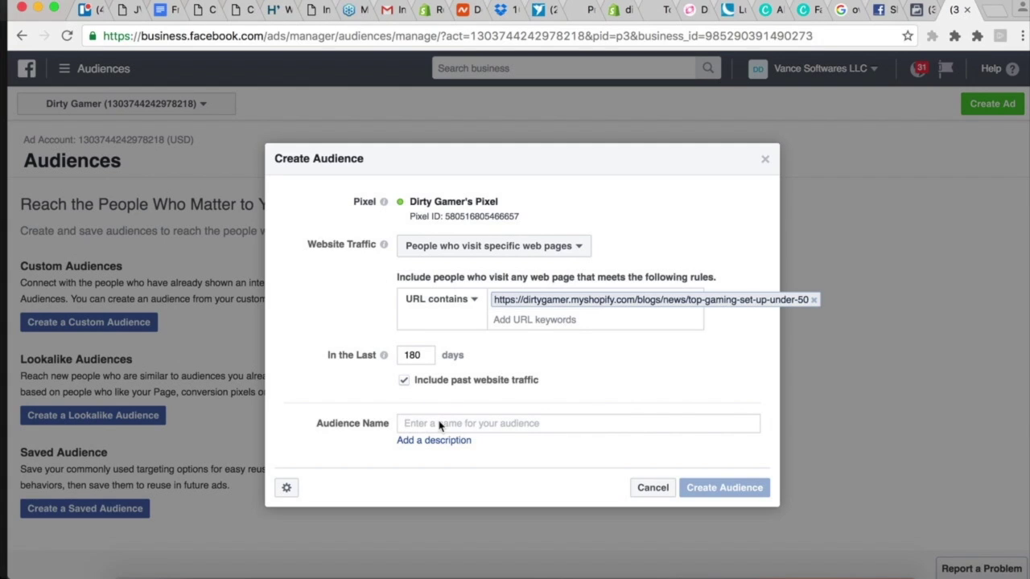
pyautogui.write('Bog')
pyautogui.press('BackSpace')
pyautogui.press('BackSpace')
pyautogui.write('log Post')
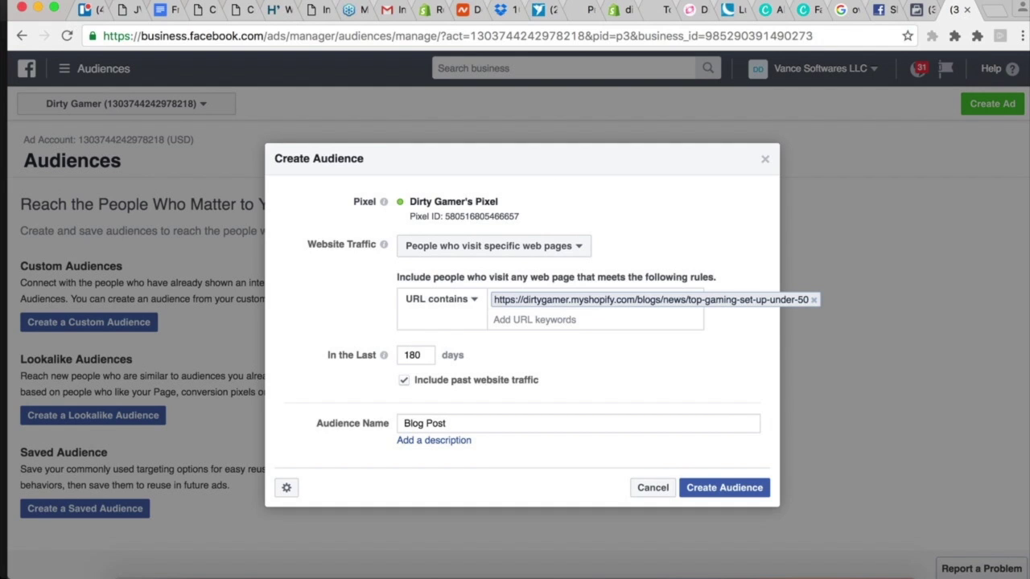
# Copy the post's title from the Shopify admin, complete the audience name as "Blog Post - Top Gaming Set Up Under $50" and create the audience
pyautogui.click(616, 10)
pyautogui.scroll(15, 379, 141)
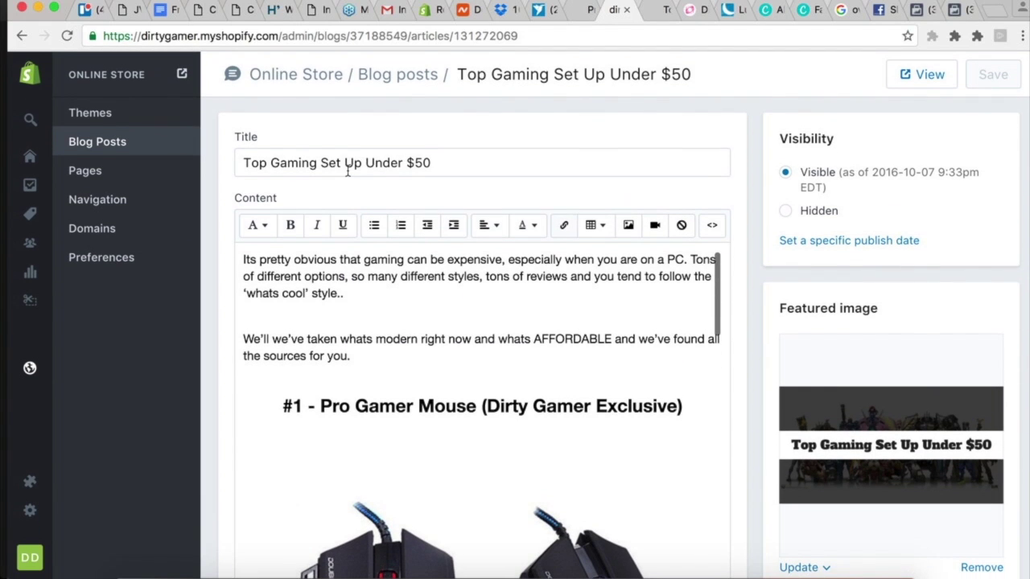
pyautogui.tripleClick(347, 171)
pyautogui.press('super+c')
pyautogui.click(953, 10)
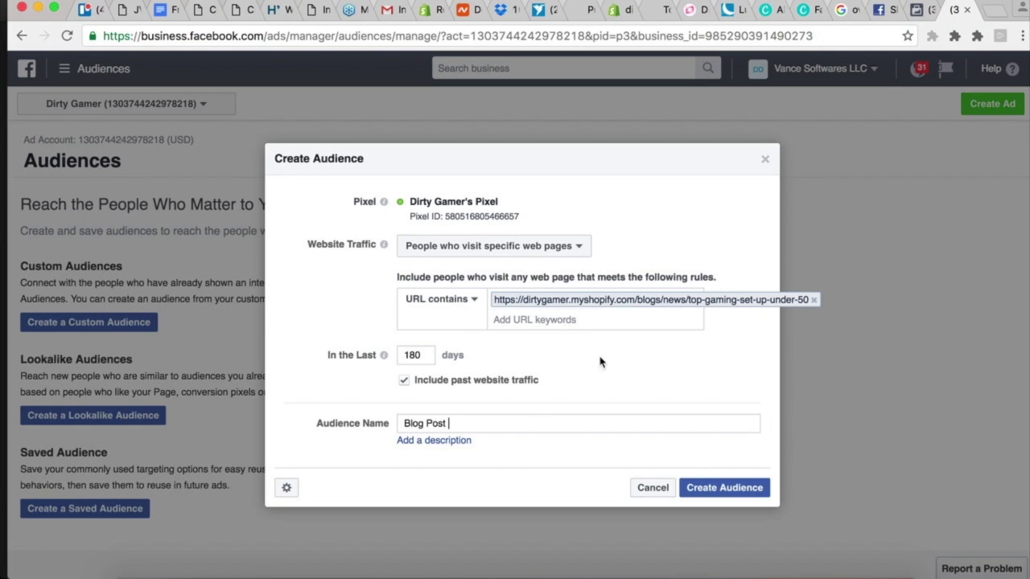
pyautogui.write('-')
pyautogui.press('super+v')
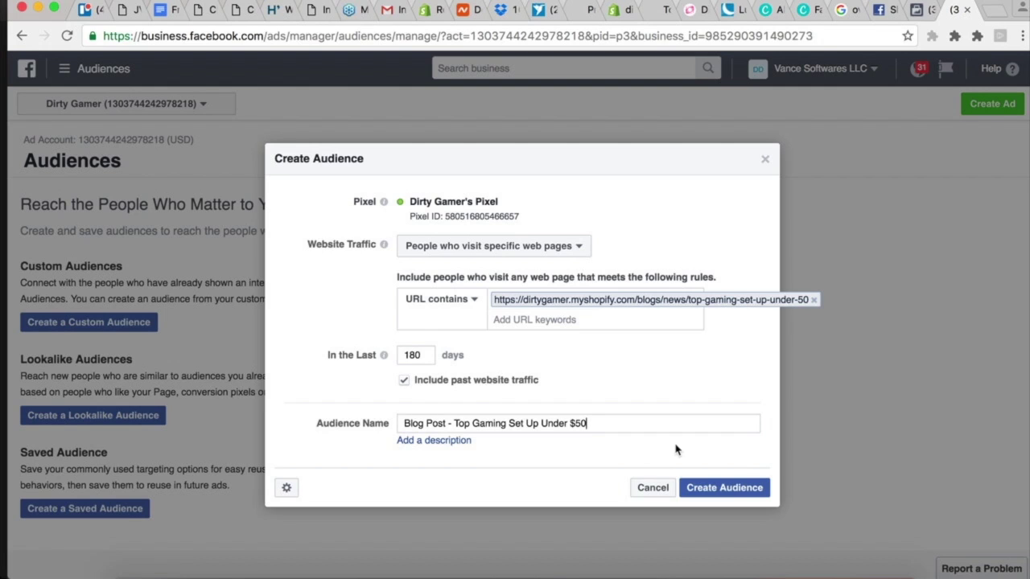
pyautogui.click(742, 488)
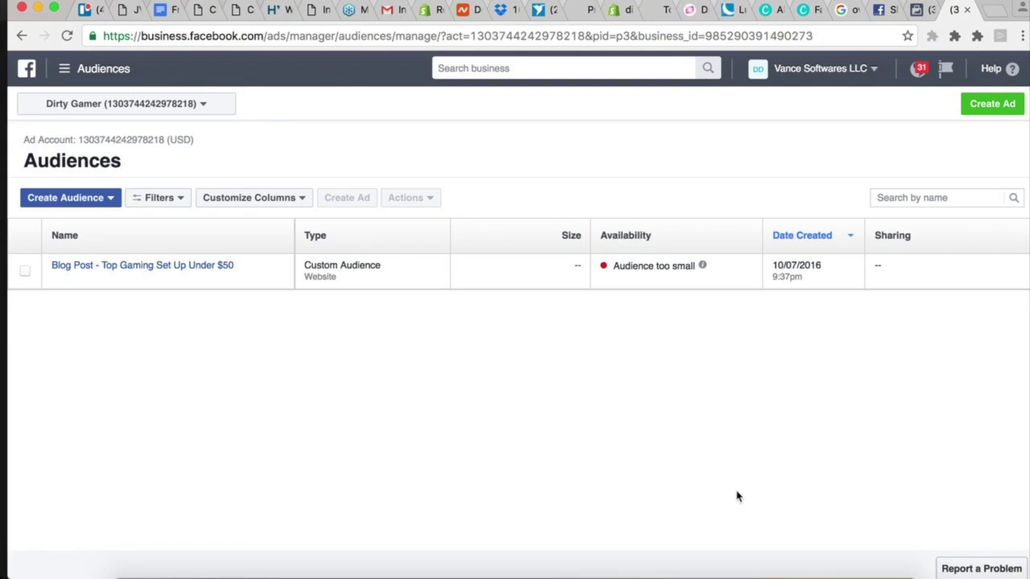
# Open the blog post audience for editing, review its URL rule and day window, and close it without changes
pyautogui.click(25, 271)
pyautogui.click(408, 198)
pyautogui.click(403, 270)
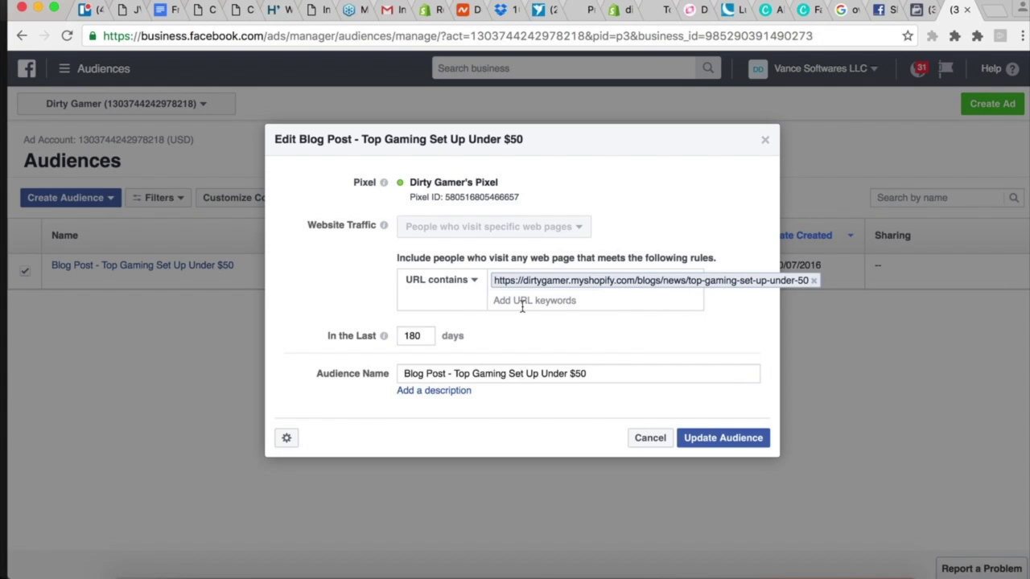
pyautogui.doubleClick(407, 336)
pyautogui.click(651, 438)
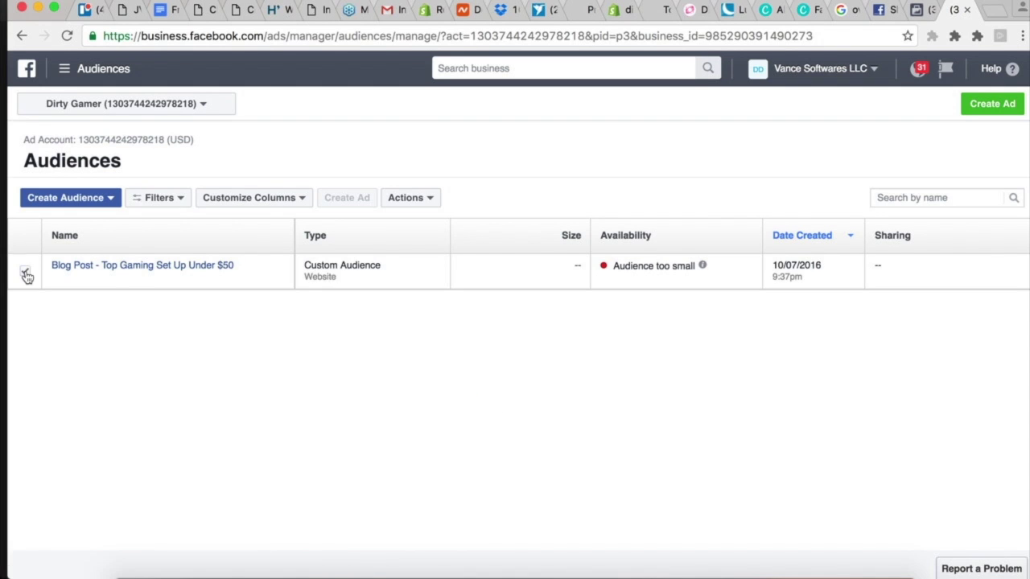
# Start another website traffic custom audience for anyone who visits the domains shopdirtygamer.com and dirtygamer.myshopify.com
pyautogui.click(70, 197)
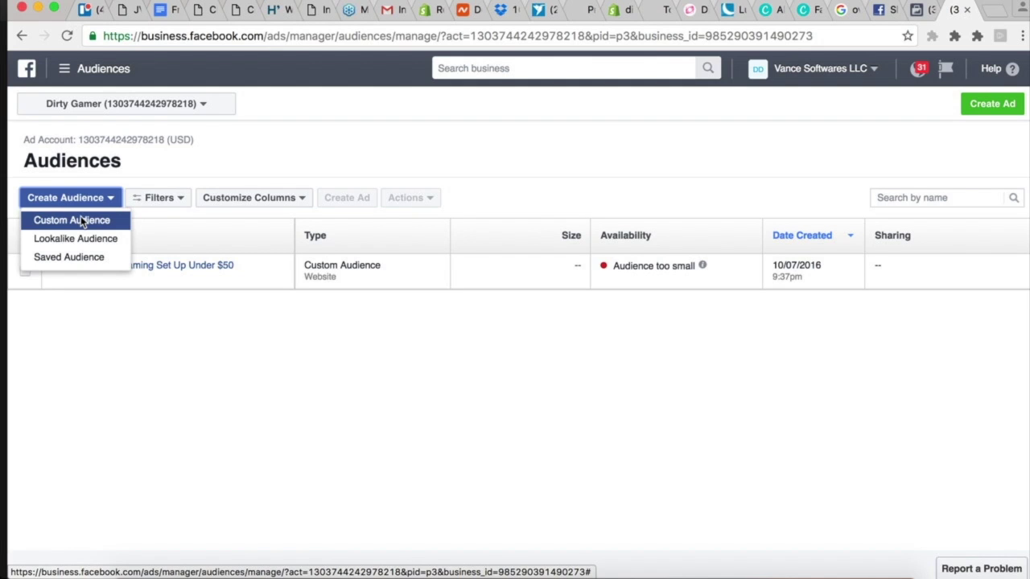
pyautogui.click(80, 219)
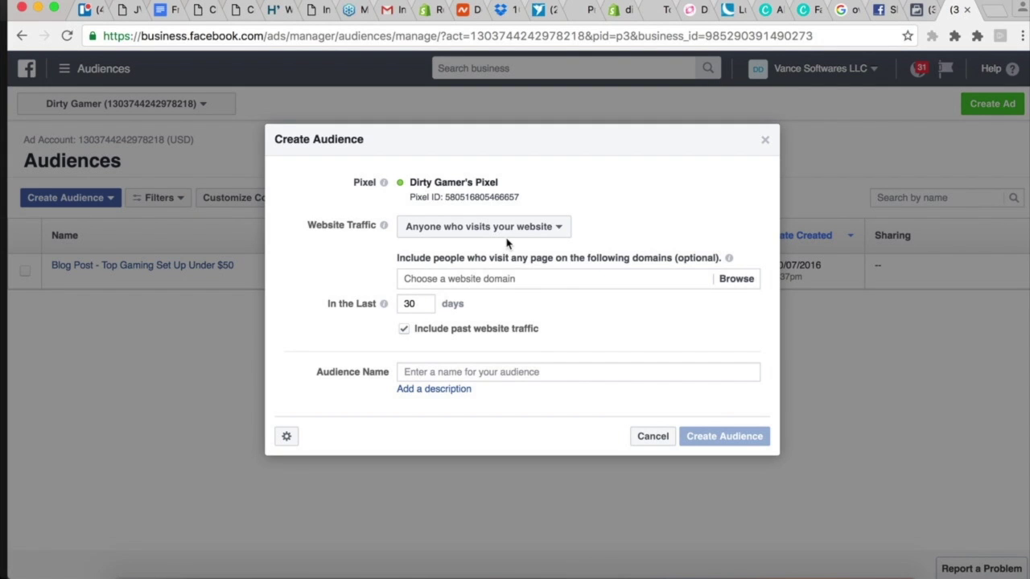
pyautogui.click(482, 229)
pyautogui.click(577, 252)
pyautogui.click(515, 278)
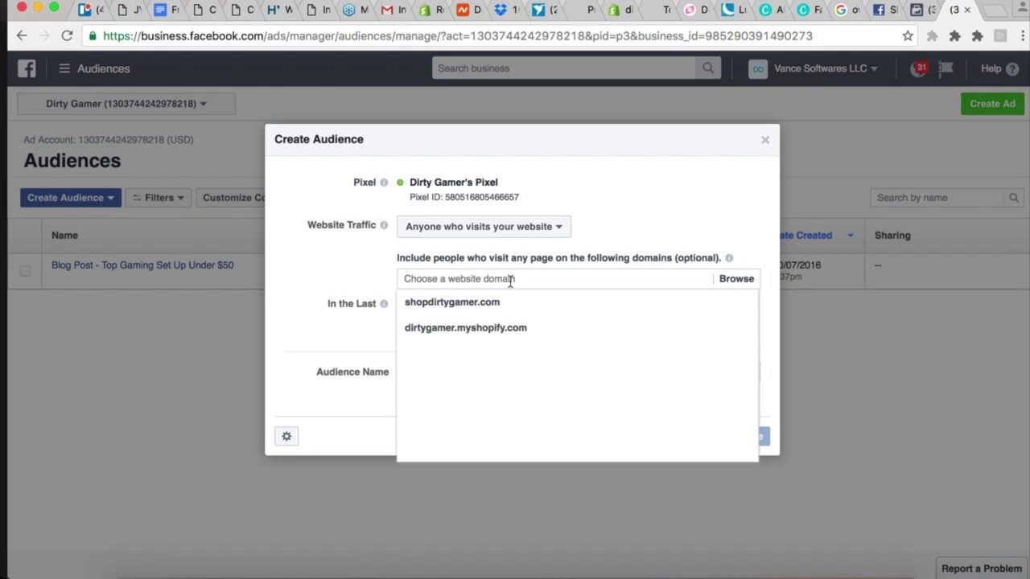
pyautogui.click(478, 301)
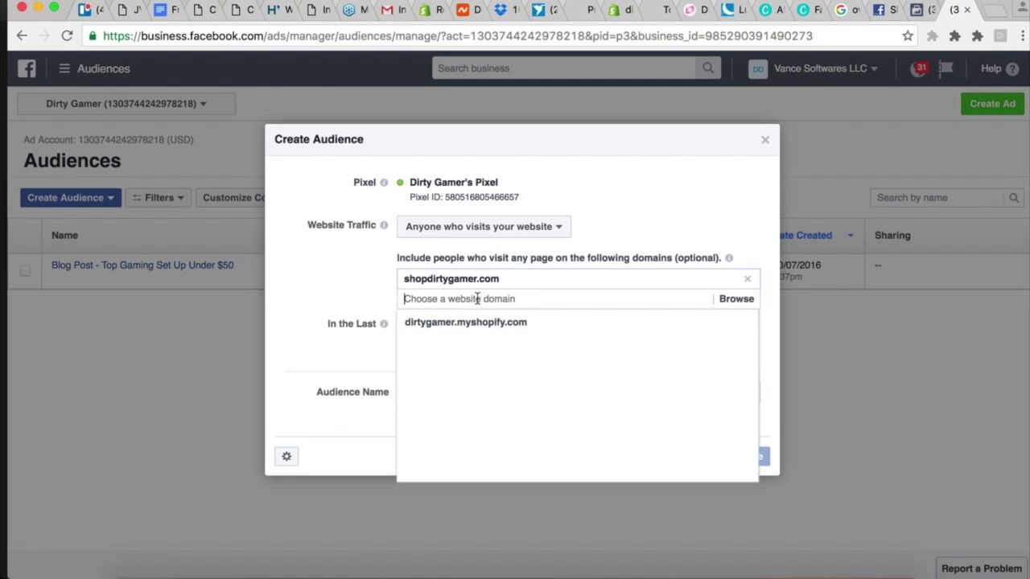
pyautogui.click(465, 321)
# Set the audience's time window to 180 days, name it "Site Wide Retargeting Pixel" and create it
pyautogui.doubleClick(409, 328)
pyautogui.write('180')
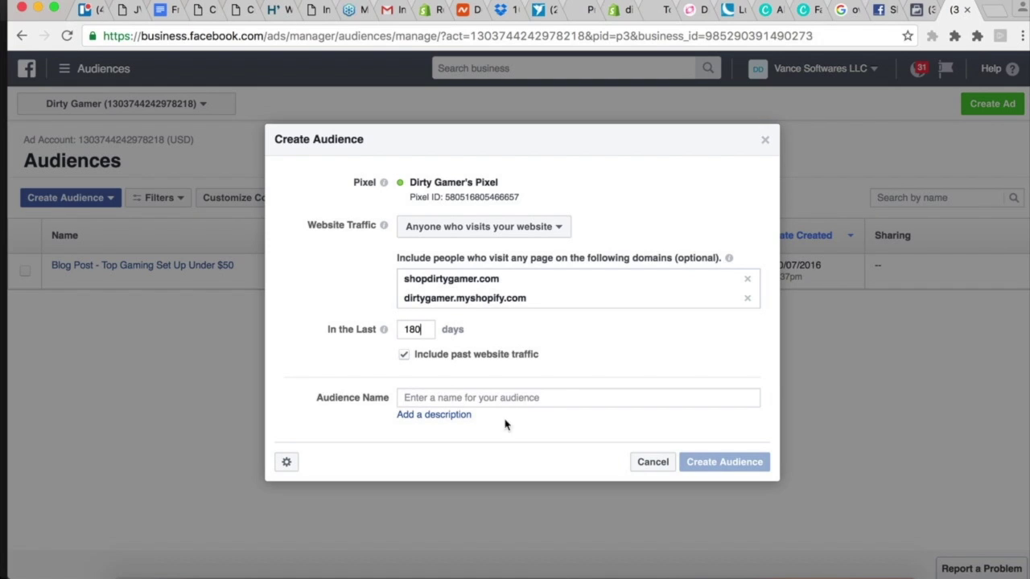
pyautogui.click(481, 397)
pyautogui.write('Site Wide Retargeting Pux')
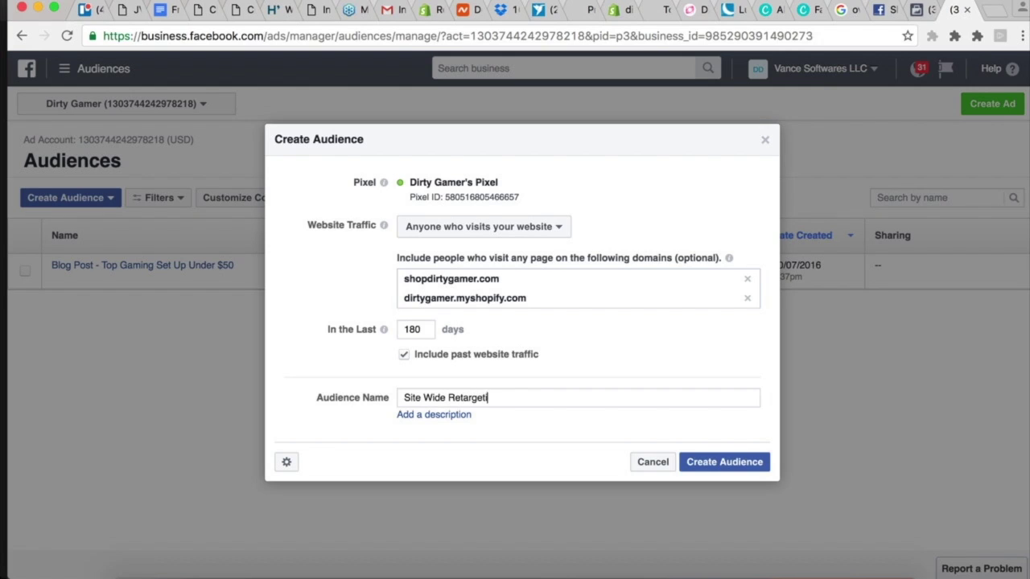
pyautogui.press('BackSpace')
pyautogui.press('BackSpace')
pyautogui.write('ixel')
pyautogui.click(730, 462)
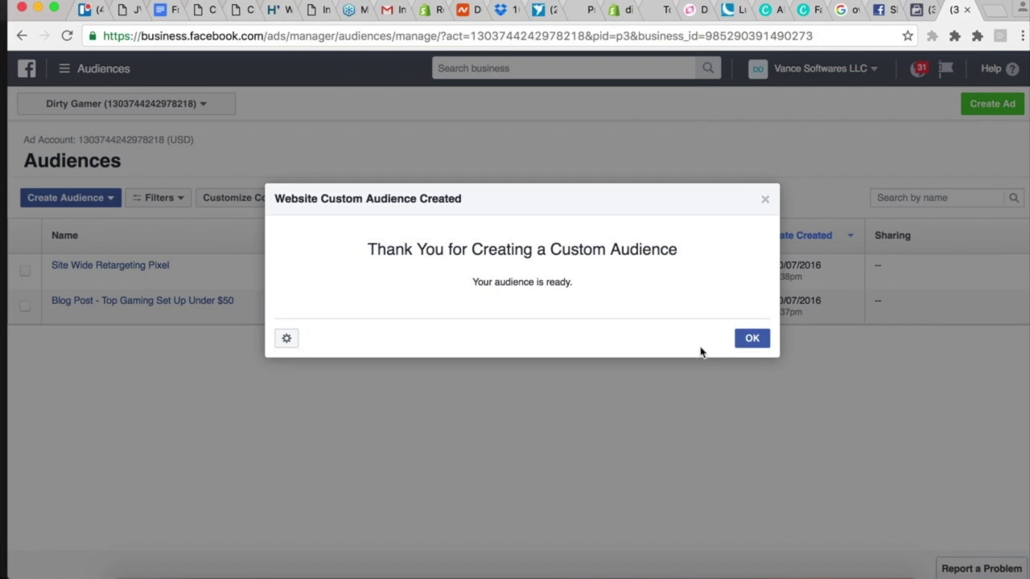
pyautogui.click(752, 339)
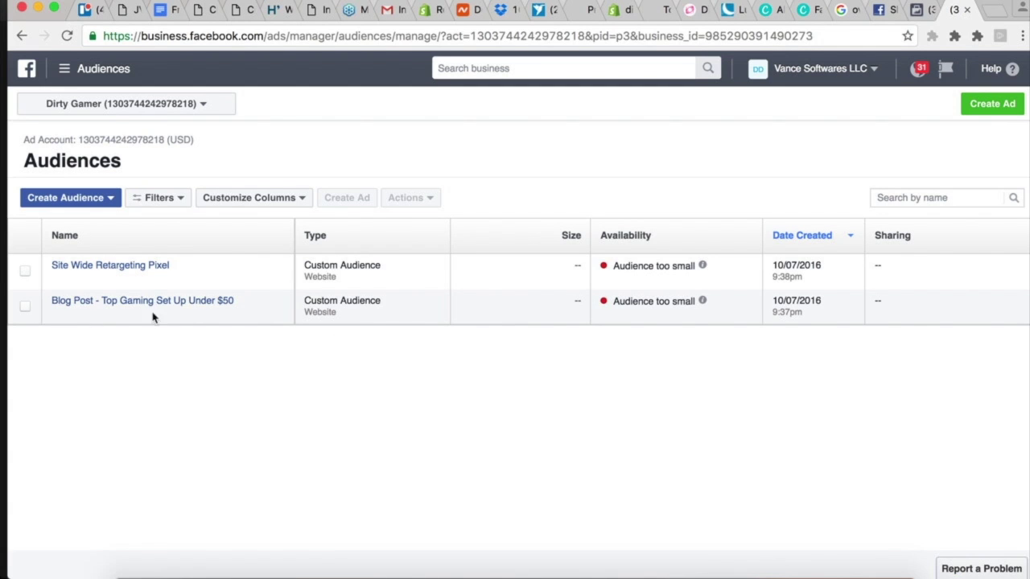
# Examine the details and availability of the two custom audiences and reload the audience list
pyautogui.moveTo(121, 259)
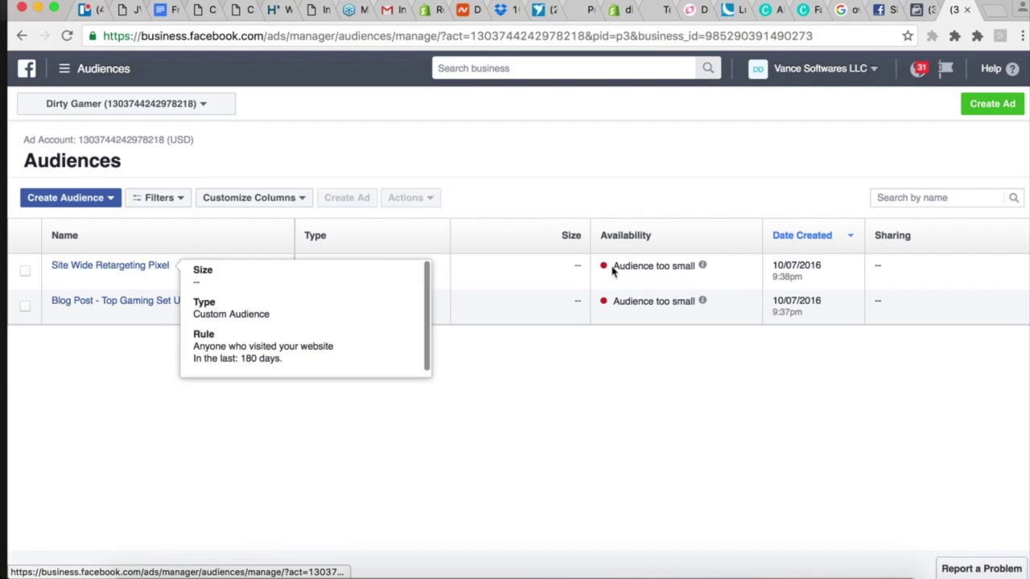
pyautogui.moveTo(701, 268)
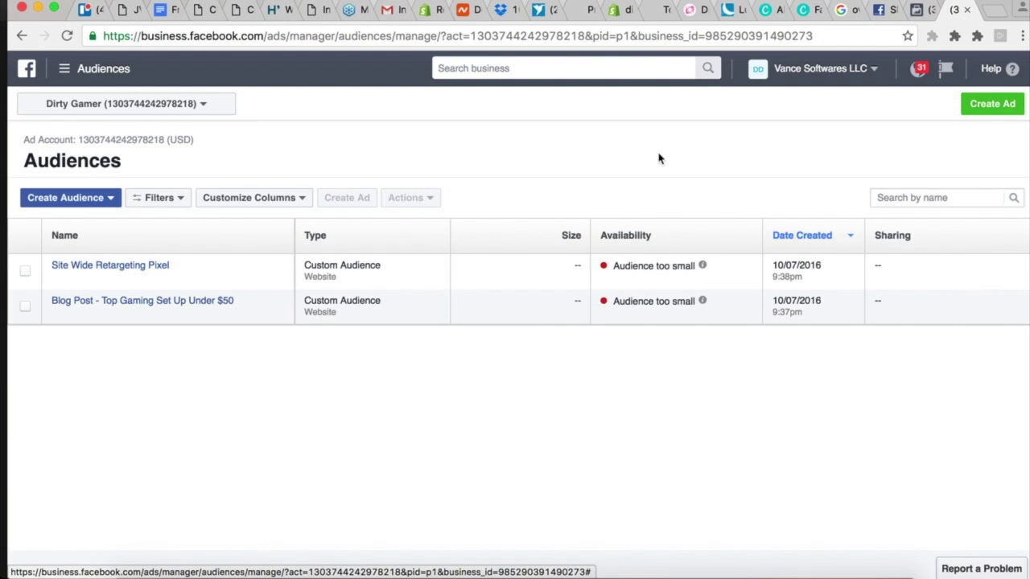
pyautogui.press('super+r')
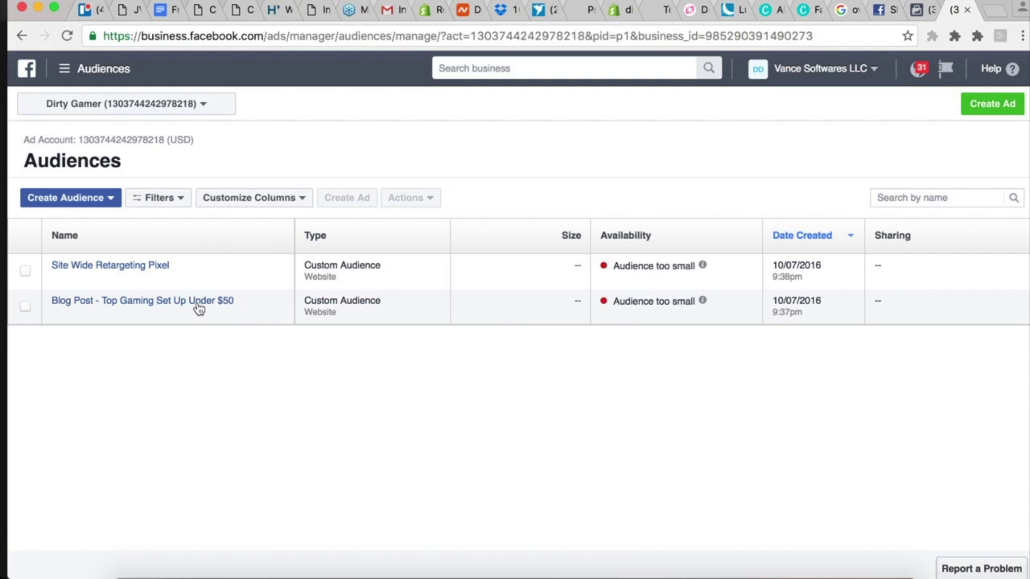
pyautogui.moveTo(198, 310)
# Switch to the live blog post and review the Pro Gamer Mouse section's prices, stock explanation and purchase link
pyautogui.click(615, 11)
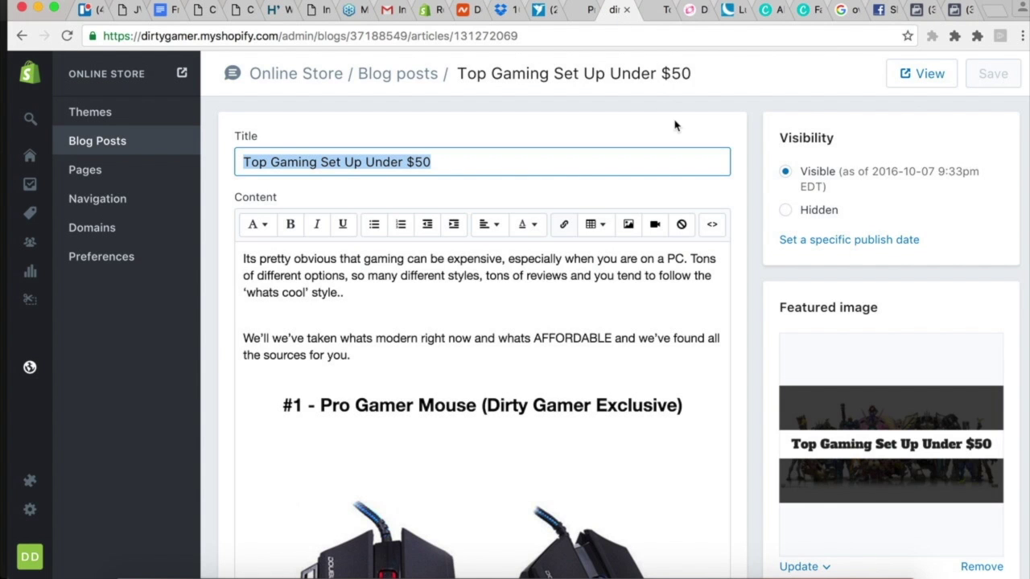
pyautogui.click(653, 10)
pyautogui.scroll(-5, 618, 338)
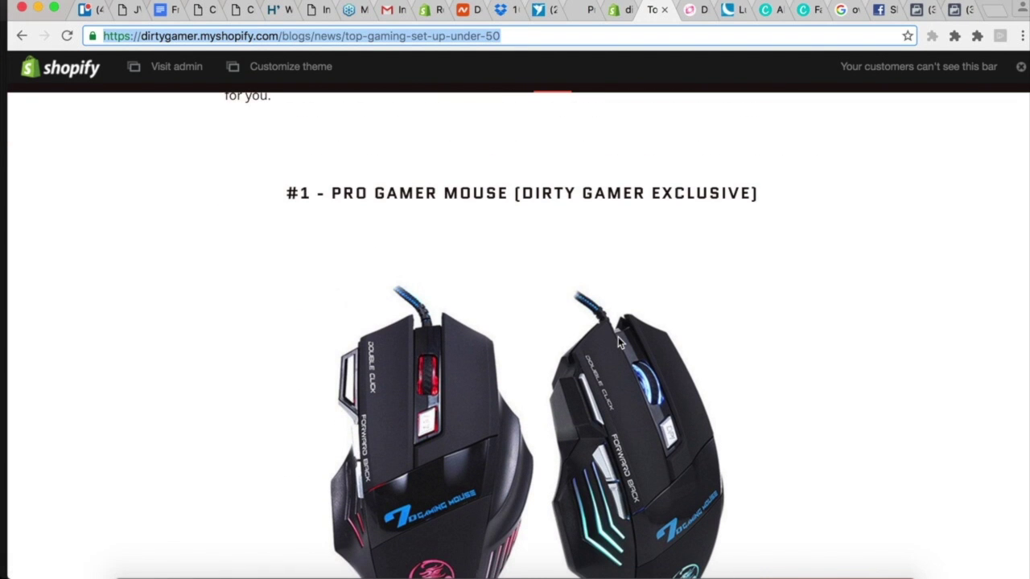
pyautogui.scroll(2, 618, 338)
pyautogui.scroll(-7, 618, 338)
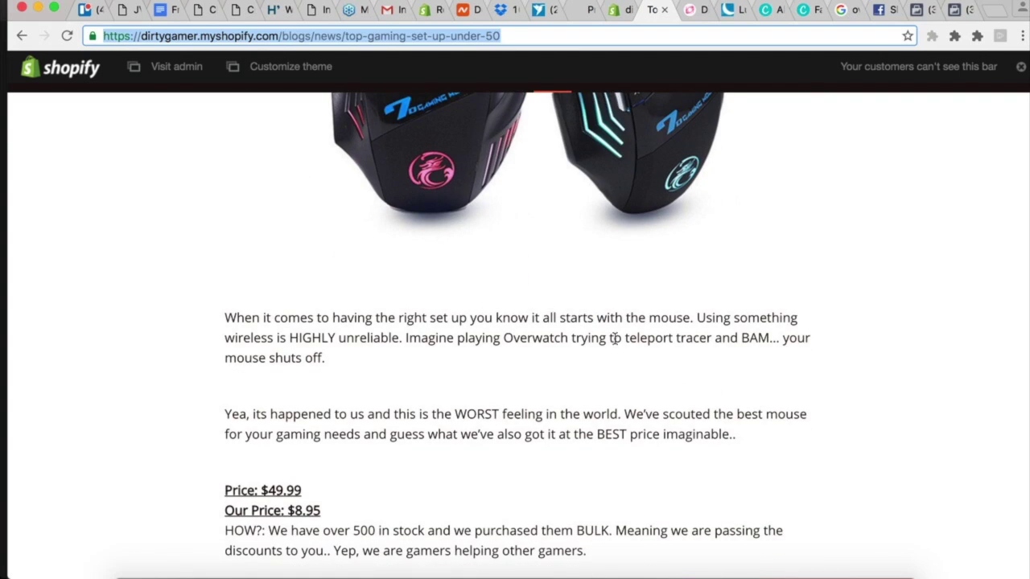
pyautogui.moveTo(219, 434); pyautogui.dragTo(277, 433)
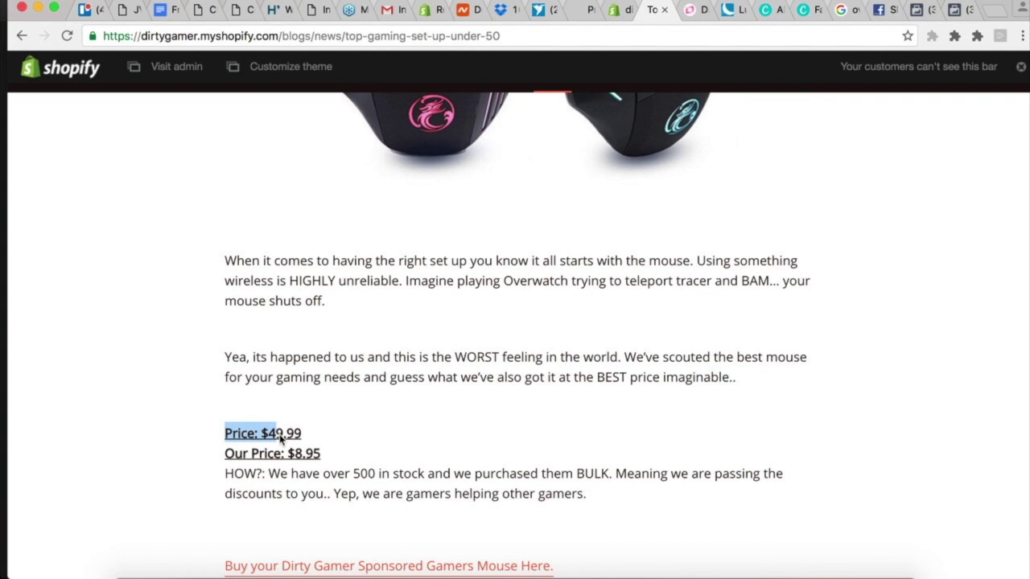
pyautogui.scroll(-1, 280, 438)
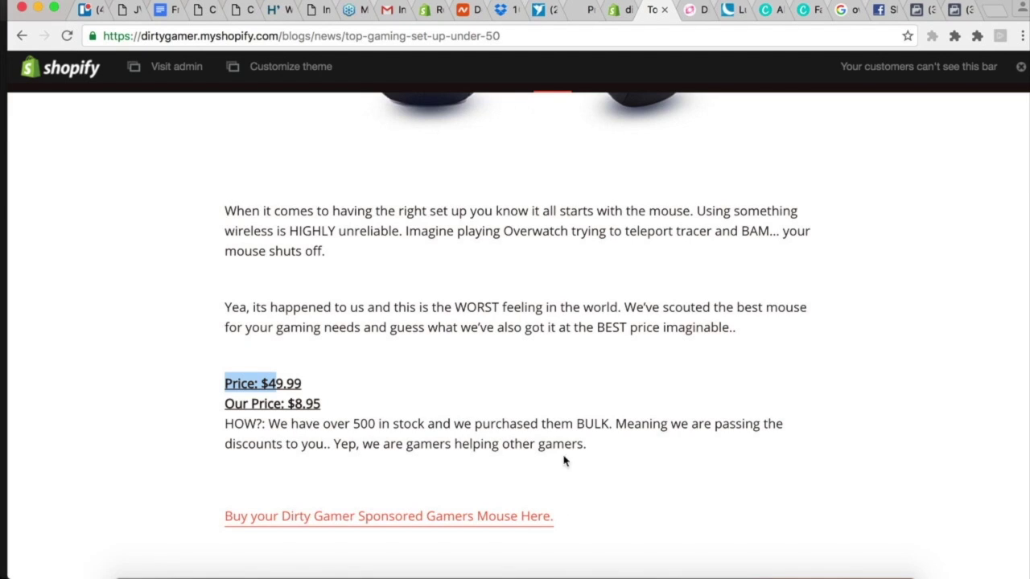
pyautogui.tripleClick(510, 422)
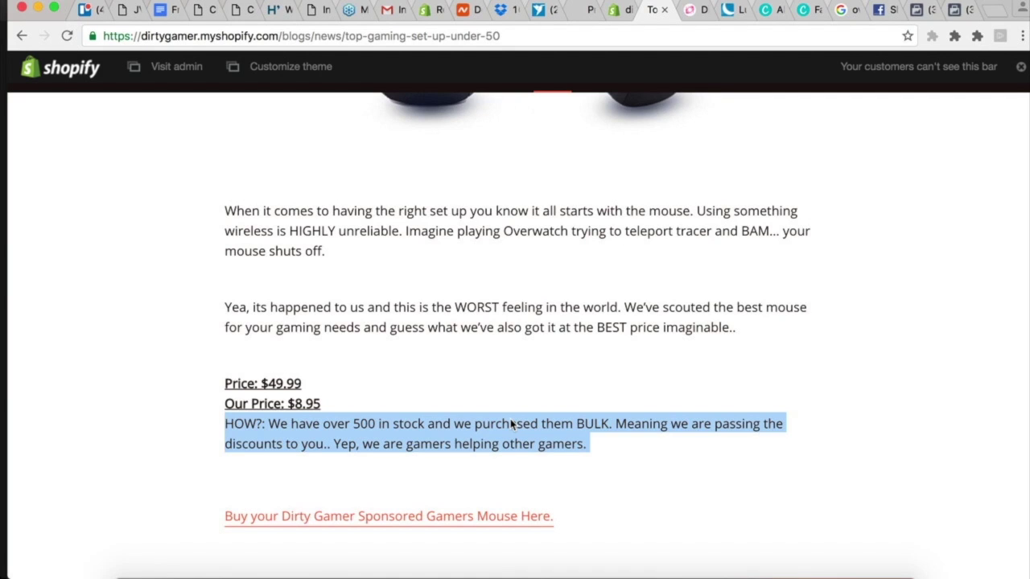
pyautogui.scroll(-3, 510, 422)
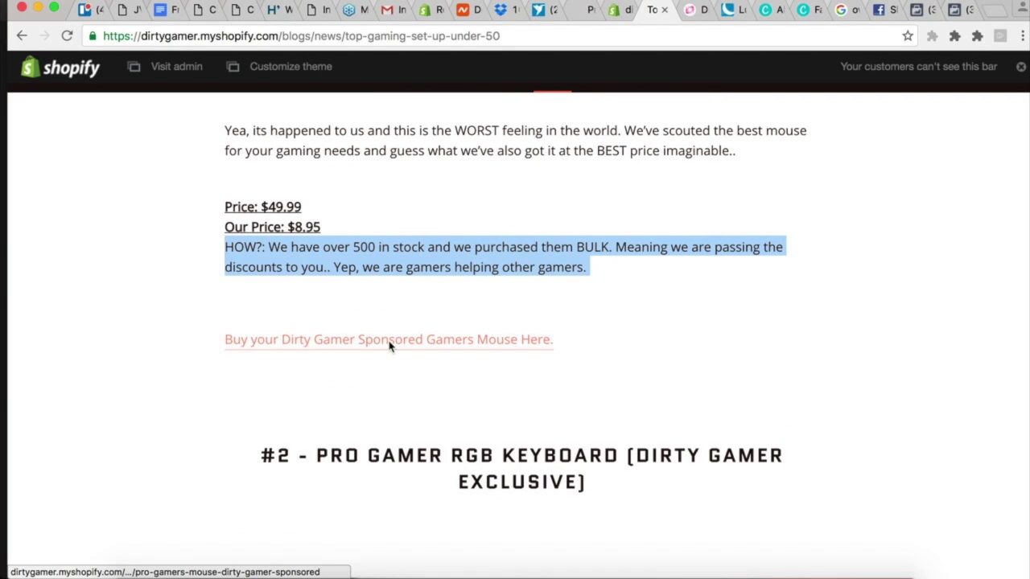
# Review the RGB keyboard section's introduction, prices and bulk-order explanation in the blog post, and return to the Facebook Audiences page
pyautogui.scroll(-10, 389, 346)
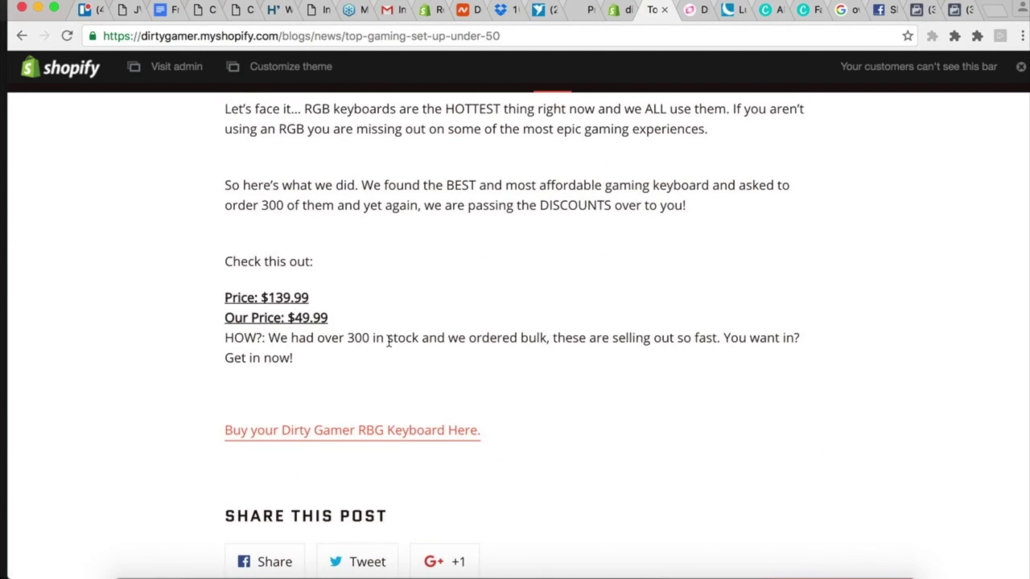
pyautogui.moveTo(349, 321); pyautogui.dragTo(256, 300)
pyautogui.scroll(1, 313, 224)
pyautogui.tripleClick(260, 187)
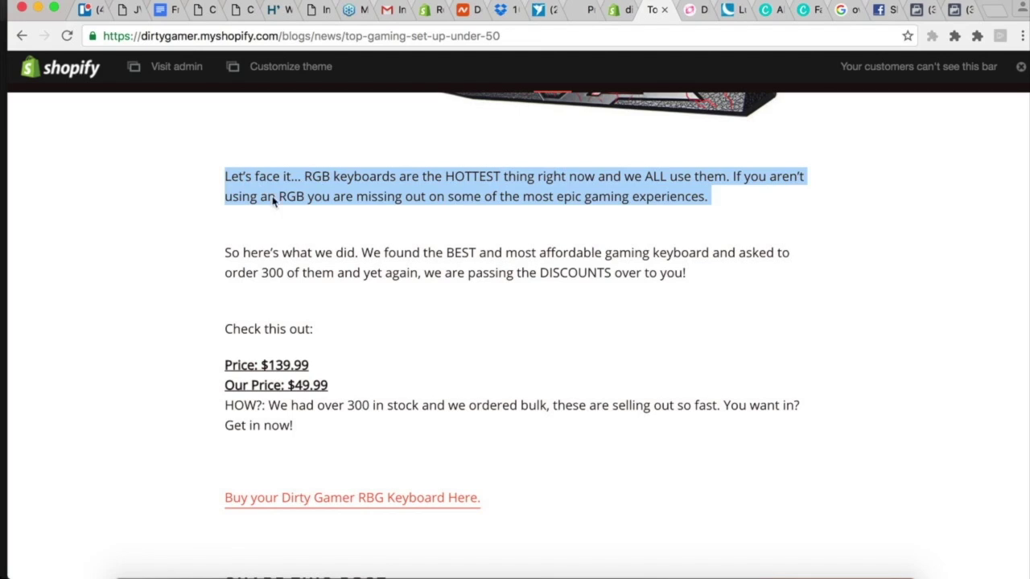
pyautogui.doubleClick(345, 259)
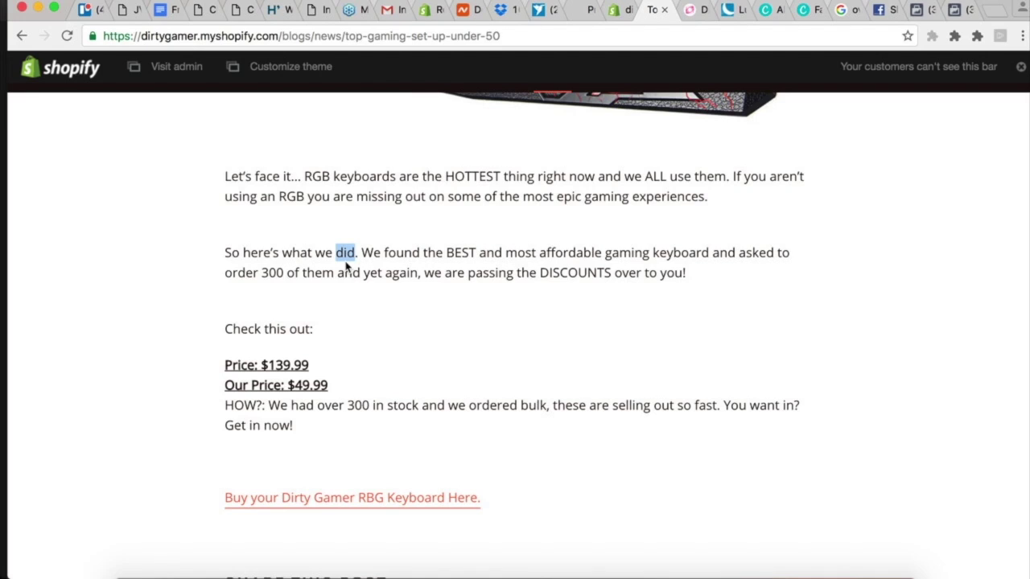
pyautogui.tripleClick(300, 180)
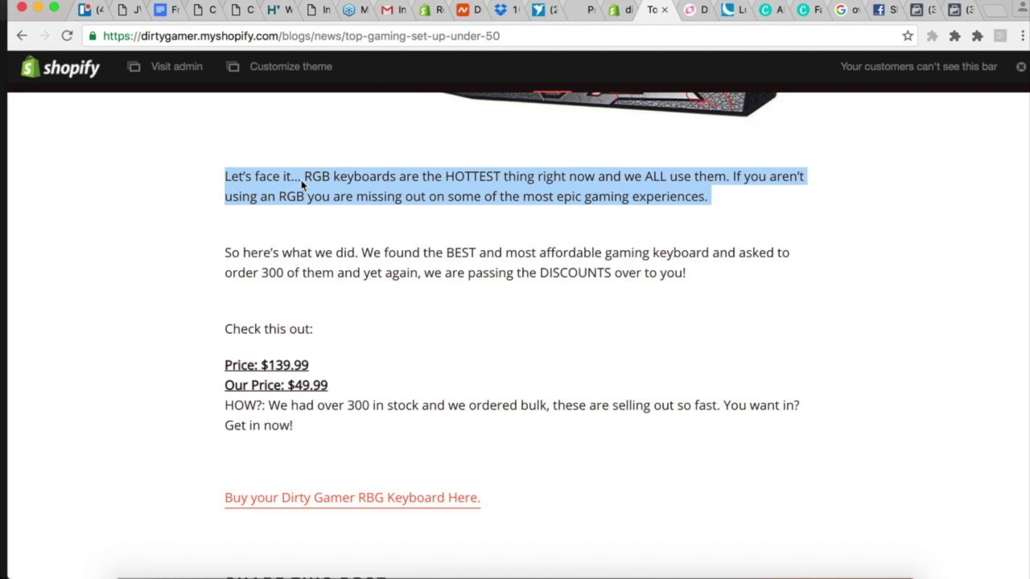
pyautogui.click(433, 244)
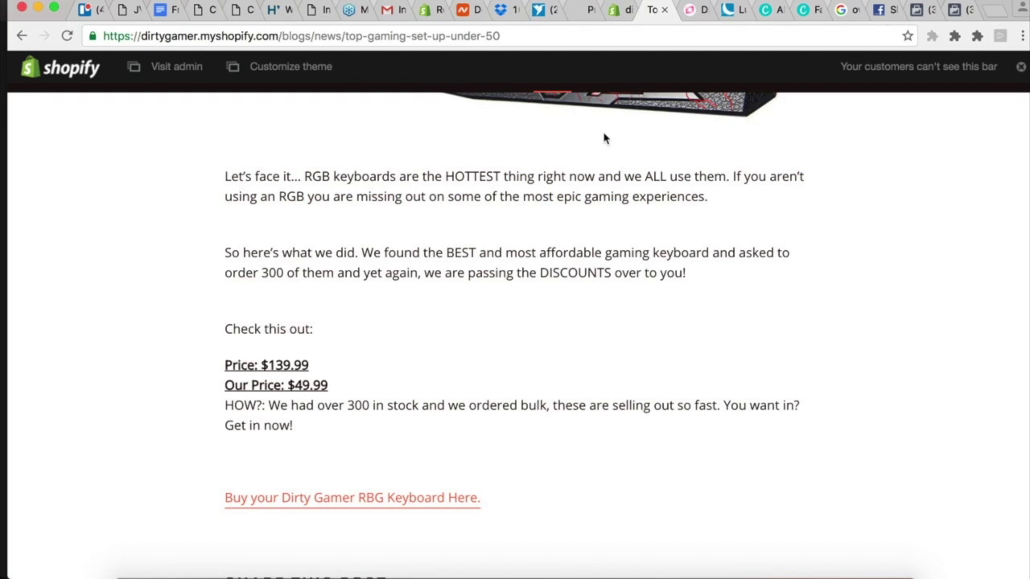
pyautogui.click(954, 16)
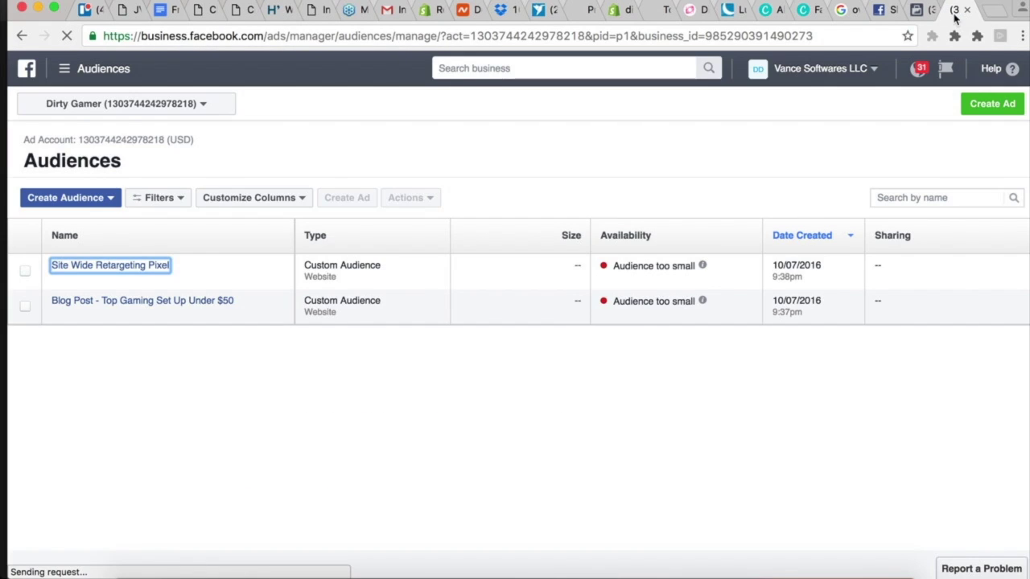